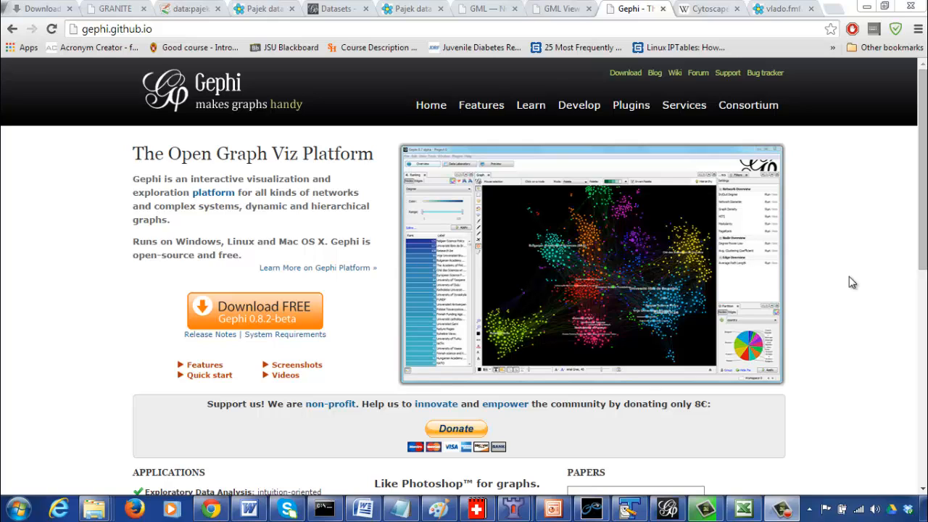
# - Search Google for gephi and open the Gephi website at gephi.github.io
pyautogui.click(525, 31)
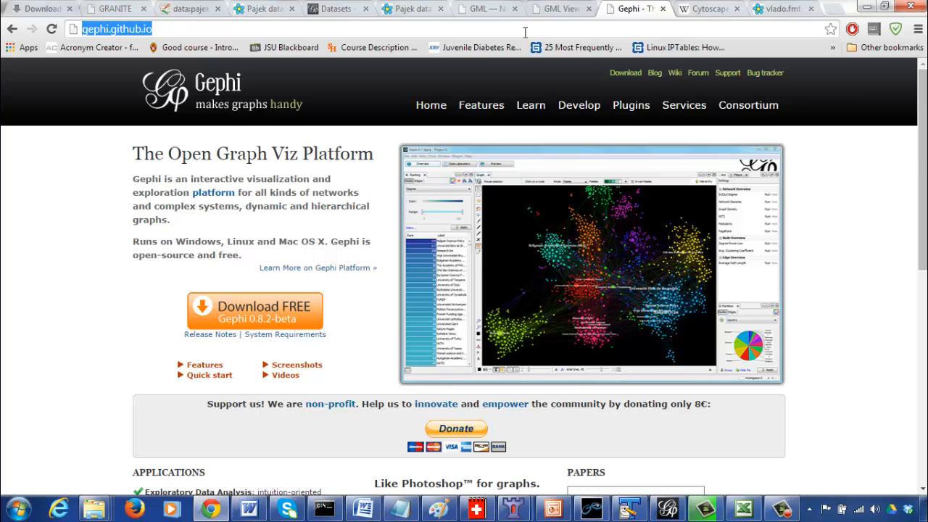
pyautogui.write('googl')
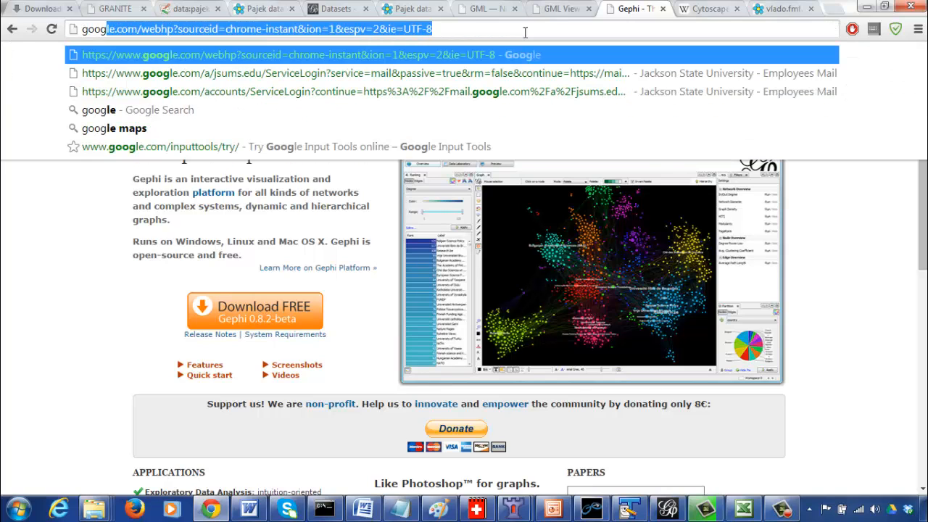
pyautogui.write('le.com')
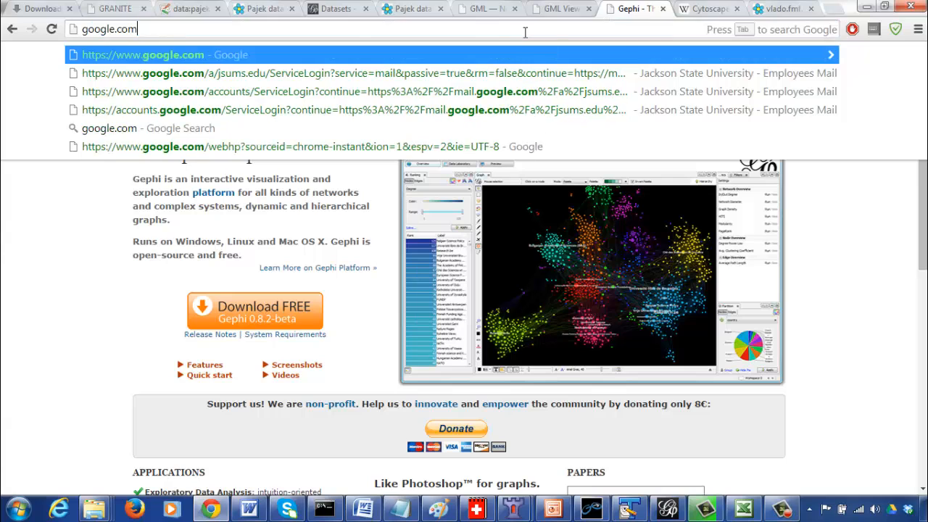
pyautogui.press('Return')
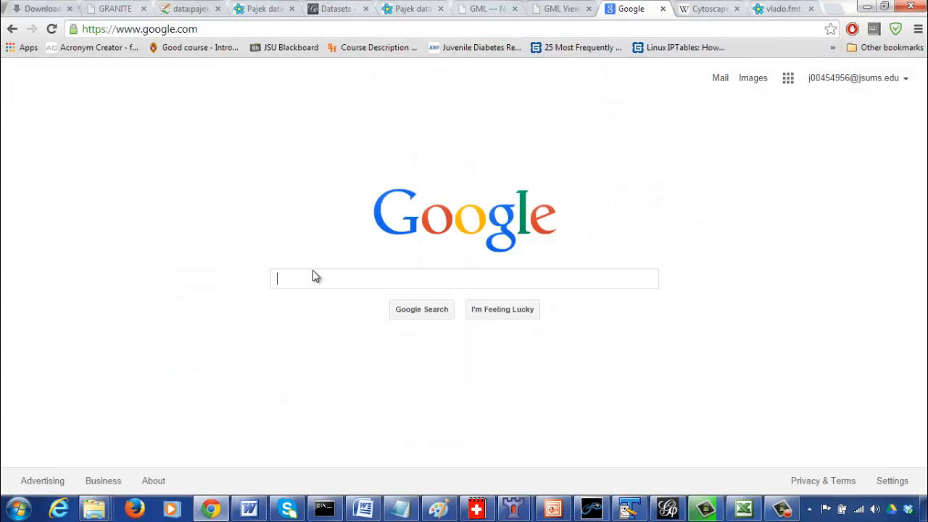
pyautogui.write('gephi')
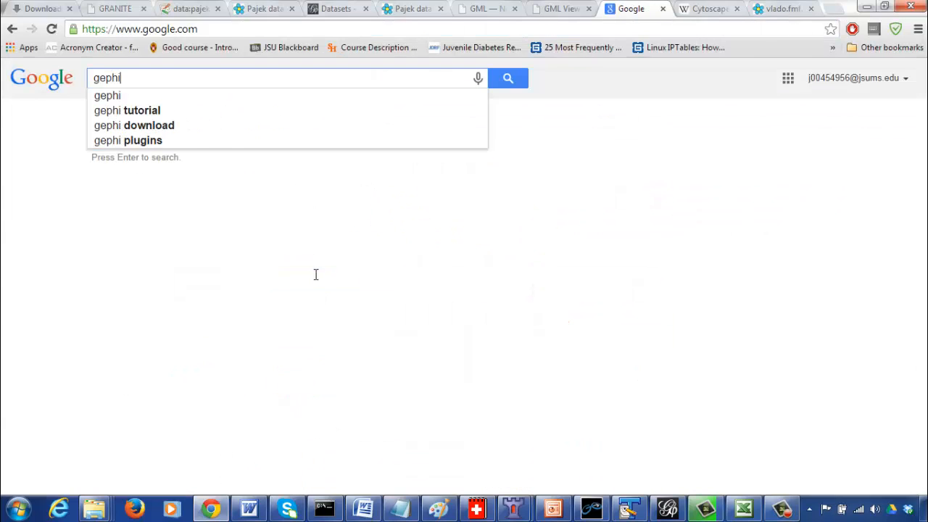
pyautogui.press('Return')
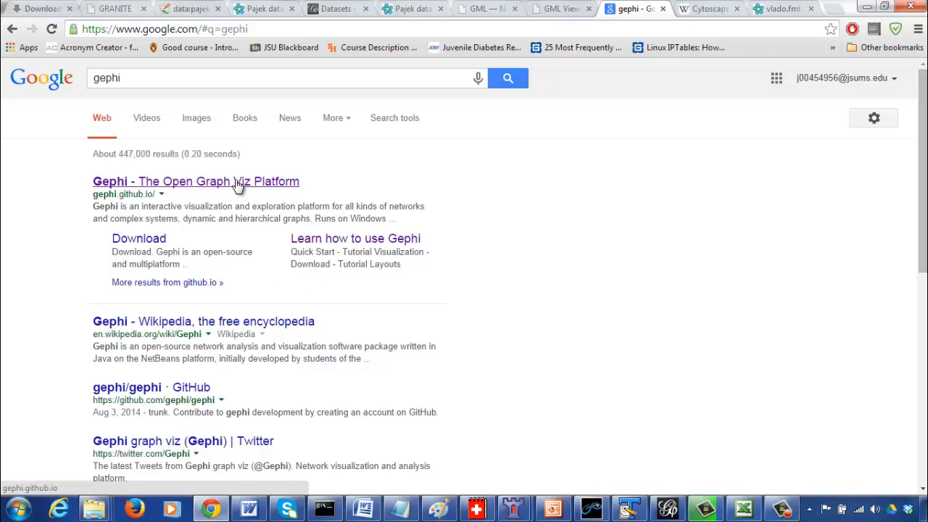
pyautogui.click(236, 182)
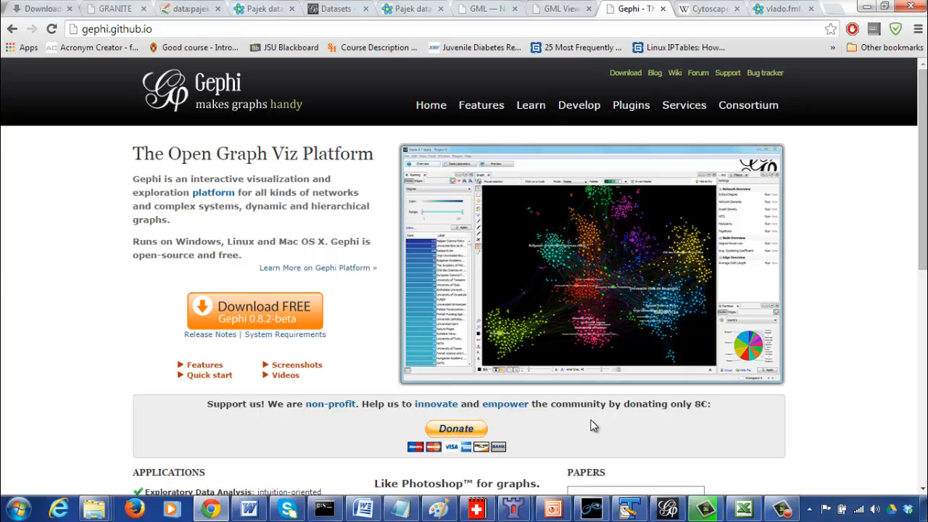
# - Look at the empty Gephi project, switch back to Chrome and copy the selected G(n,p) random graph edge list from GRANITE's output.out report
pyautogui.click(668, 507)
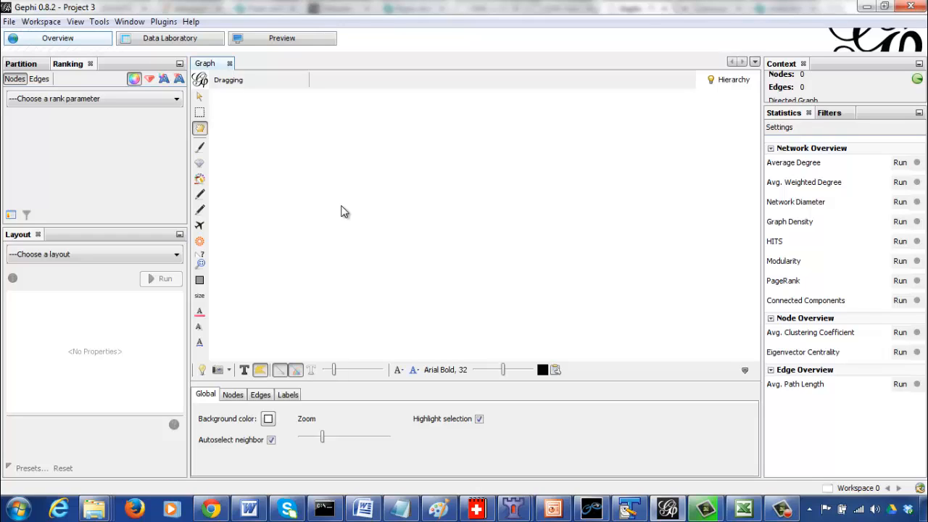
pyautogui.click(214, 510)
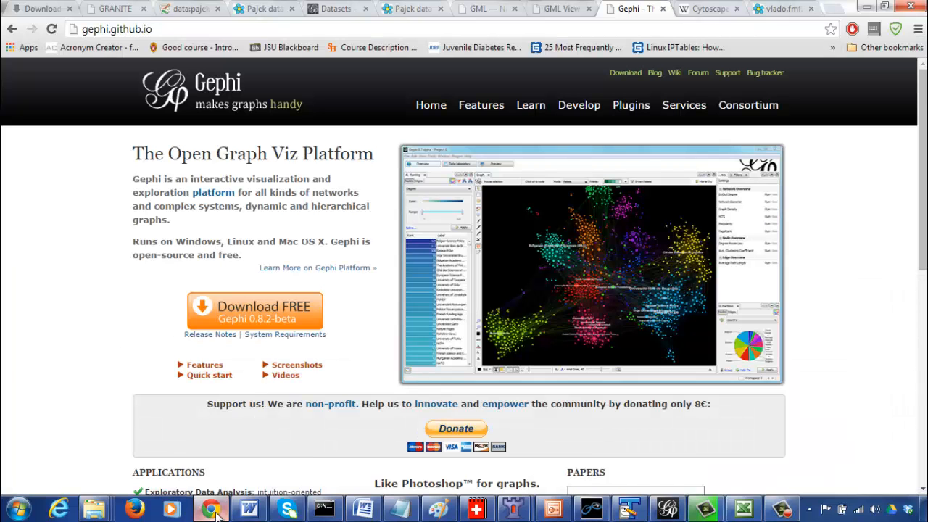
pyautogui.click(114, 10)
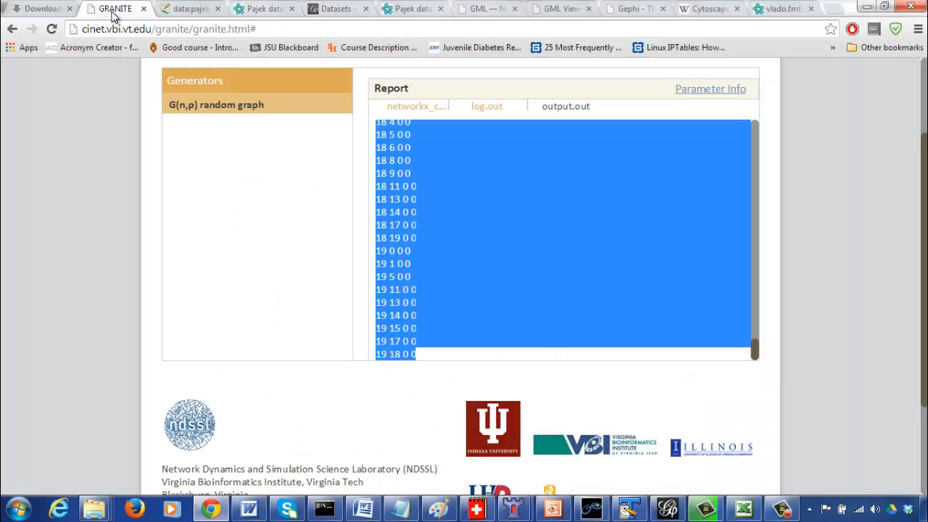
pyautogui.rightClick(553, 181)
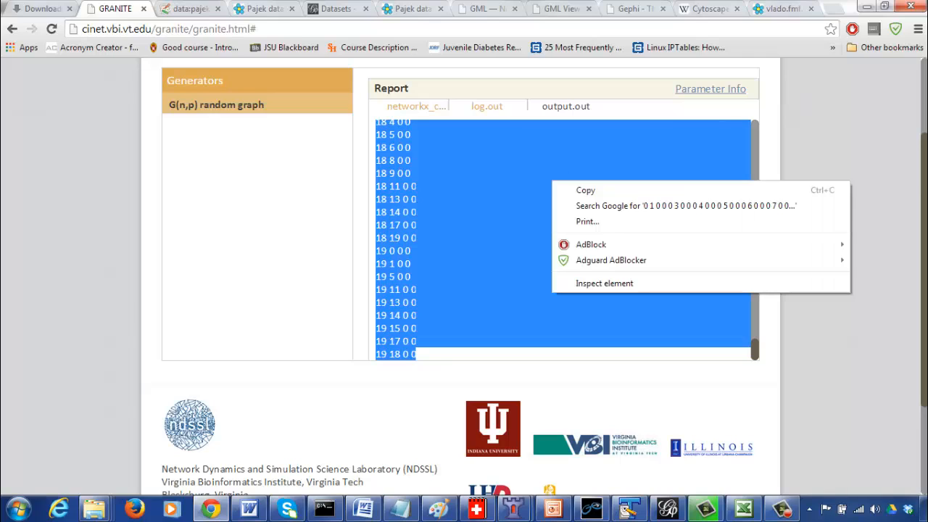
pyautogui.click(755, 193)
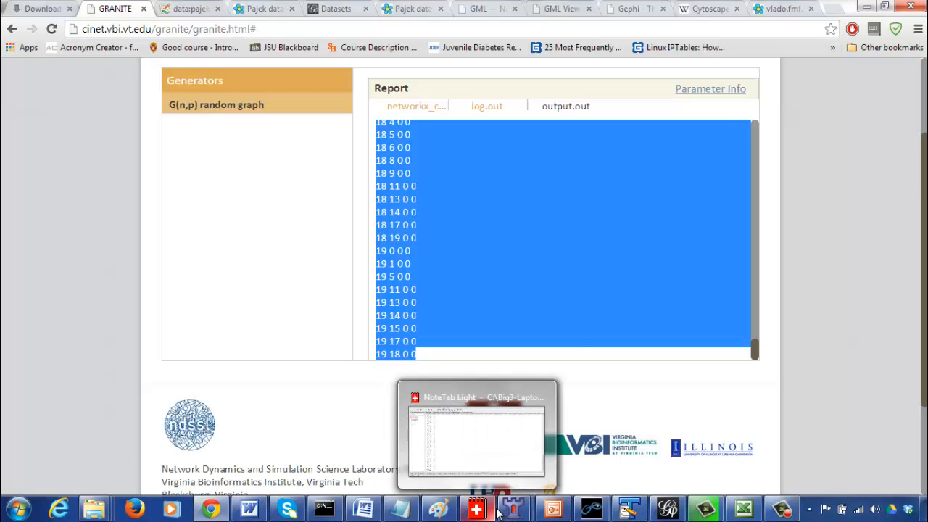
# - Switch to Excel, create a new workbook and paste the copied edge list from cell A1 down
pyautogui.click(741, 511)
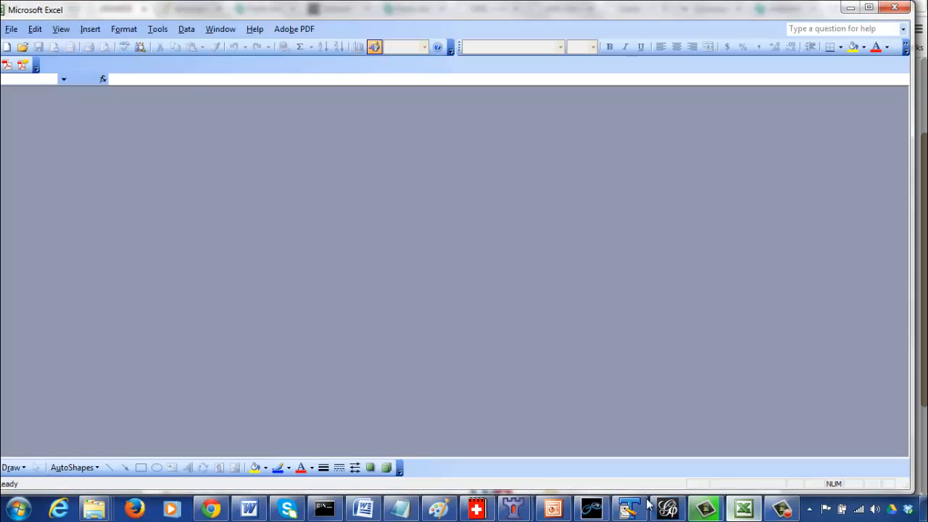
pyautogui.click(8, 47)
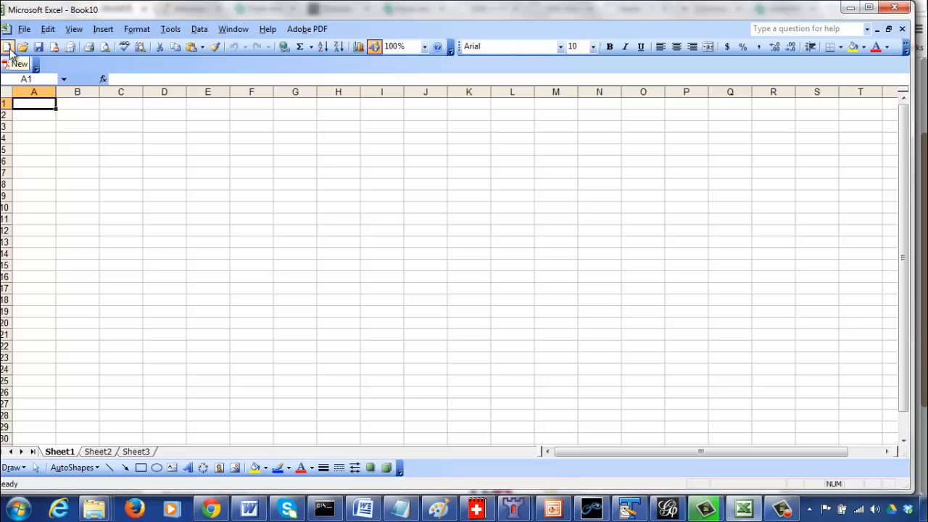
pyautogui.click(192, 48)
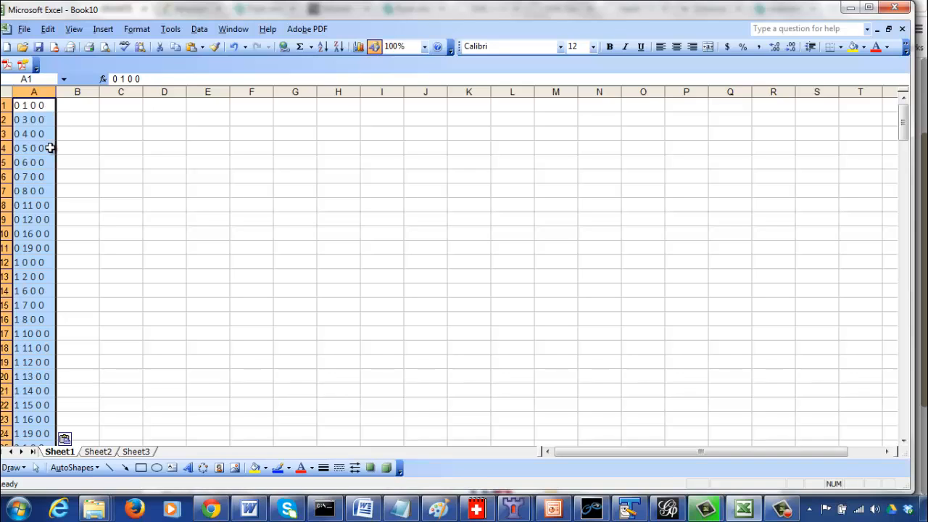
# - Split the pasted edge list with Text to Columns as delimited data, using tab and space as delimiters
pyautogui.click(199, 29)
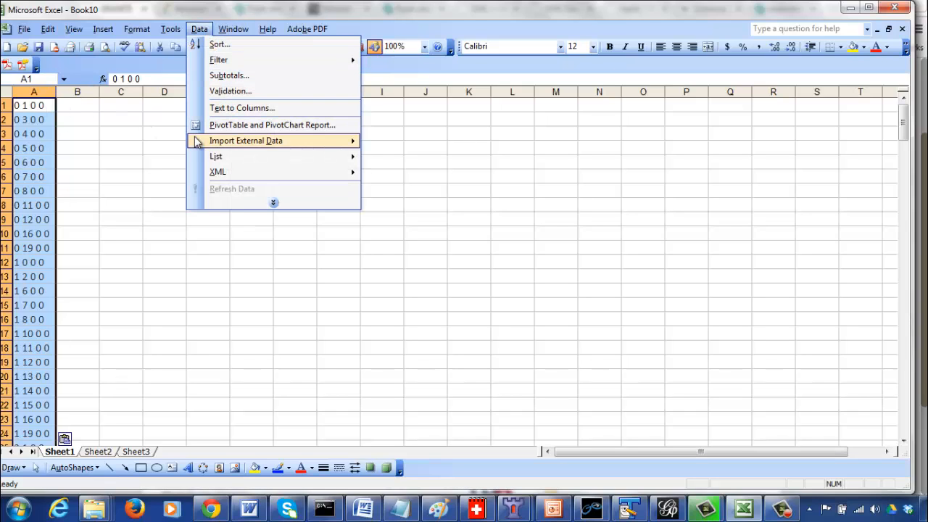
pyautogui.moveTo(197, 142)
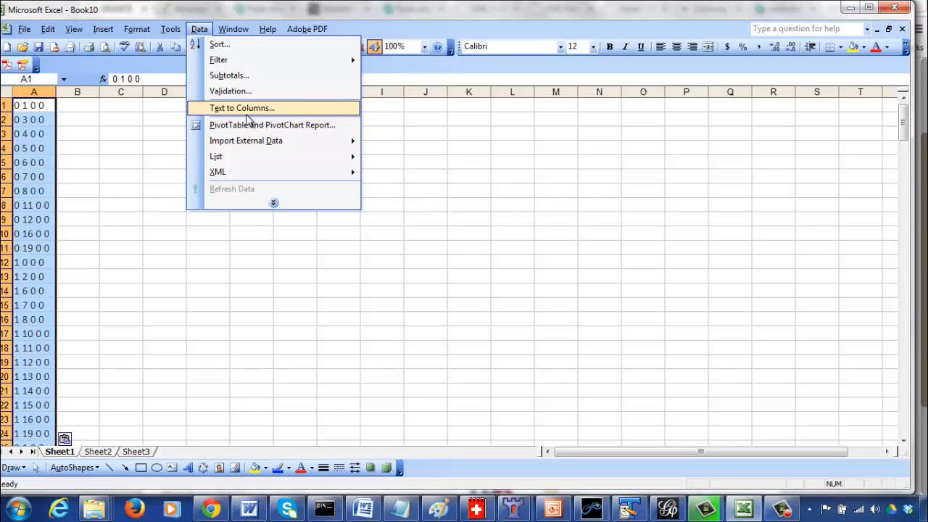
pyautogui.click(246, 108)
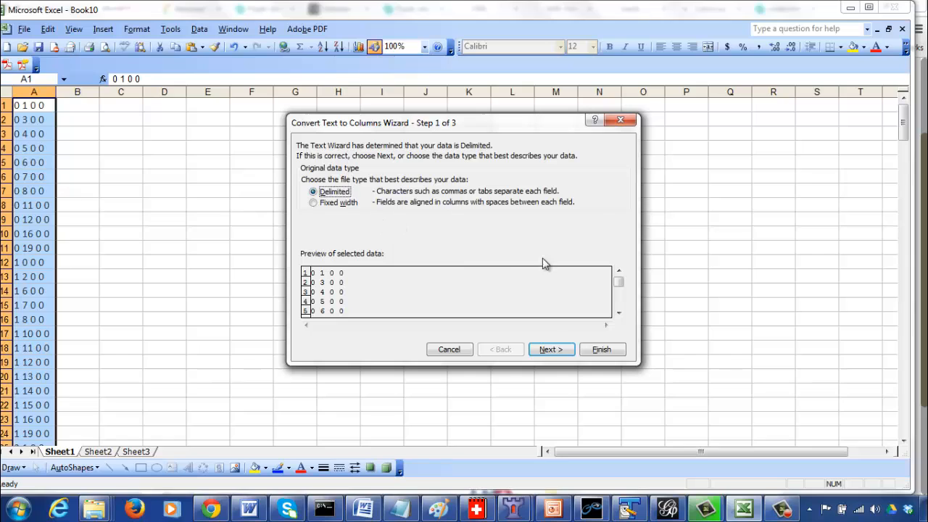
pyautogui.click(550, 350)
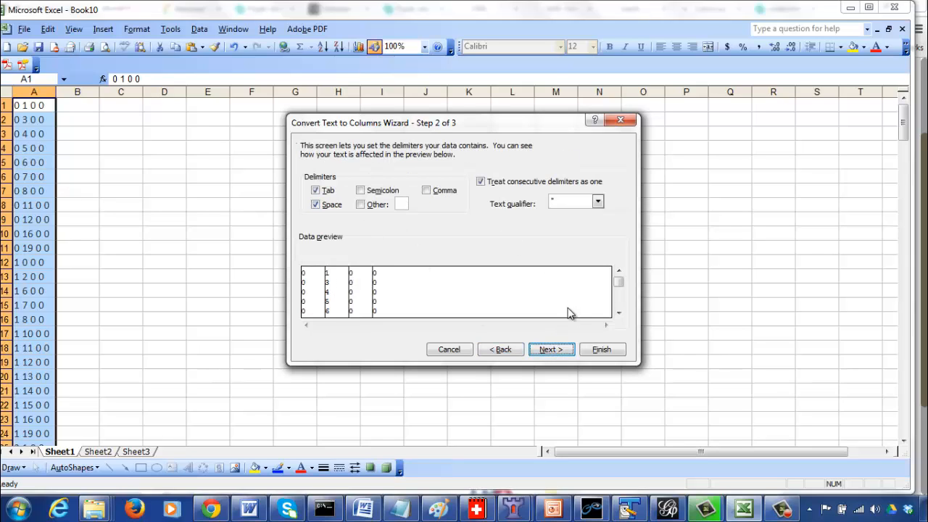
pyautogui.click(601, 349)
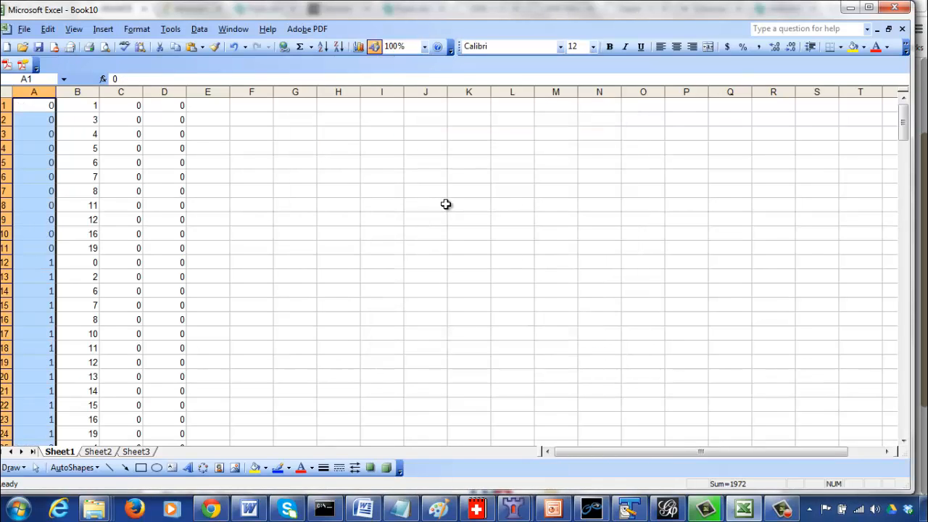
pyautogui.click(445, 204)
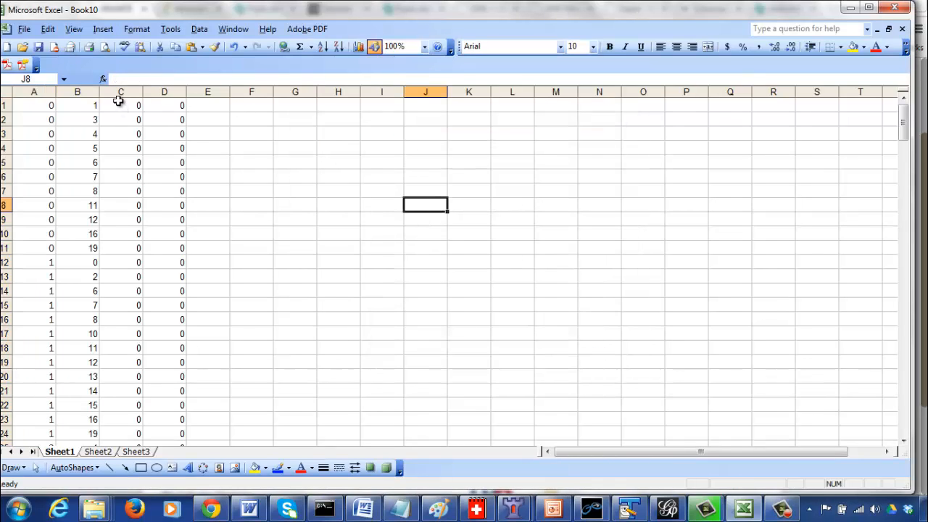
# - Delete columns C and D, which hold only zeros, from the edge list
pyautogui.moveTo(121, 92); pyautogui.dragTo(164, 92)
pyautogui.rightClick(164, 94)
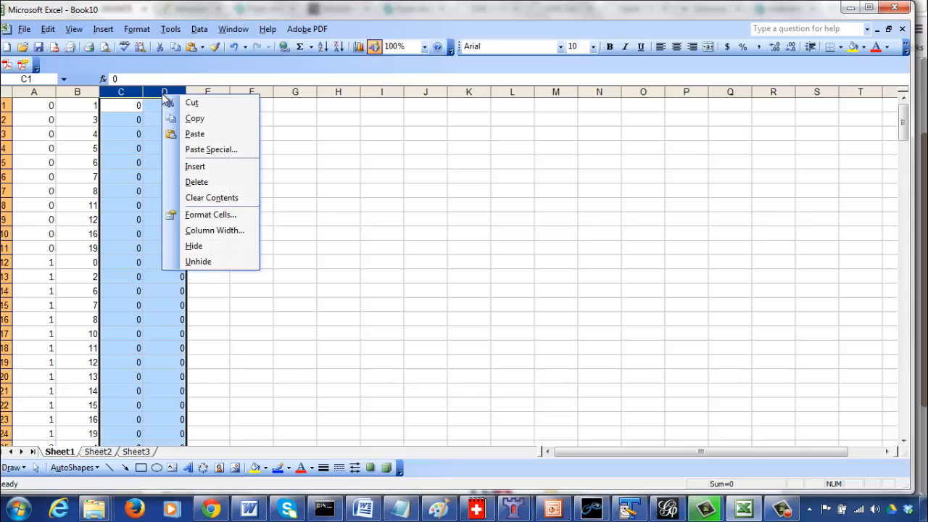
pyautogui.click(194, 182)
pyautogui.click(211, 188)
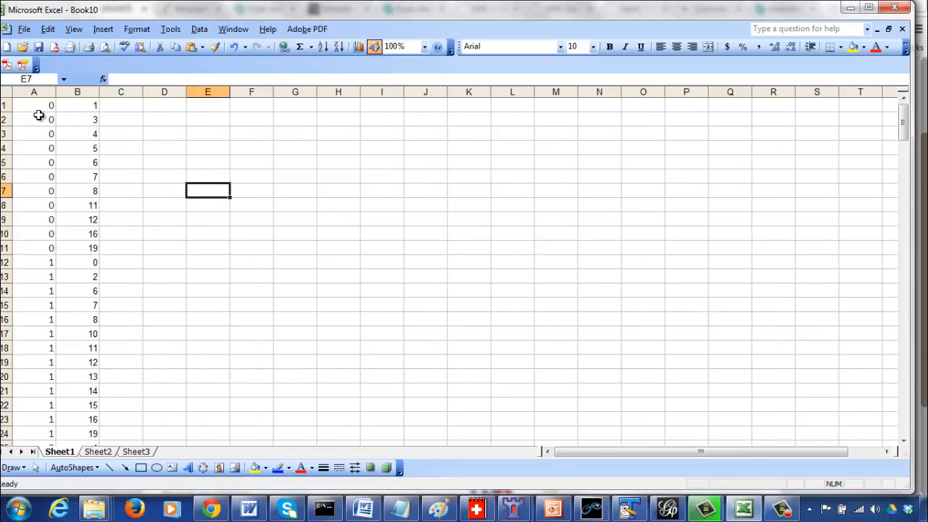
# - Insert a header row above the edge list with Source in A1 and Target in B1
pyautogui.rightClick(5, 106)
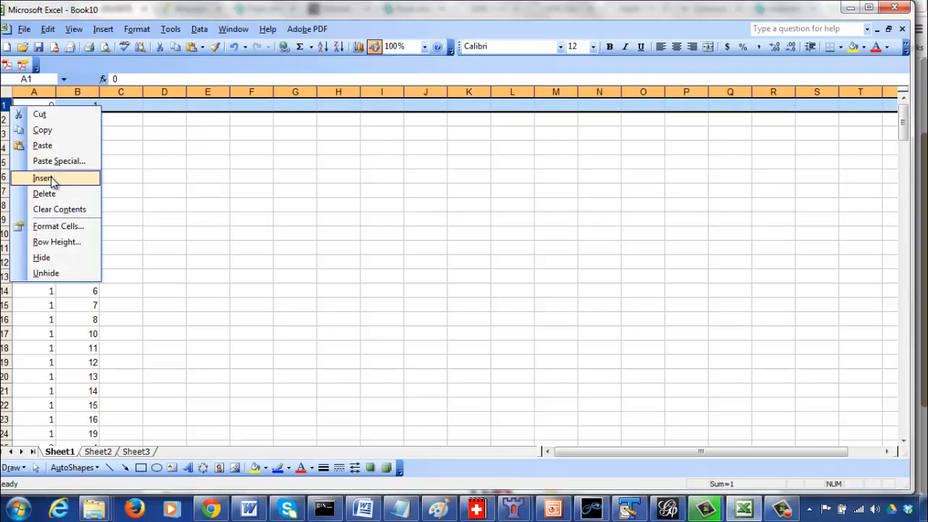
pyautogui.click(44, 177)
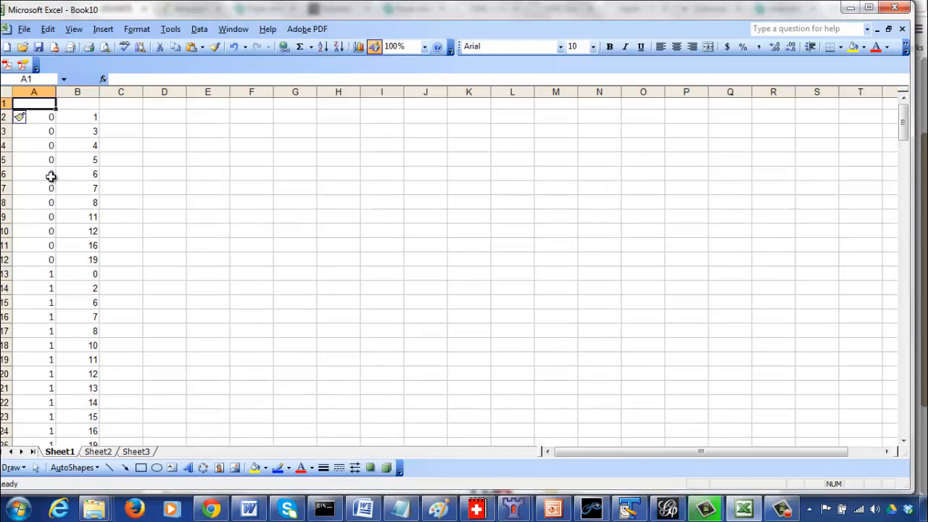
pyautogui.write('Source')
pyautogui.press('Tab')
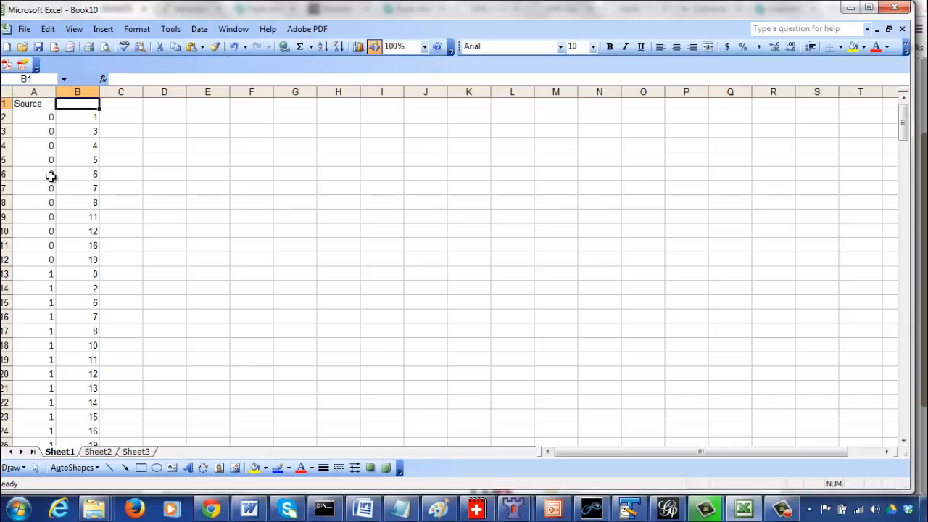
pyautogui.write('Target')
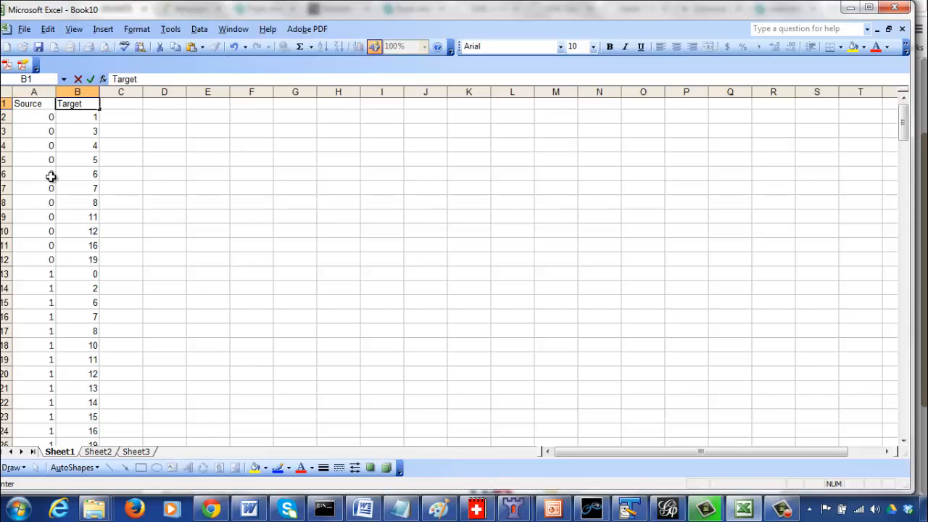
pyautogui.click(294, 226)
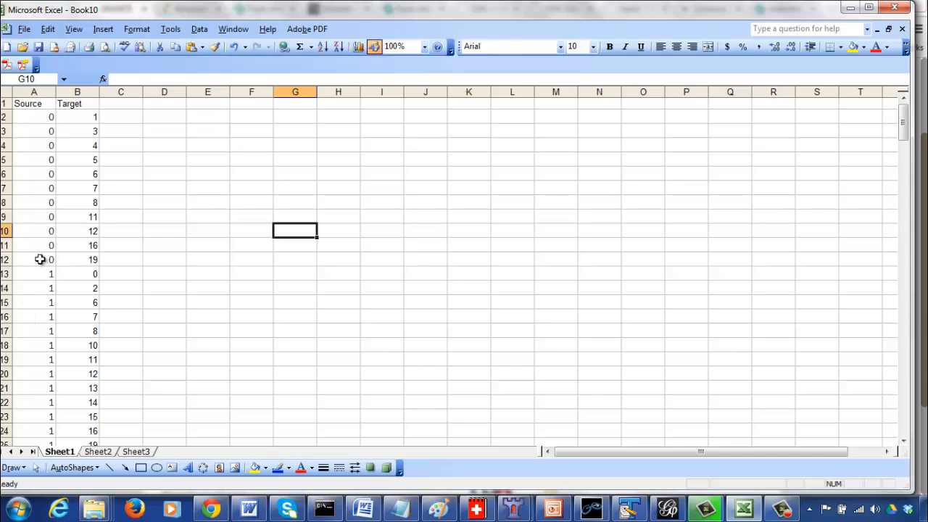
# - Save the edge list in the MegRandomNet folder as CSV (Comma delimited) named RandomNet-EdgeSet, active sheet only, keeping the CSV format
pyautogui.click(39, 49)
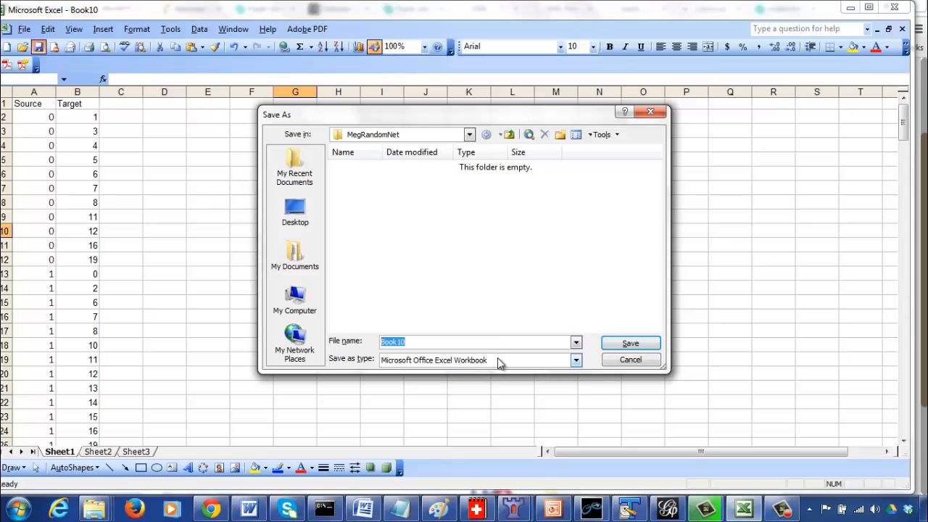
pyautogui.click(499, 361)
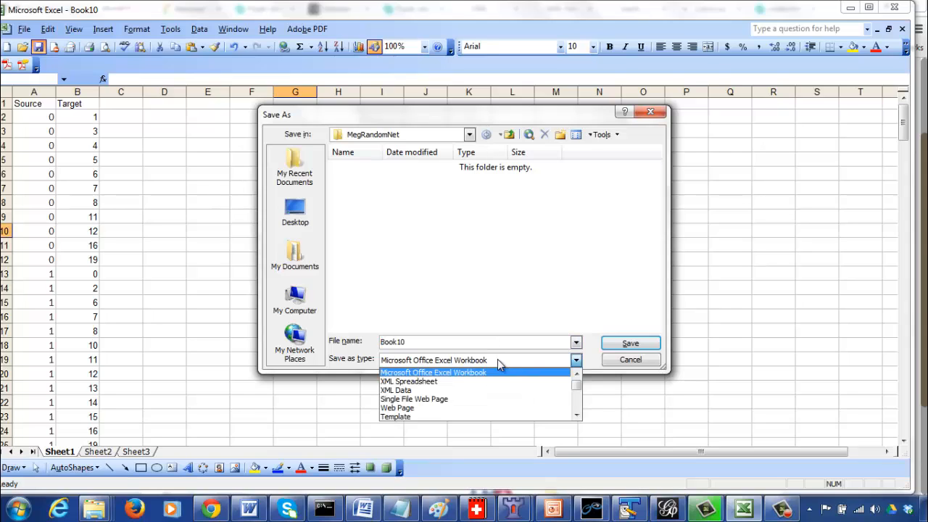
pyautogui.click(573, 410)
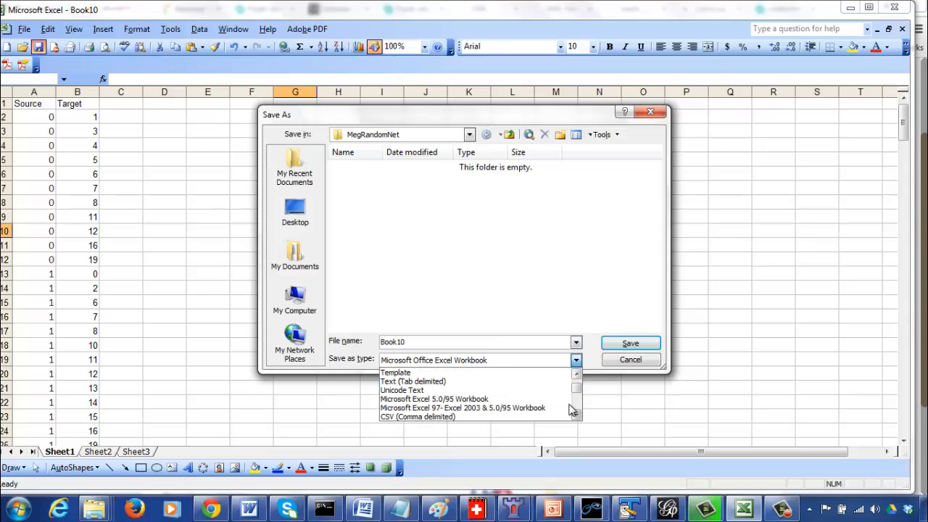
pyautogui.click(522, 418)
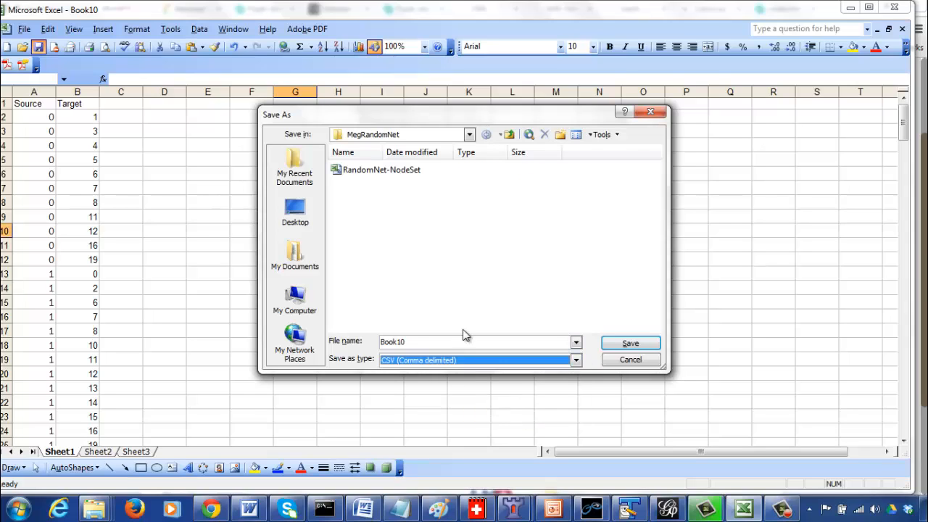
pyautogui.click(426, 340)
pyautogui.press('BackSpace')
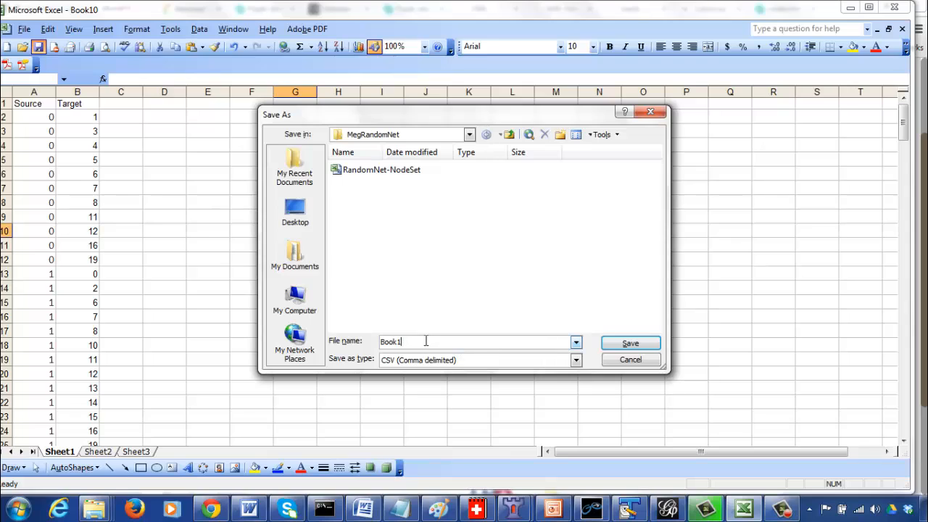
pyautogui.press('BackSpace')
pyautogui.press('BackSpace')
pyautogui.press('BackSpace')
pyautogui.press('BackSpace')
pyautogui.press('BackSpace')
pyautogui.write('RandomNet-EdgeSet')
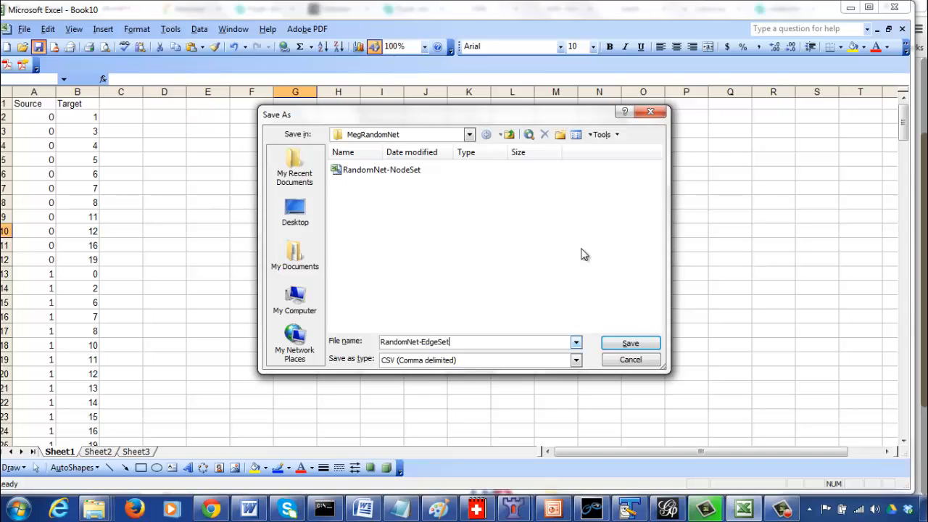
pyautogui.click(630, 345)
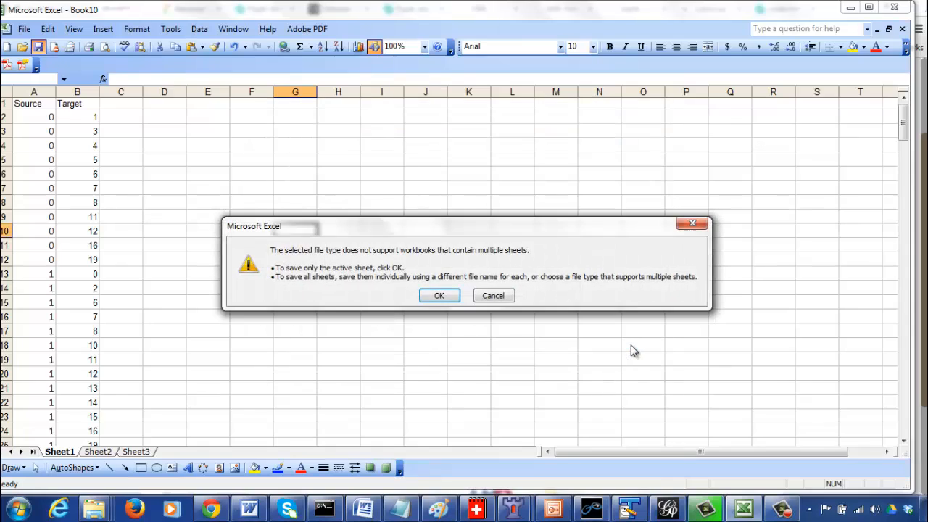
pyautogui.click(444, 297)
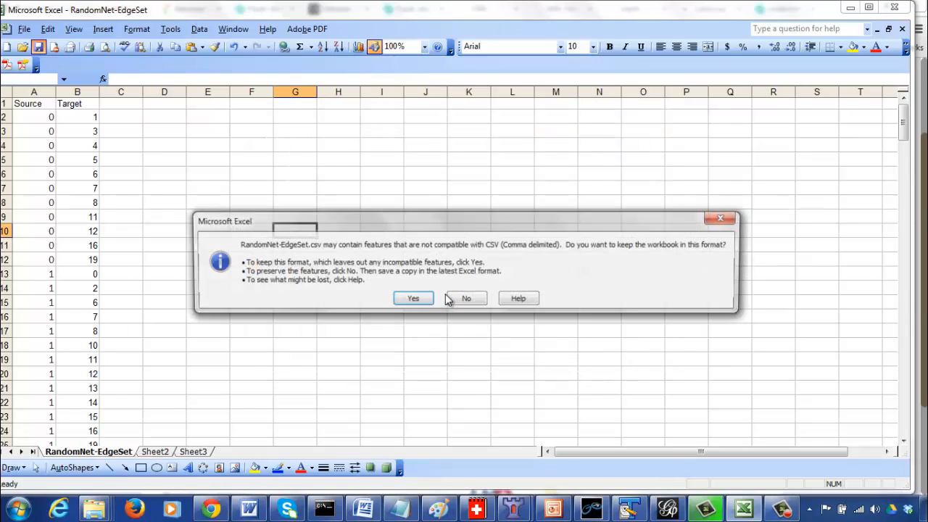
pyautogui.click(414, 299)
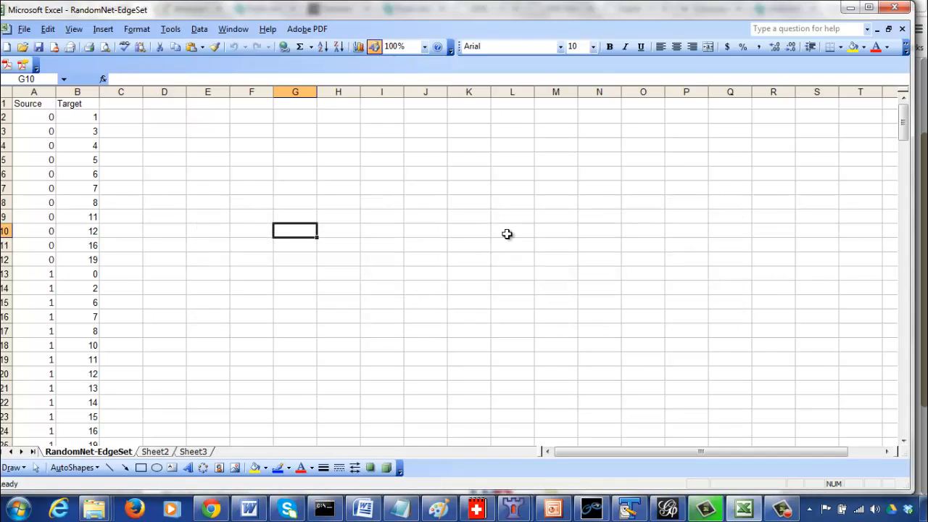
# - Close the RandomNet-EdgeSet workbook, saving its changes for the active sheet only and keeping the CSV format
pyautogui.click(47, 80)
pyautogui.click(902, 28)
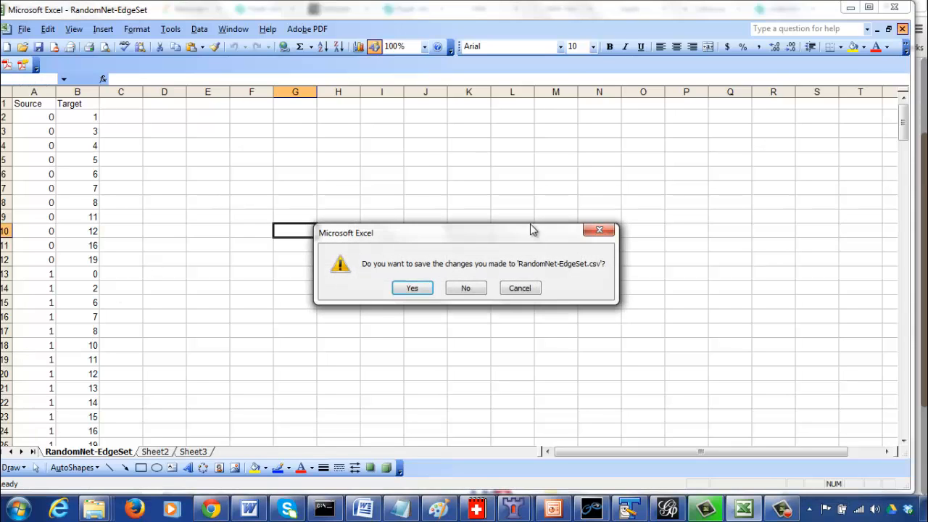
pyautogui.click(415, 290)
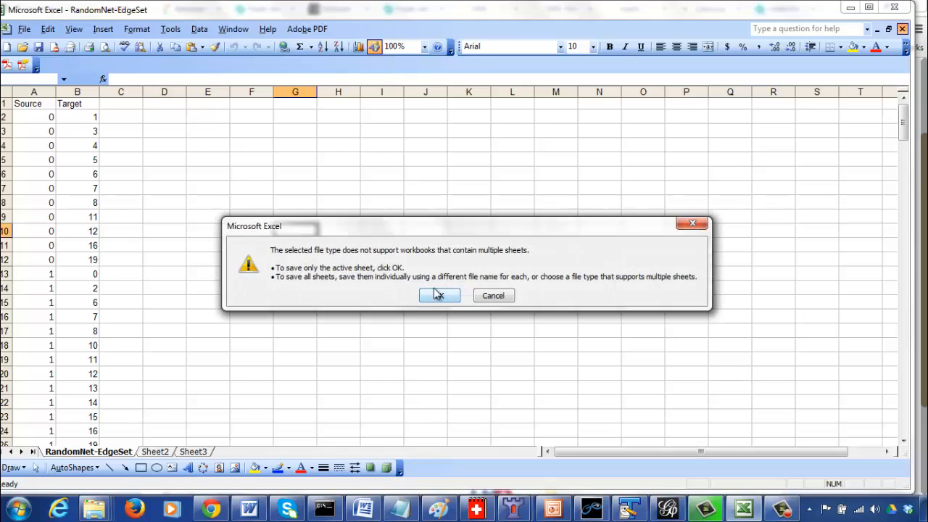
pyautogui.click(437, 294)
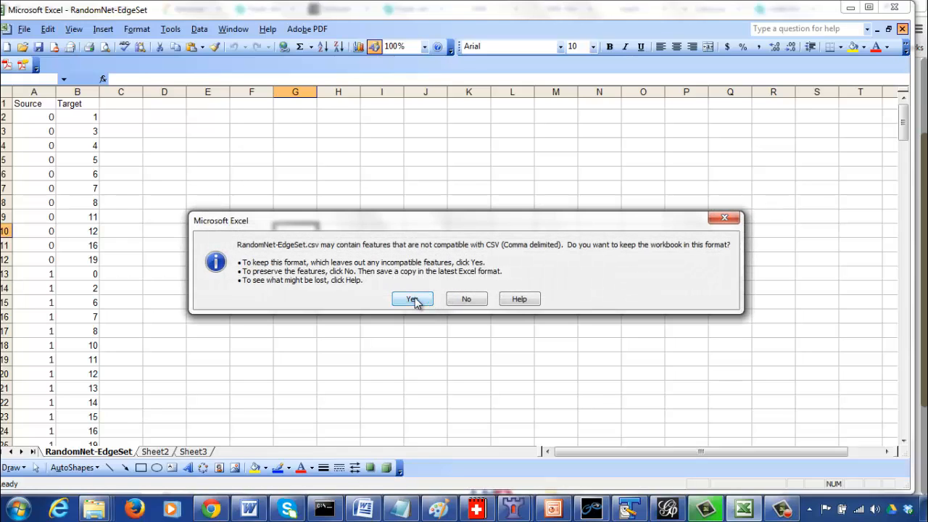
pyautogui.click(414, 299)
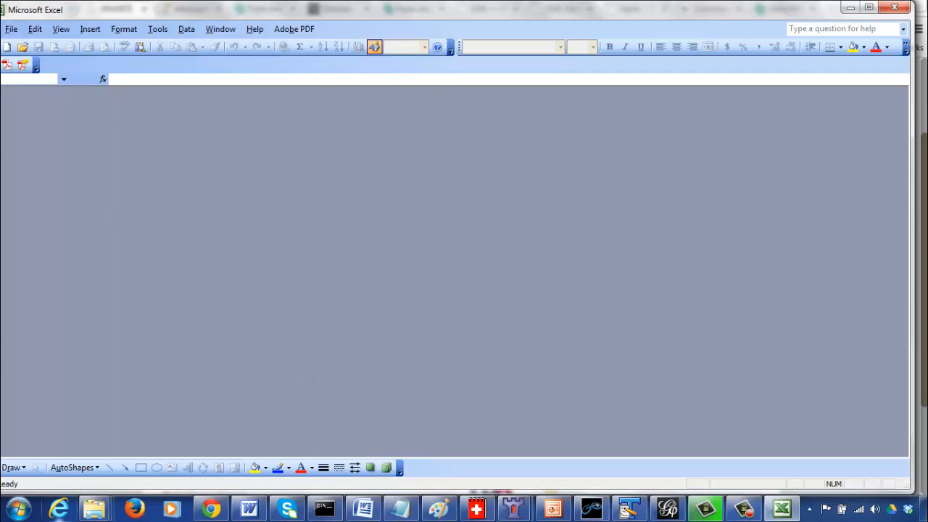
# - Switch to the Analysis folder window in Windows Explorer and open its MegRandomNet subfolder
pyautogui.moveTo(93, 509)
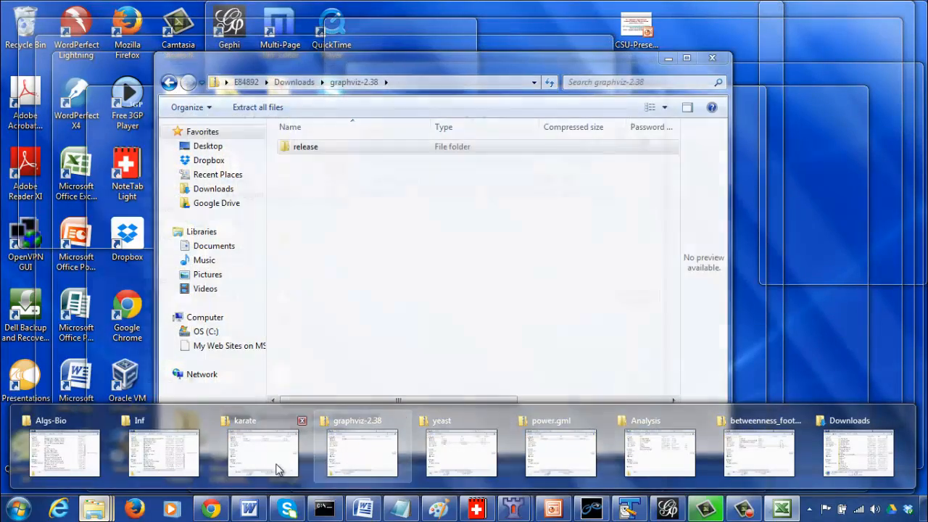
pyautogui.click(278, 470)
pyautogui.moveTo(103, 510)
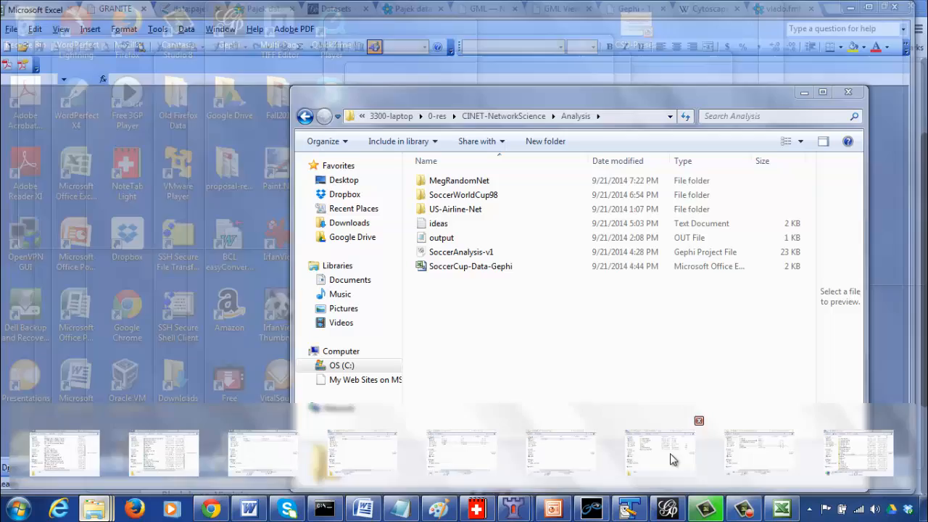
pyautogui.click(670, 453)
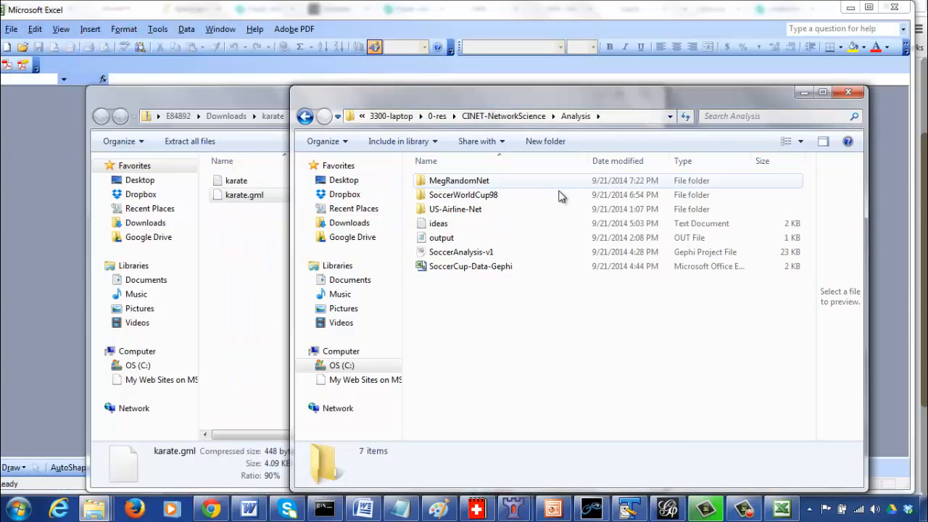
pyautogui.doubleClick(449, 185)
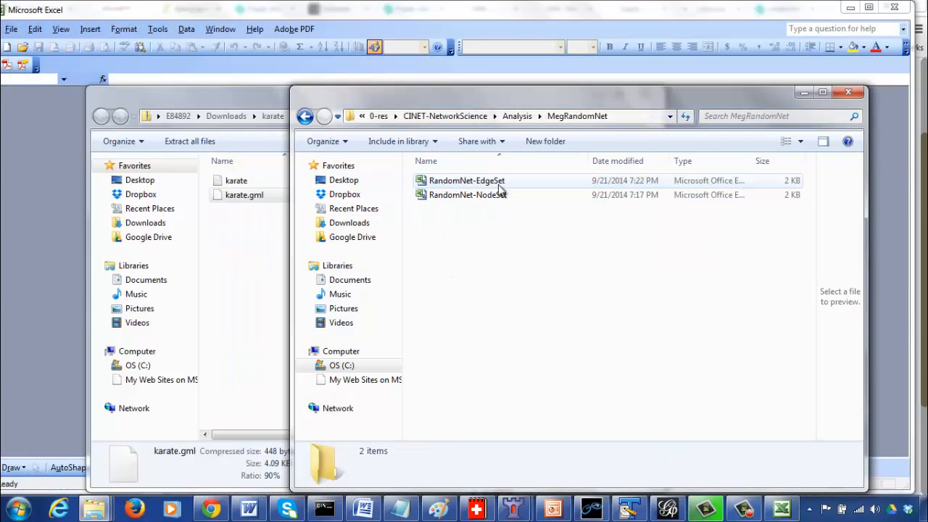
# - Delete the old RandomNet-NodeSet CSV file from the MegRandomNet folder
pyautogui.click(498, 195)
pyautogui.press('Delete')
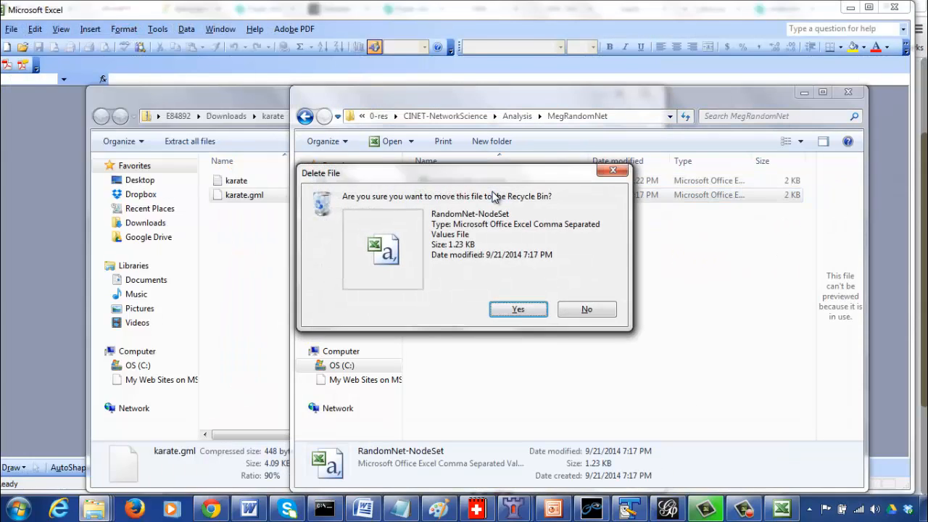
pyautogui.press('Return')
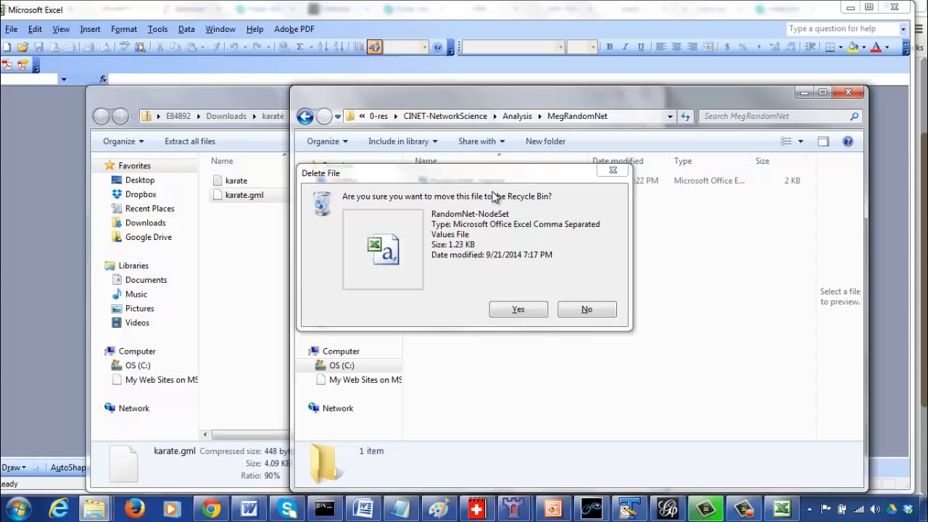
pyautogui.click(515, 323)
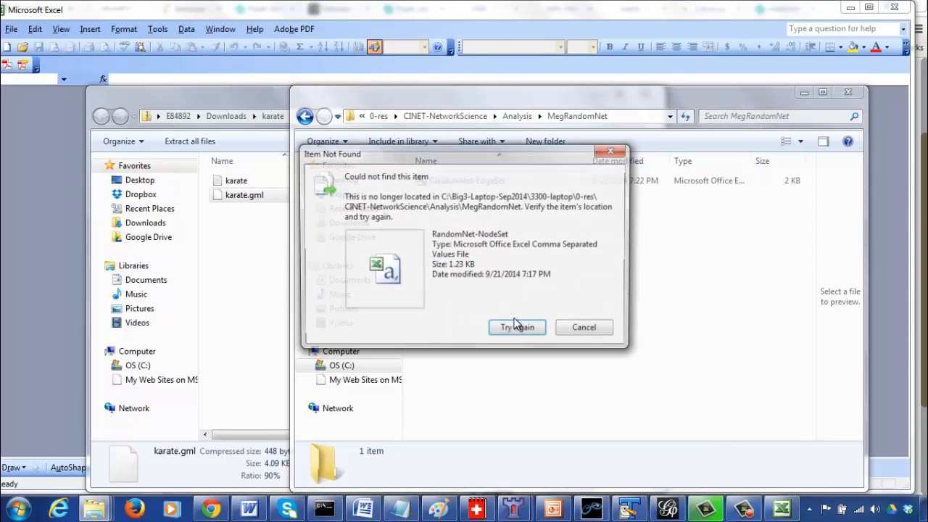
pyautogui.click(588, 330)
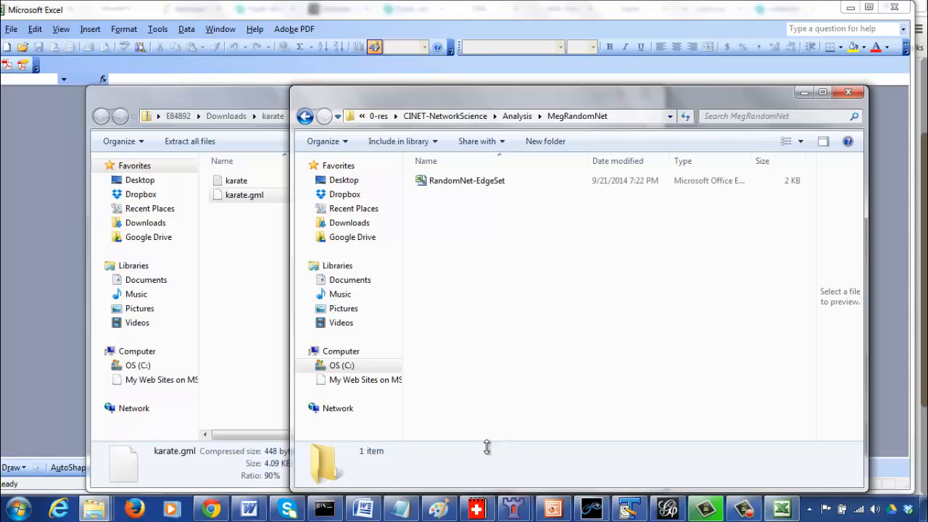
# - Close the browser tab showing the CINET video, and create a new blank workbook in Excel
pyautogui.click(51, 380)
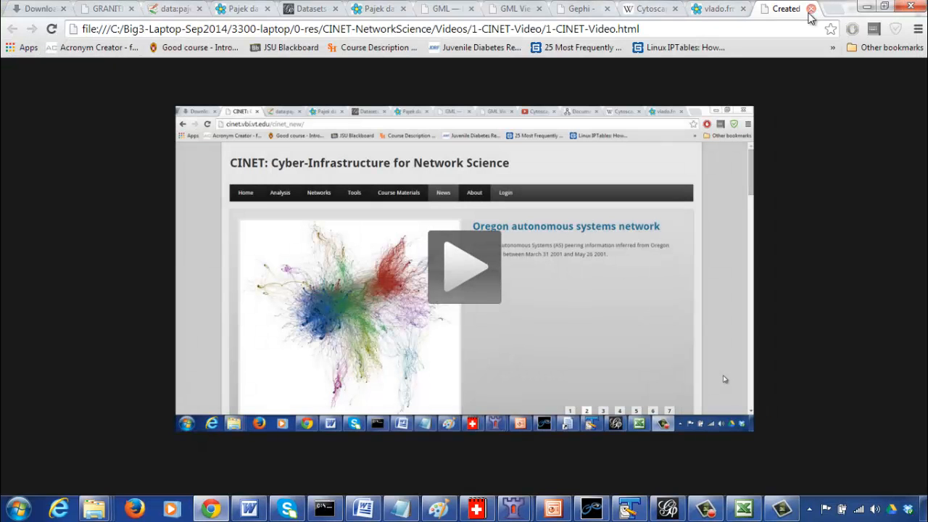
pyautogui.click(810, 9)
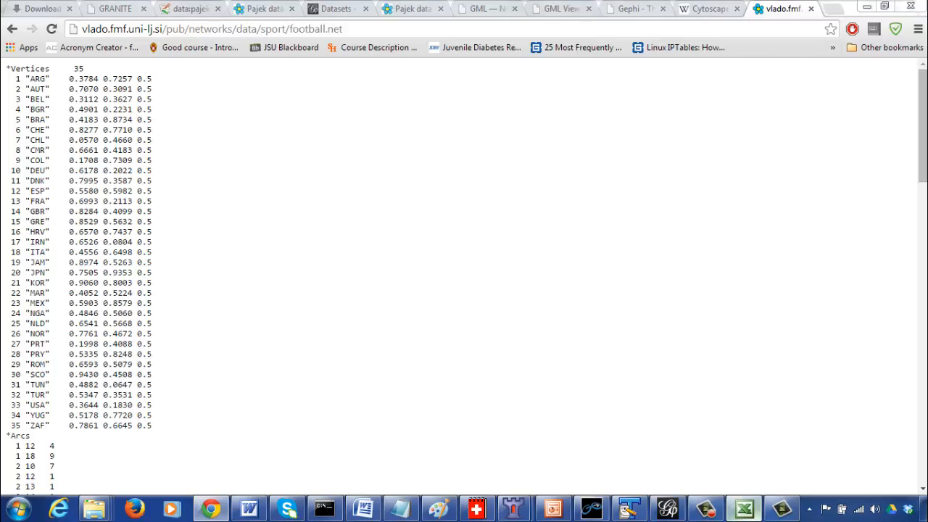
pyautogui.click(745, 509)
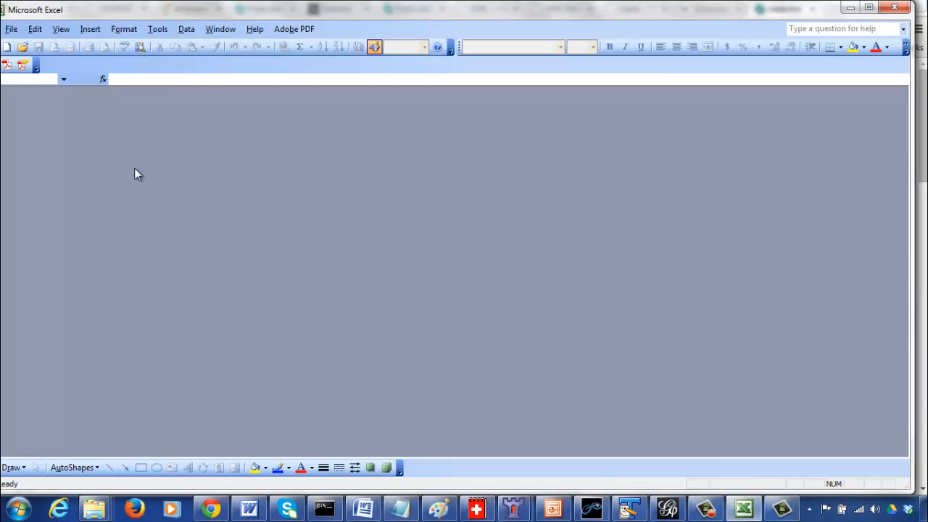
pyautogui.click(7, 47)
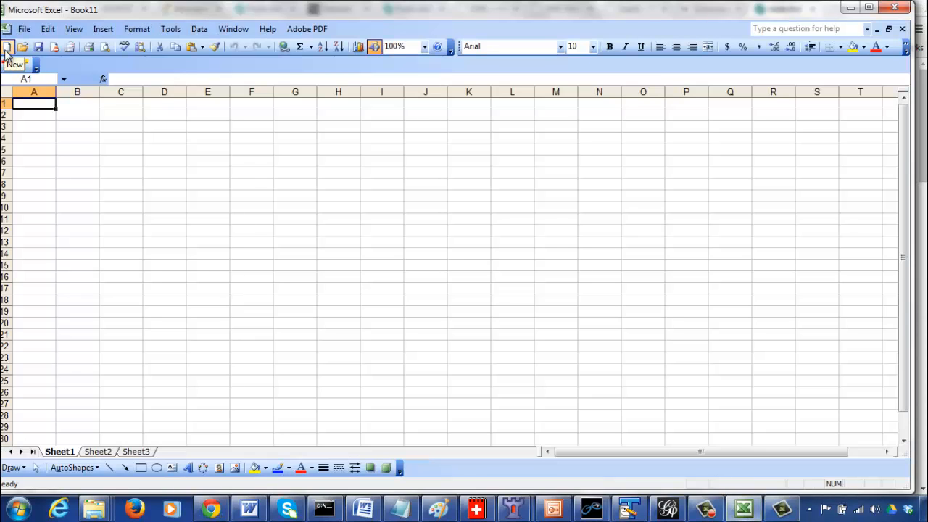
# - Enter the header Id in A1 and the node numbers 0 to 6 in A2 through A8
pyautogui.write('Id')
pyautogui.press('Return')
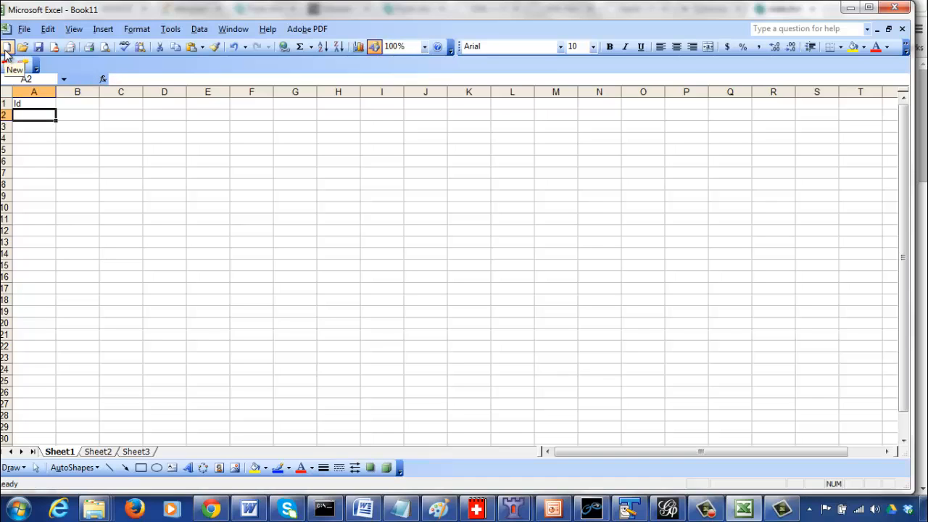
pyautogui.write('0')
pyautogui.press('Return')
pyautogui.write('1')
pyautogui.press('Return')
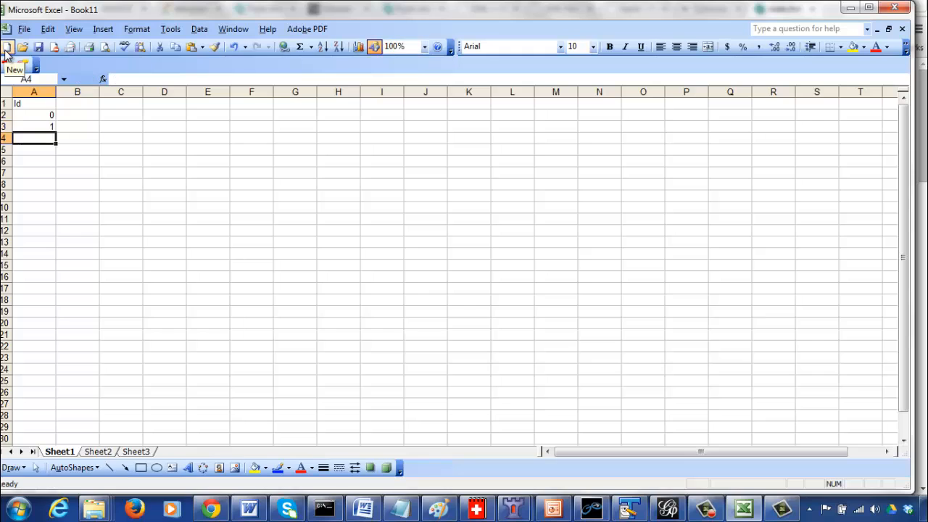
pyautogui.write('2')
pyautogui.press('Return')
pyautogui.write('3')
pyautogui.press('Return')
pyautogui.write('4')
pyautogui.press('Return')
pyautogui.write('5')
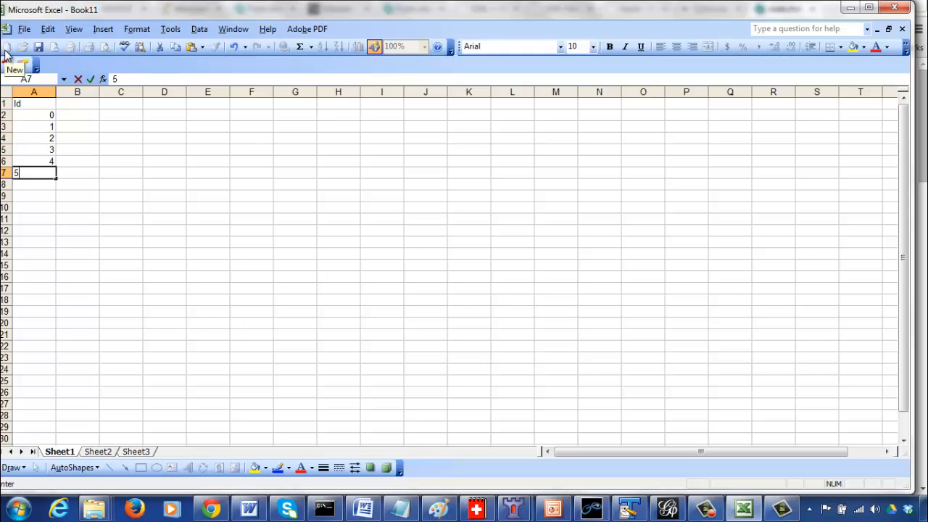
pyautogui.press('Return')
pyautogui.write('6')
pyautogui.press('Return')
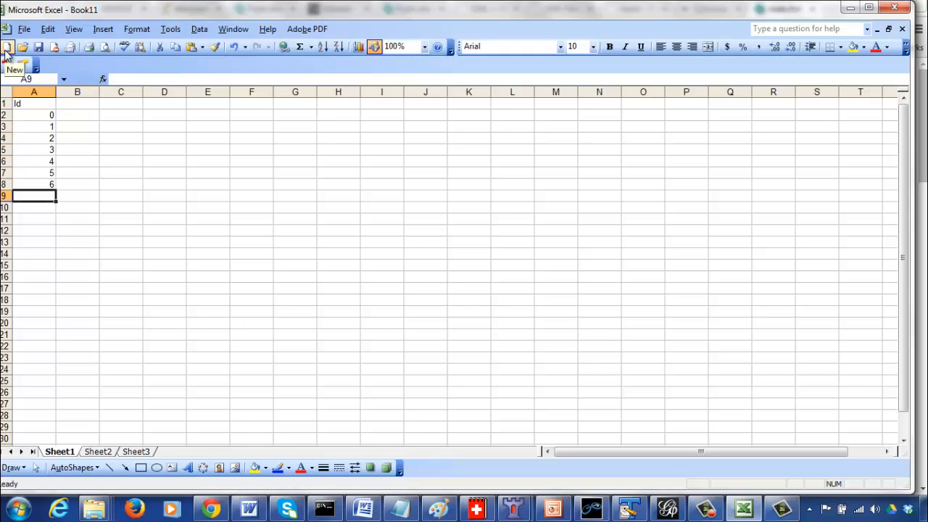
# - Enter the formula =A8+1 in A9 and copy it down to cells A10 through A20
pyautogui.write('=')
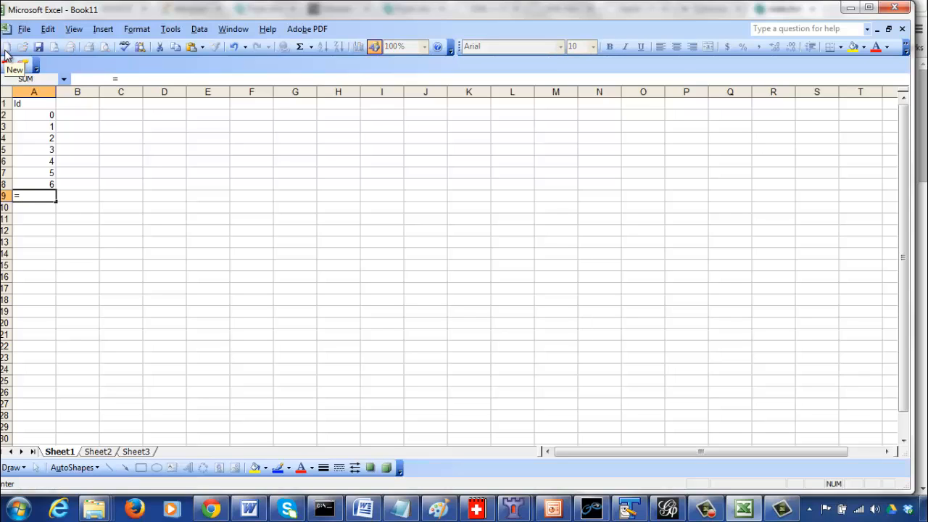
pyautogui.write('a8')
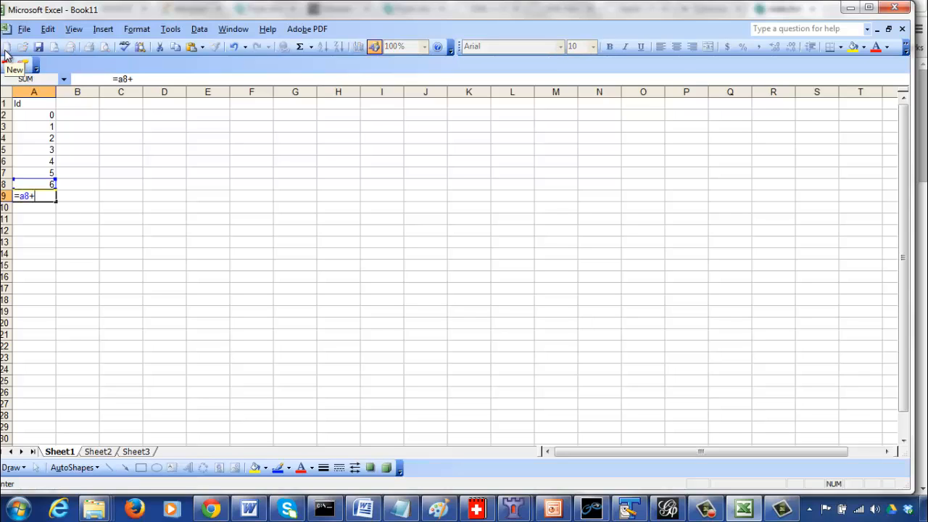
pyautogui.write('+1')
pyautogui.press('Return')
pyautogui.press('Up')
pyautogui.hotkey('ctrl', 'c')
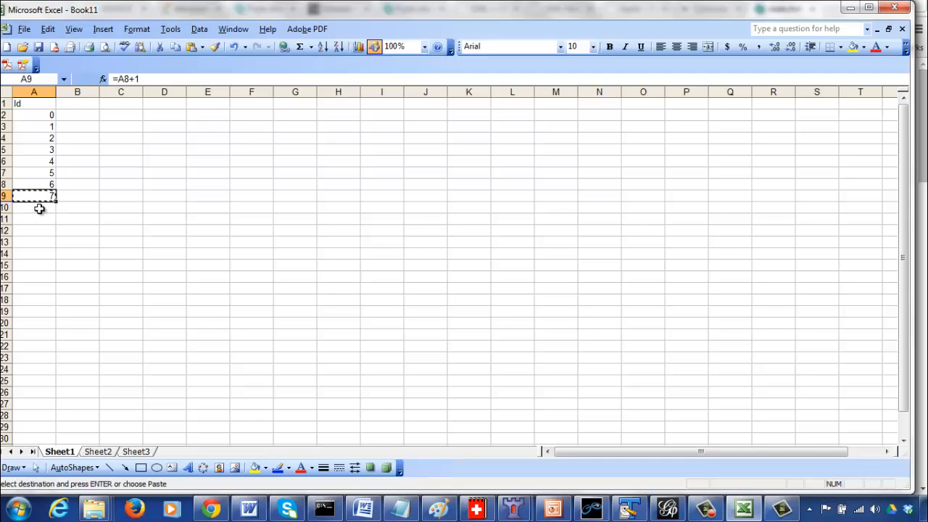
pyautogui.moveTo(37, 208); pyautogui.dragTo(35, 320)
pyautogui.hotkey('ctrl', 'v')
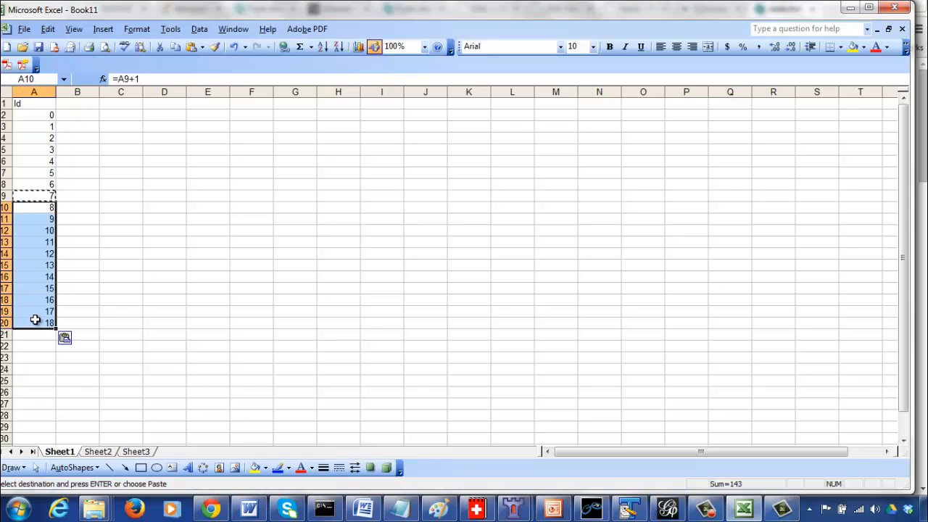
# - Copy the formula from A20 into A21 to extend the Id list by one more node
pyautogui.press('Down')
pyautogui.click(35, 320)
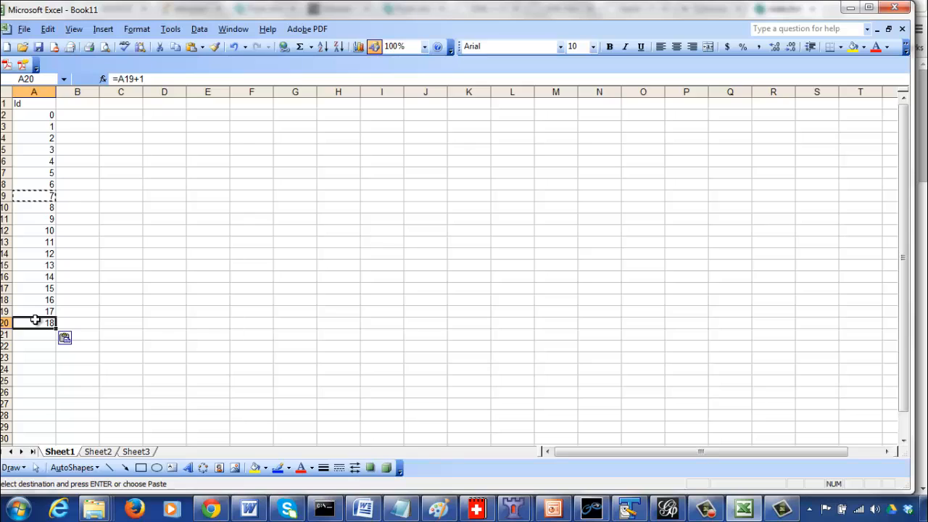
pyautogui.hotkey('ctrl', 'c')
pyautogui.press('Down')
pyautogui.hotkey('ctrl', 'v')
pyautogui.click(192, 196)
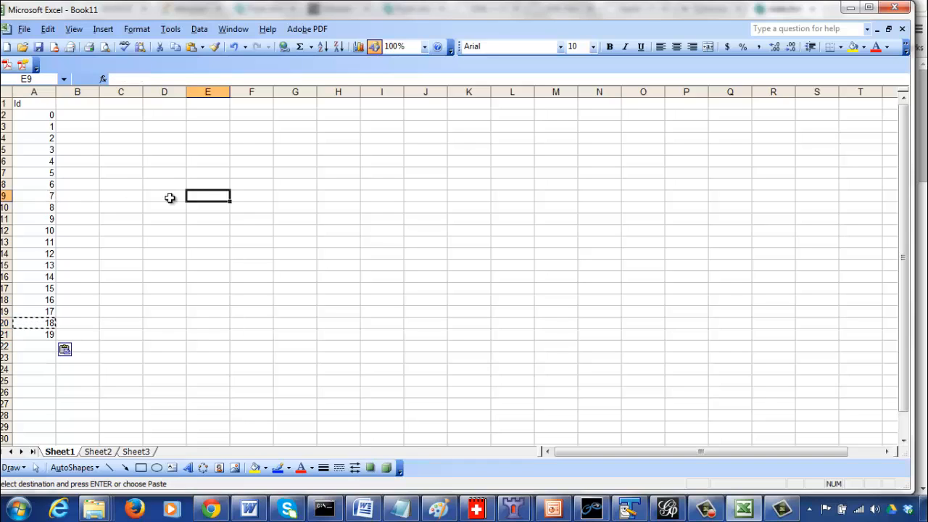
# - Save the active sheet's node list in the MegRandomNet folder as a CSV (Comma delimited) file named RandomNet-NodeSet
pyautogui.press('Escape')
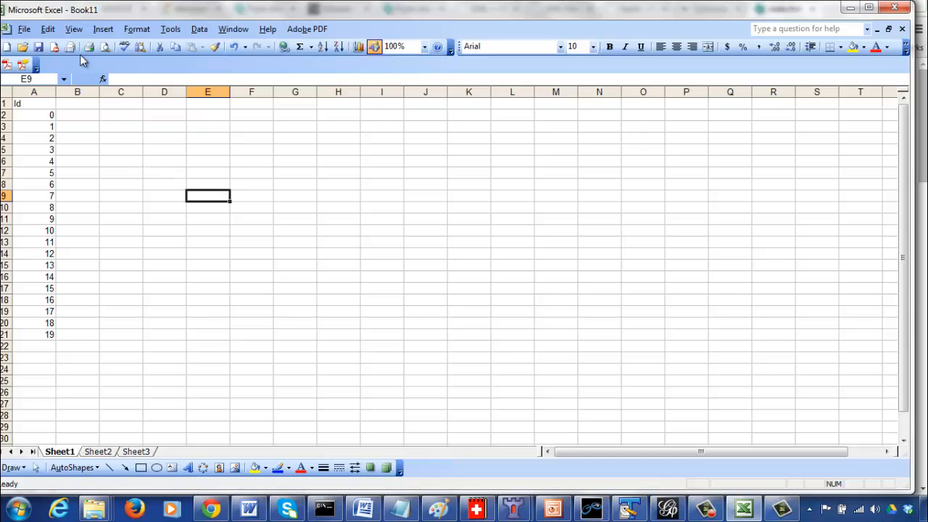
pyautogui.click(38, 46)
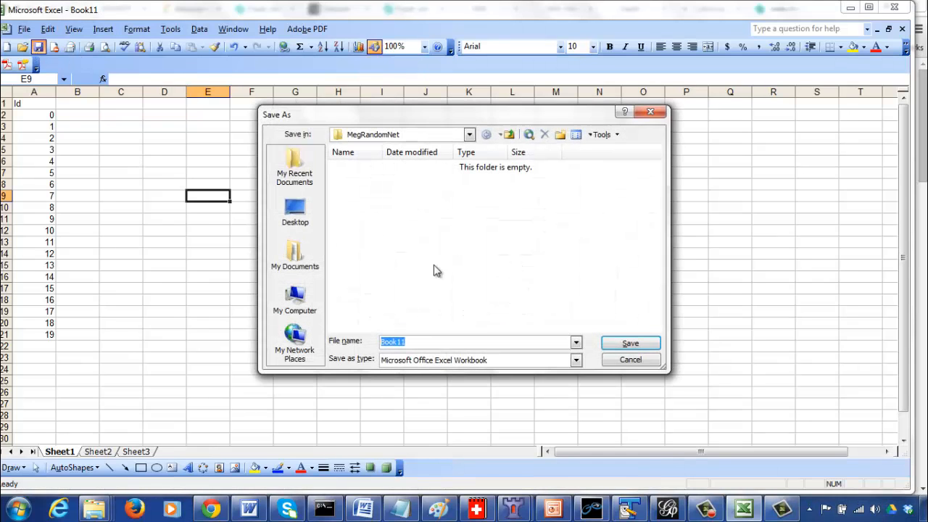
pyautogui.click(450, 362)
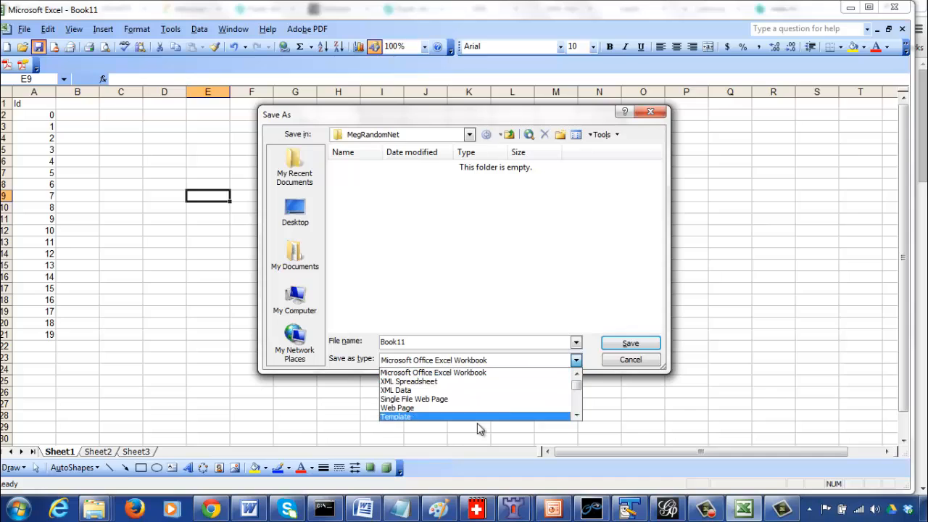
pyautogui.click(578, 407)
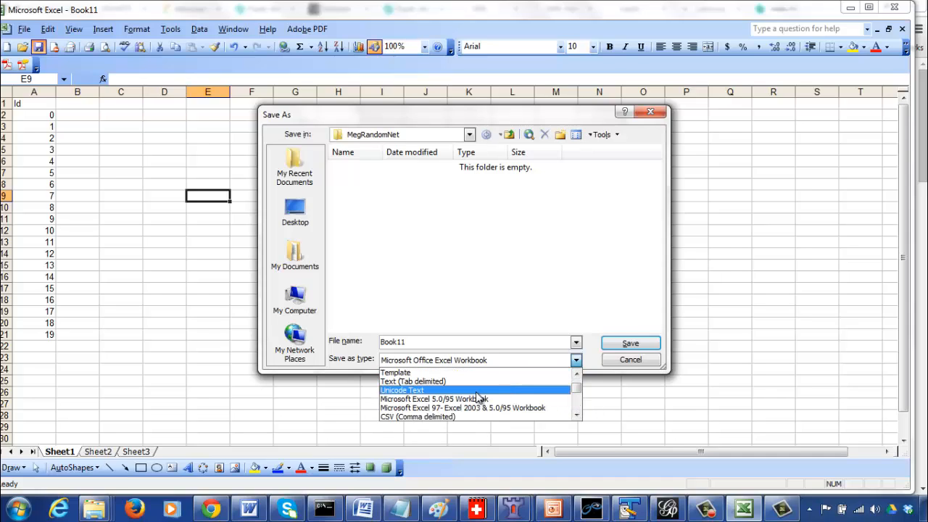
pyautogui.click(468, 418)
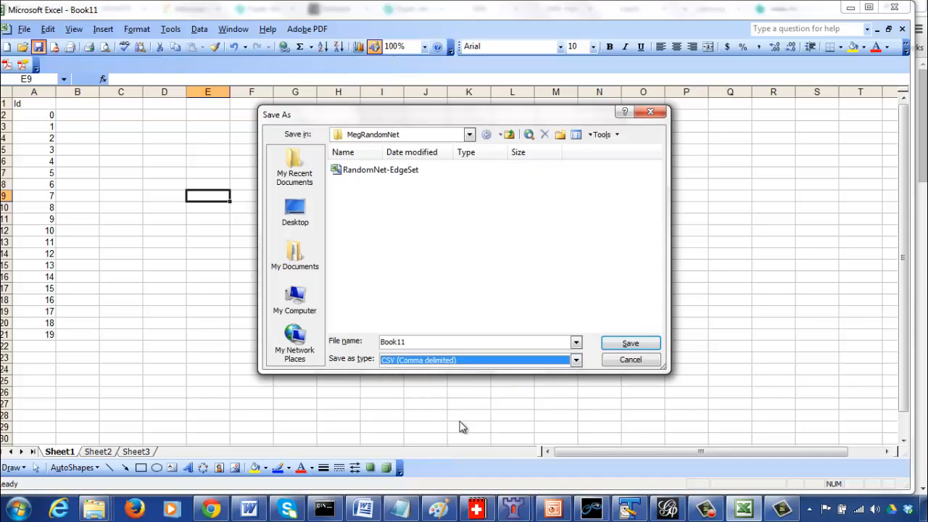
pyautogui.click(434, 342)
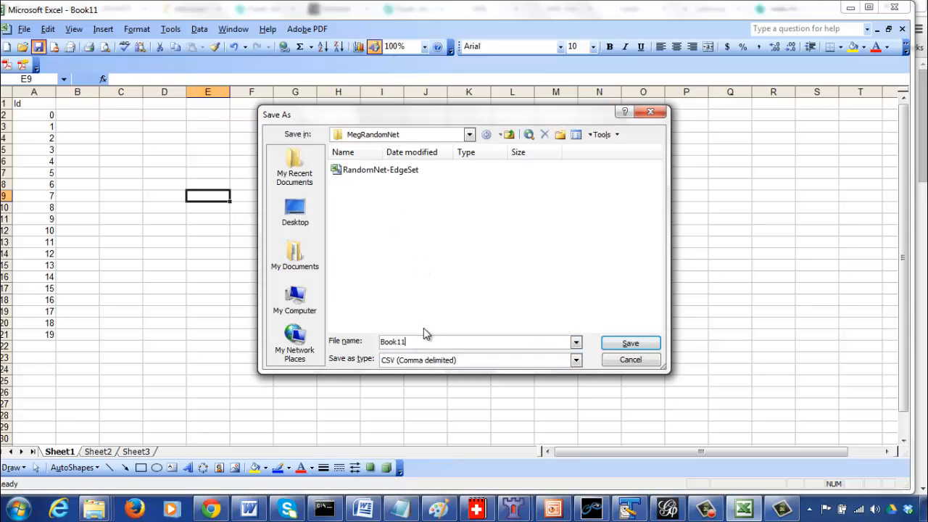
pyautogui.press('BackSpace')
pyautogui.press('BackSpace')
pyautogui.press('BackSpace')
pyautogui.press('BackSpace')
pyautogui.press('BackSpace')
pyautogui.press('BackSpace')
pyautogui.write('RandomNet-NodeSe')
pyautogui.click(645, 351)
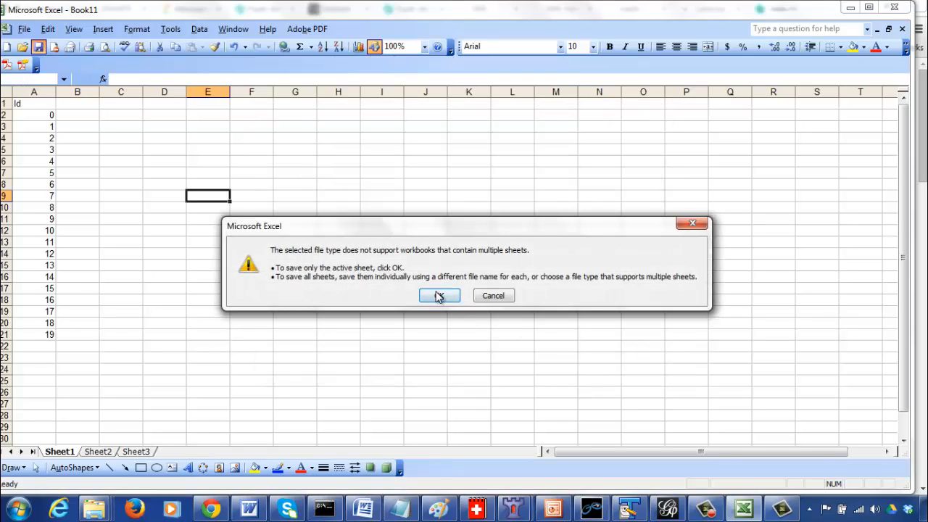
pyautogui.click(437, 296)
pyautogui.click(416, 295)
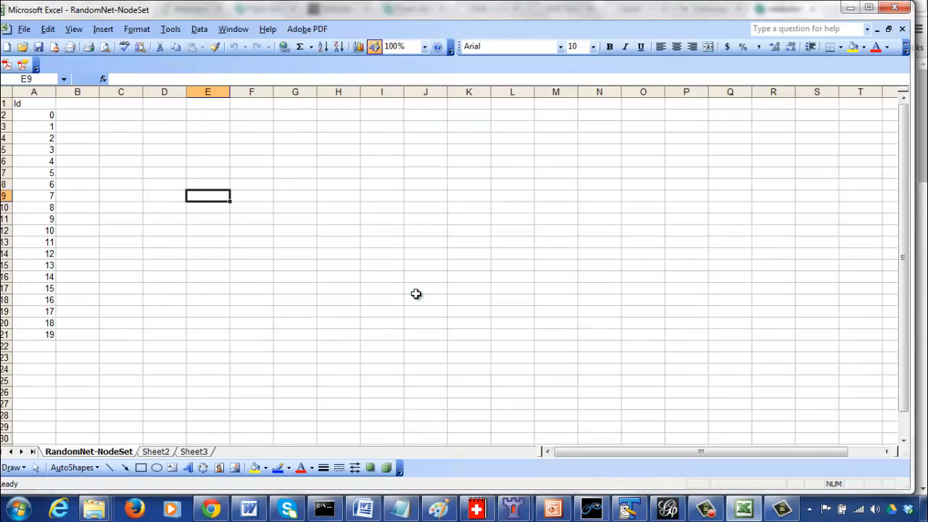
# - Close the RandomNet-NodeSet workbook, saving its changes and keeping the CSV format
pyautogui.click(903, 29)
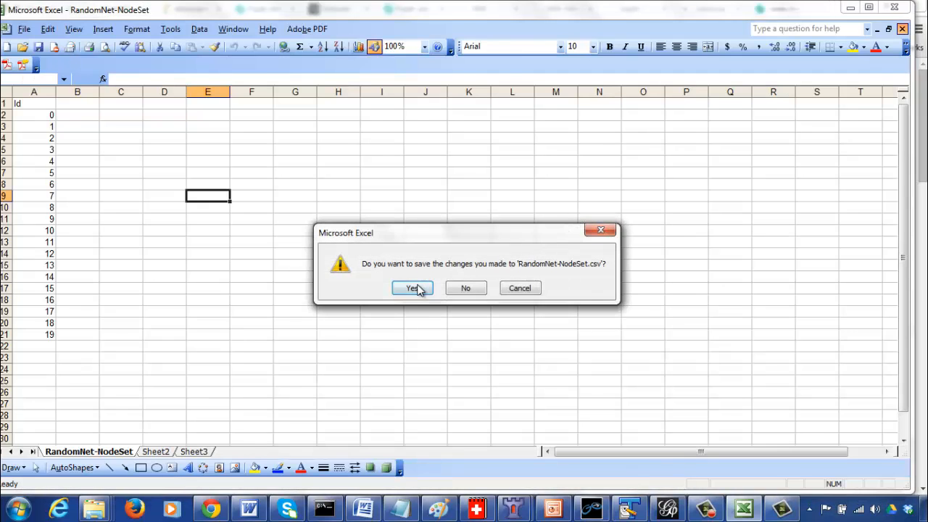
pyautogui.click(417, 291)
pyautogui.click(429, 297)
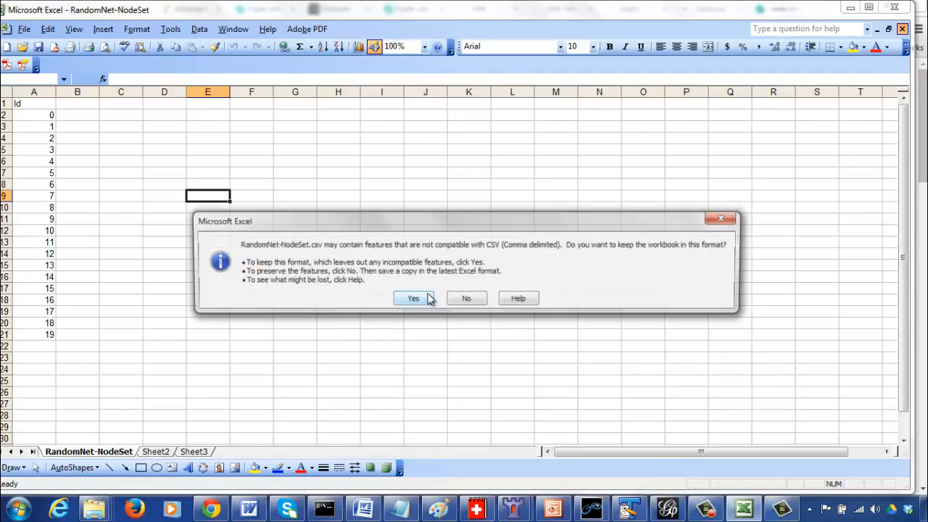
pyautogui.click(429, 298)
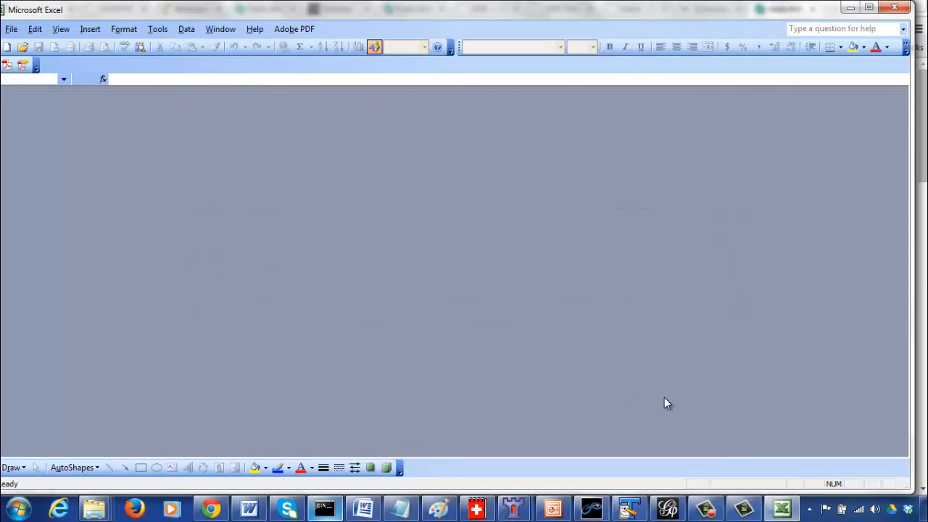
# - Switch to the running Gephi session and close it without saving the project
pyautogui.click(668, 509)
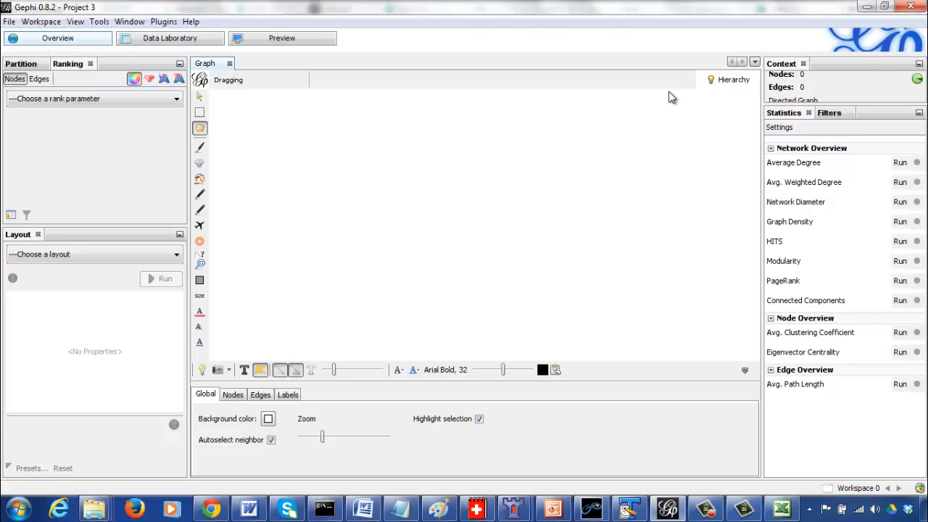
pyautogui.click(911, 5)
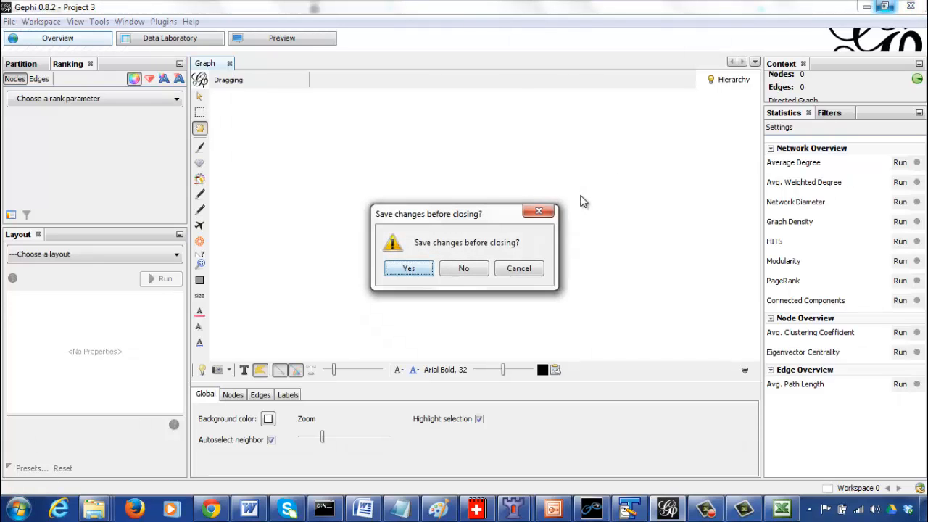
pyautogui.click(460, 269)
# - Launch Gephi again and create a new project
pyautogui.click(18, 507)
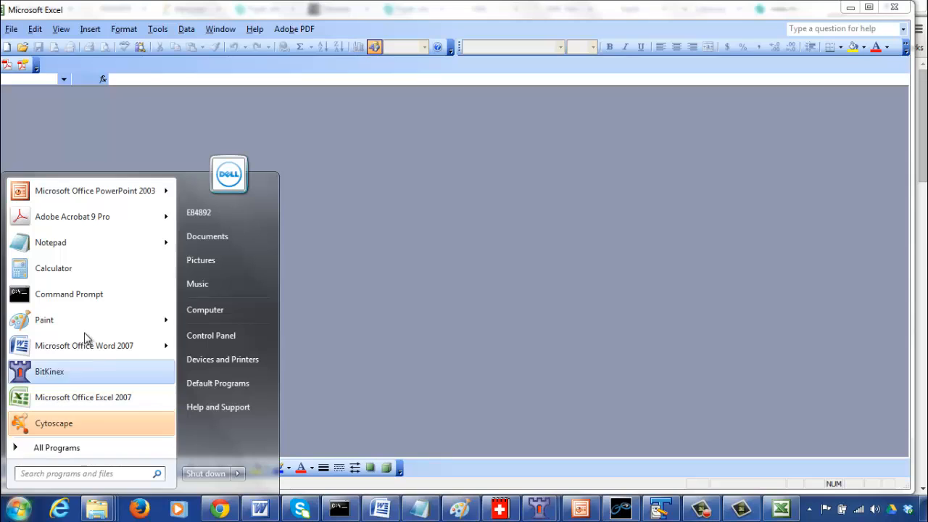
pyautogui.click(78, 446)
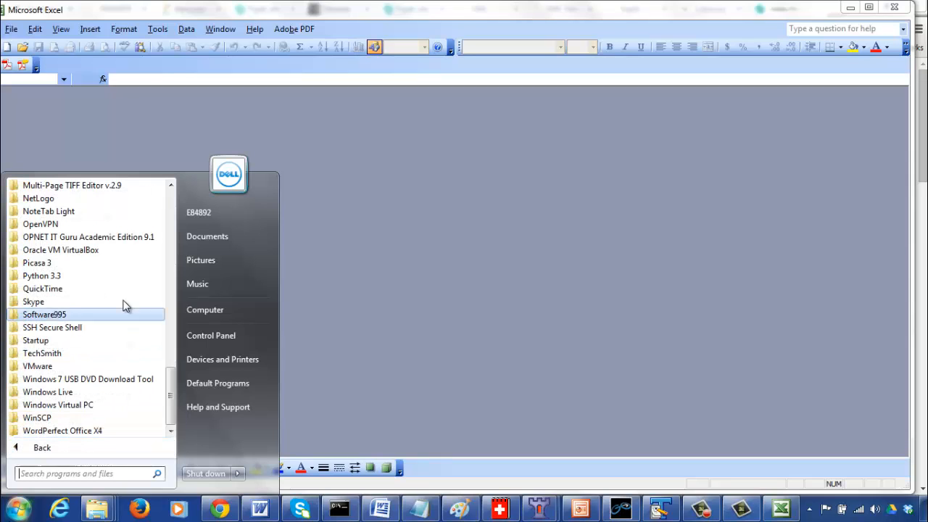
pyautogui.click(171, 276)
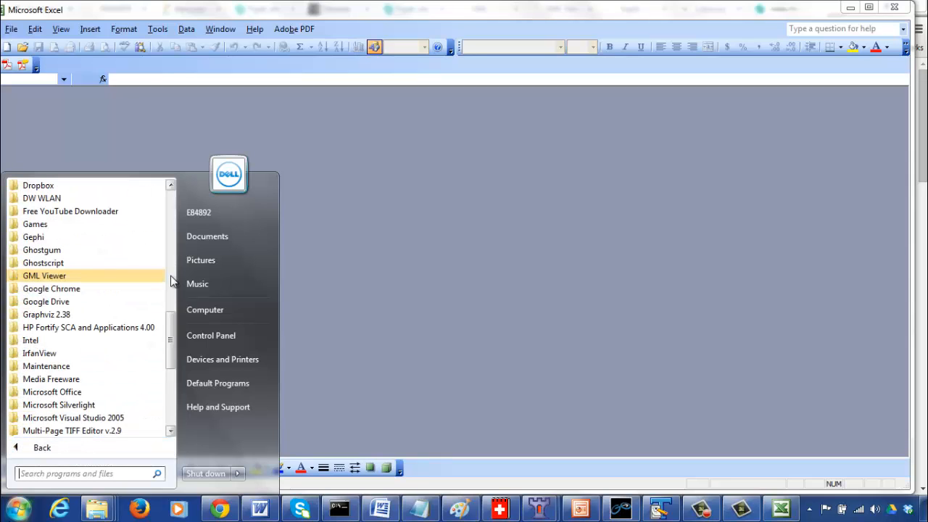
pyautogui.click(126, 237)
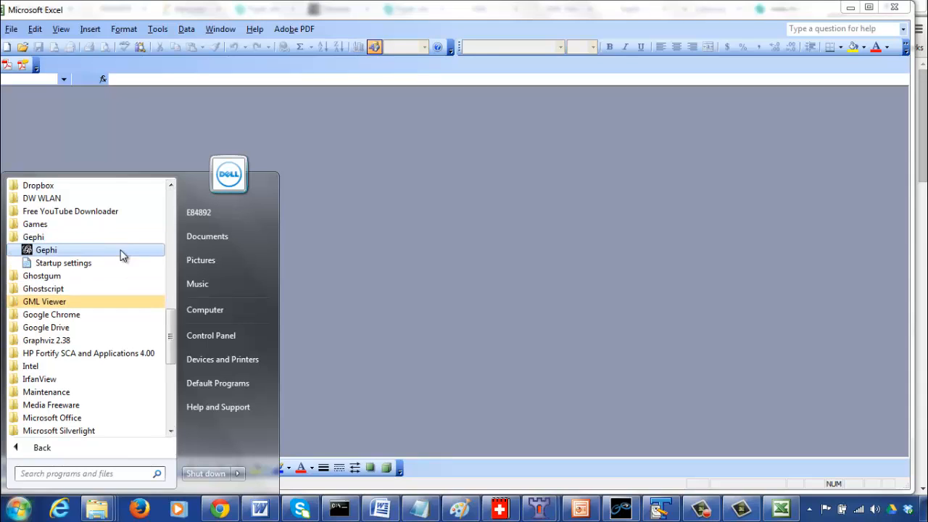
pyautogui.click(119, 256)
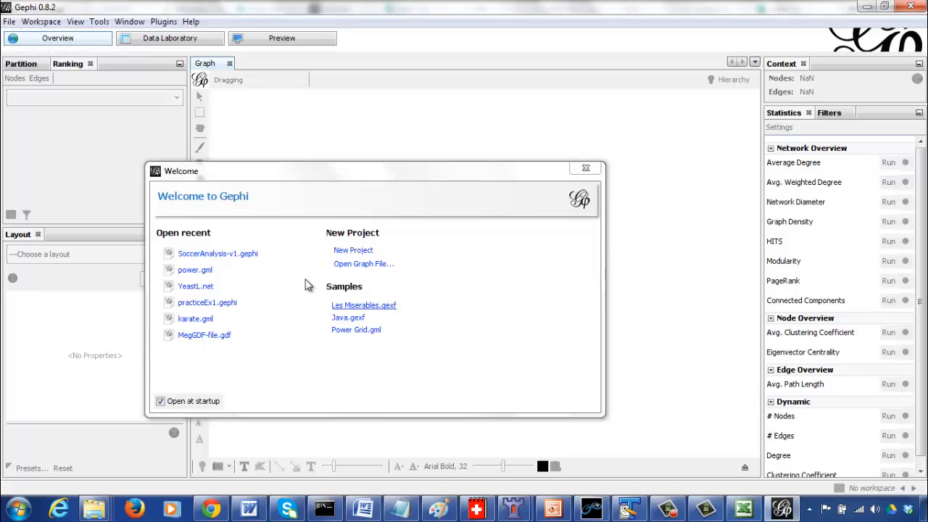
pyautogui.click(346, 251)
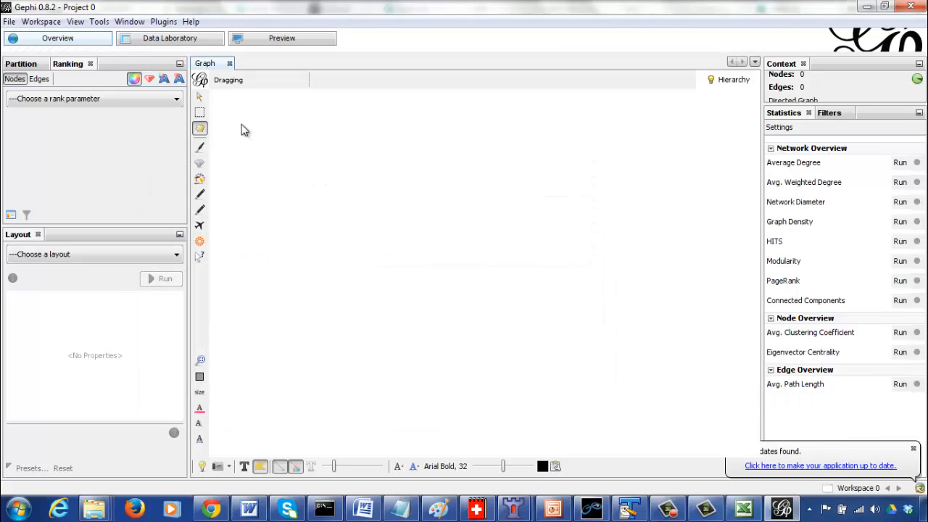
# - In the Data Laboratory, import RandomNet-NodeSet.csv from the MegRandomNet folder as a nodes table with comma separator
pyautogui.click(164, 45)
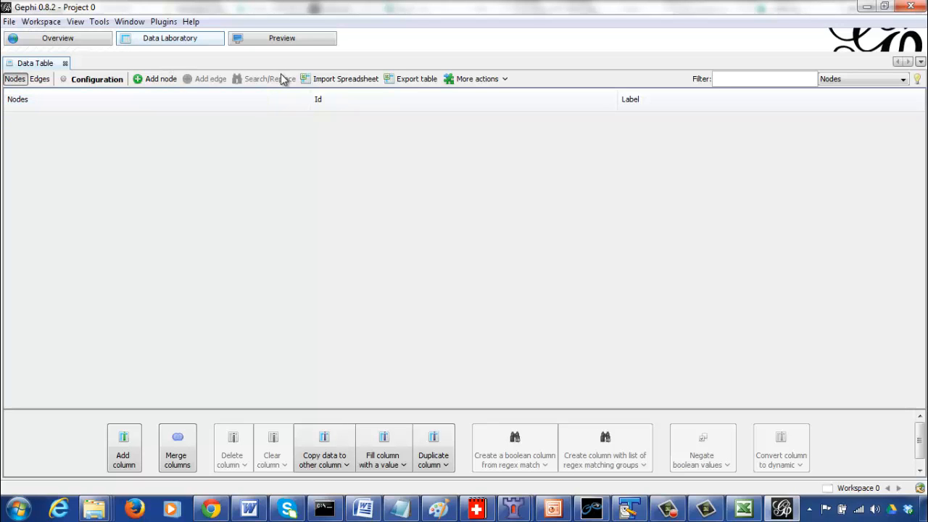
pyautogui.click(328, 81)
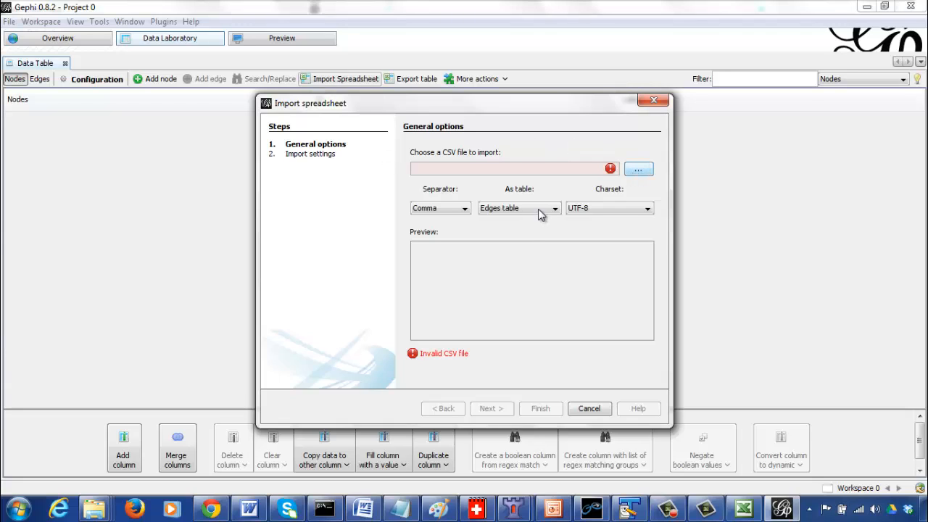
pyautogui.click(529, 211)
pyautogui.click(522, 218)
pyautogui.click(642, 172)
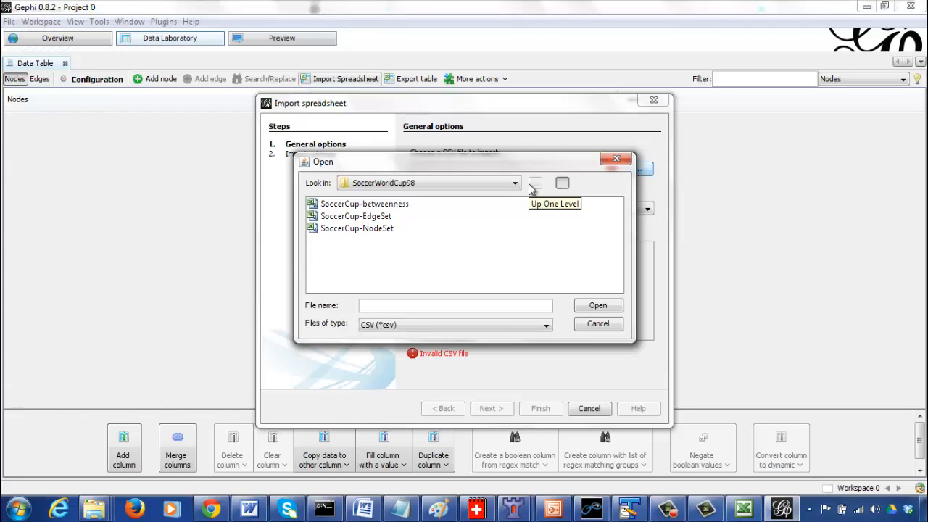
pyautogui.click(534, 183)
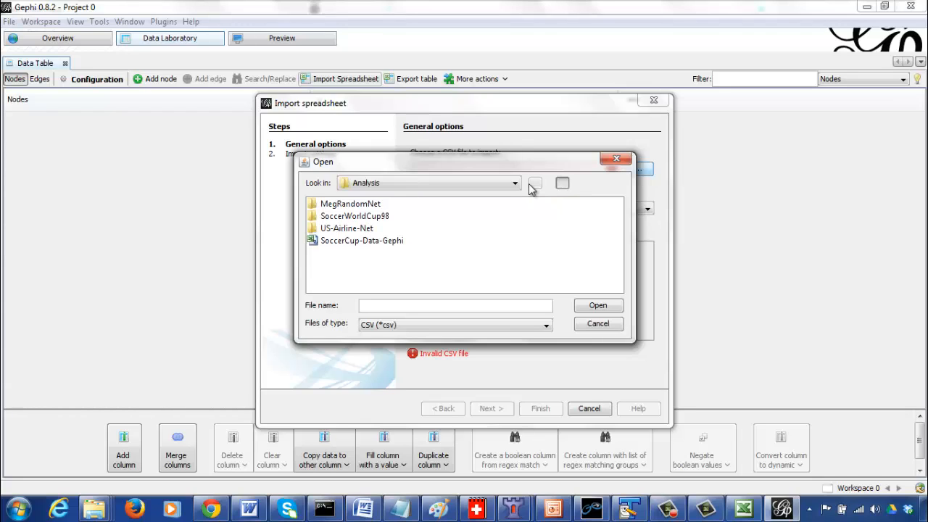
pyautogui.doubleClick(352, 206)
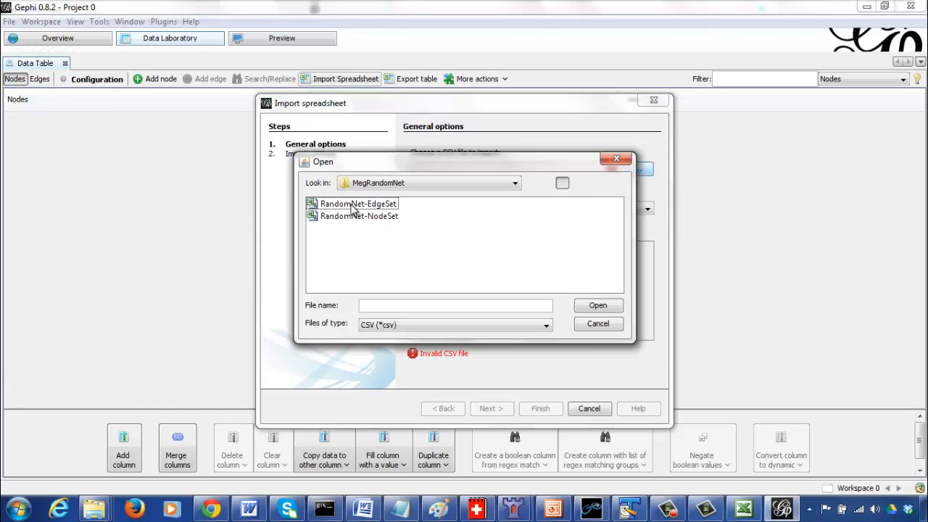
pyautogui.doubleClick(376, 218)
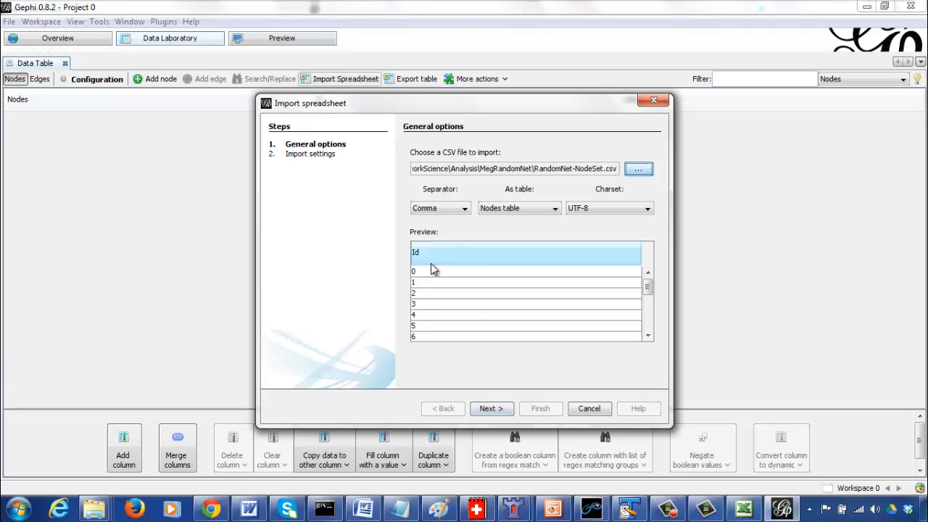
pyautogui.click(493, 409)
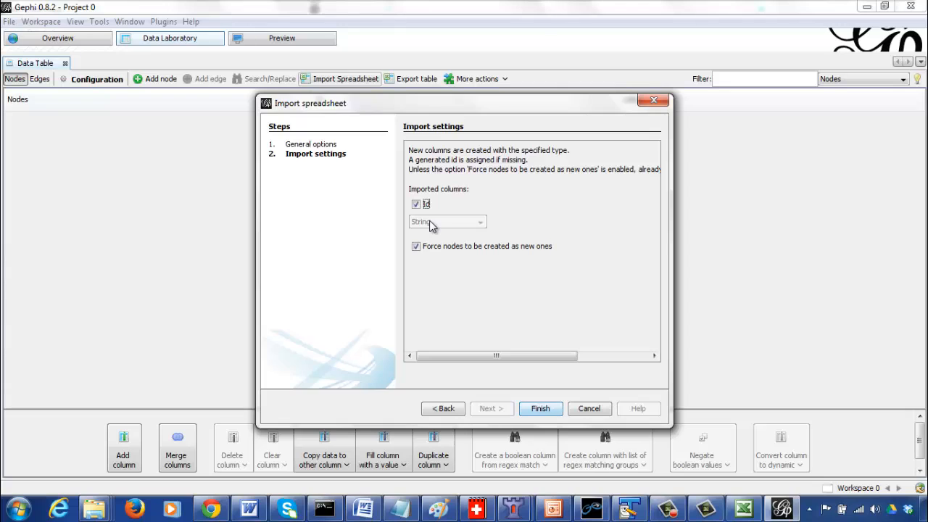
pyautogui.click(536, 408)
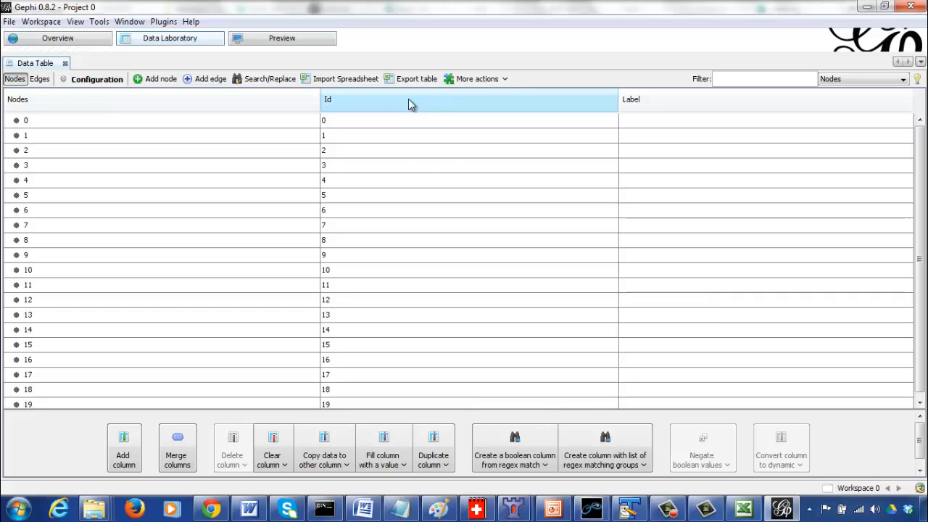
# - Show the edges table and import RandomNet-EdgeSet.csv as an edges table, with missing nodes created
pyautogui.click(38, 81)
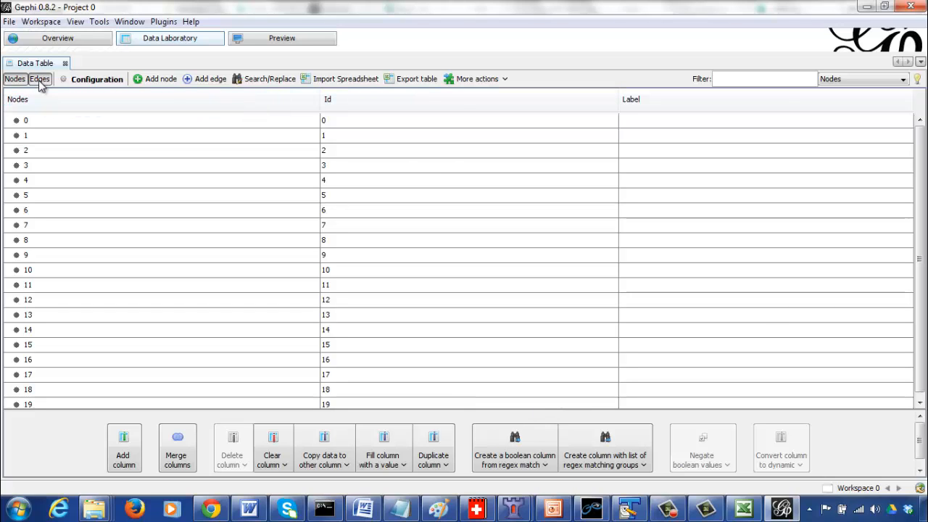
pyautogui.click(335, 80)
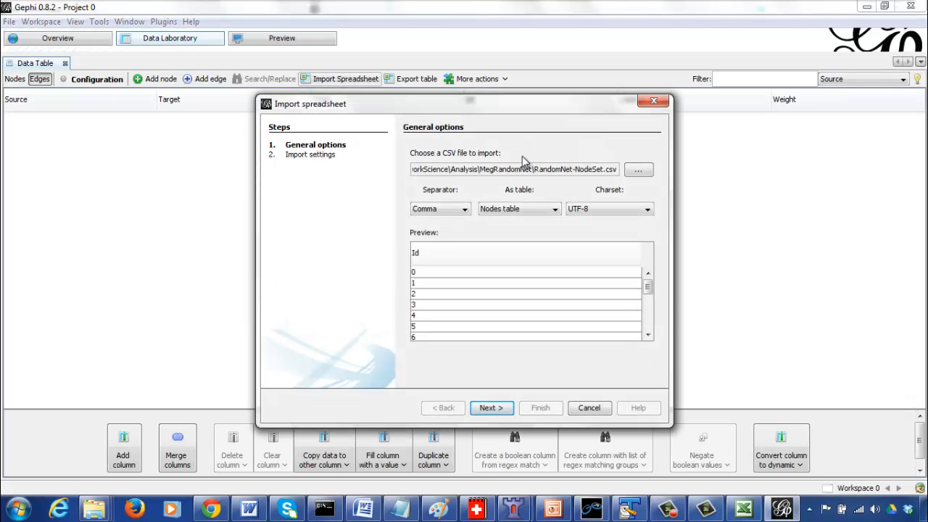
pyautogui.click(638, 169)
pyautogui.doubleClick(384, 206)
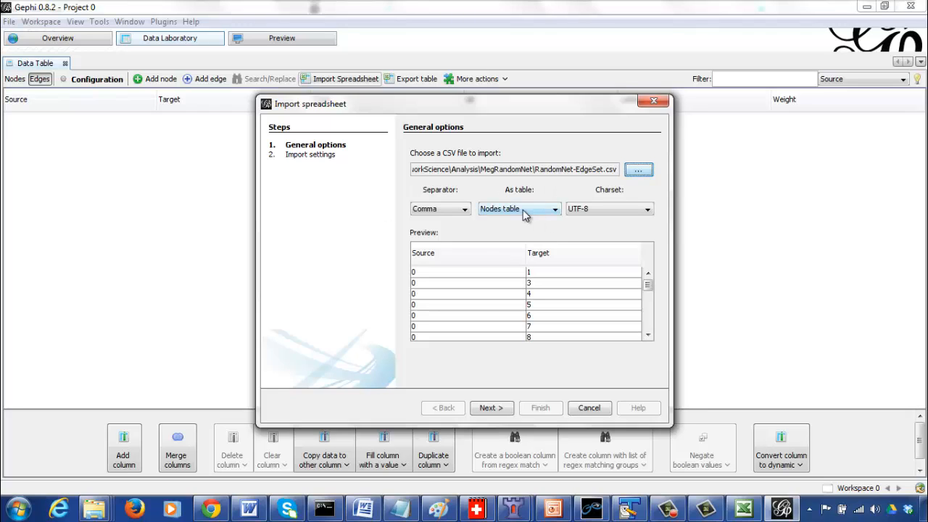
pyautogui.click(528, 215)
pyautogui.click(519, 233)
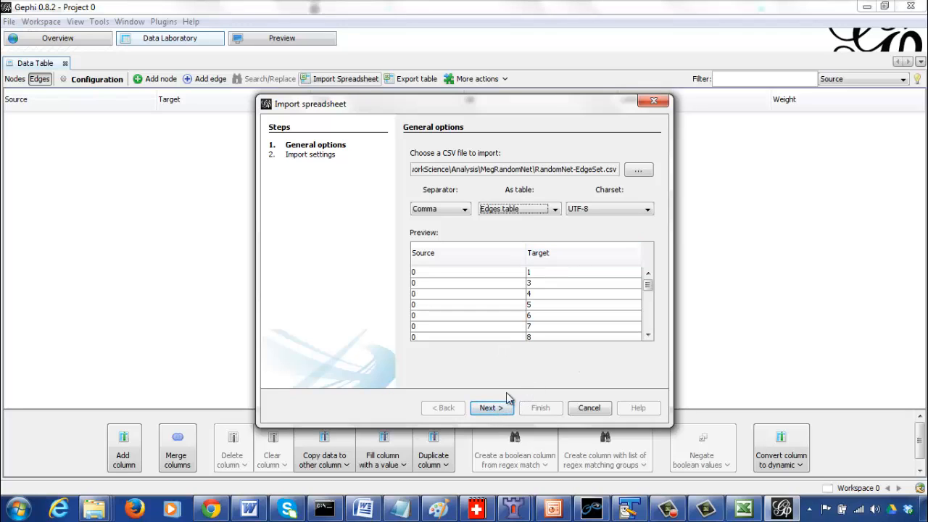
pyautogui.click(494, 411)
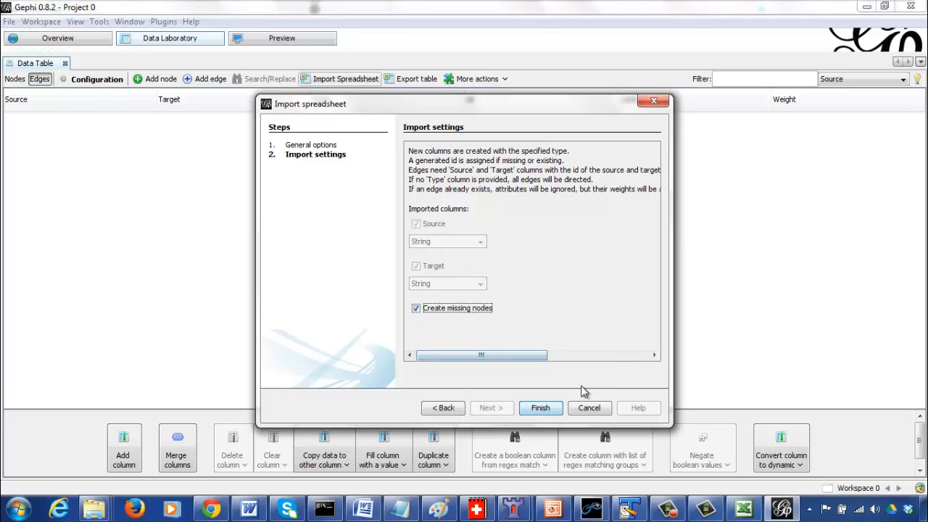
pyautogui.click(541, 409)
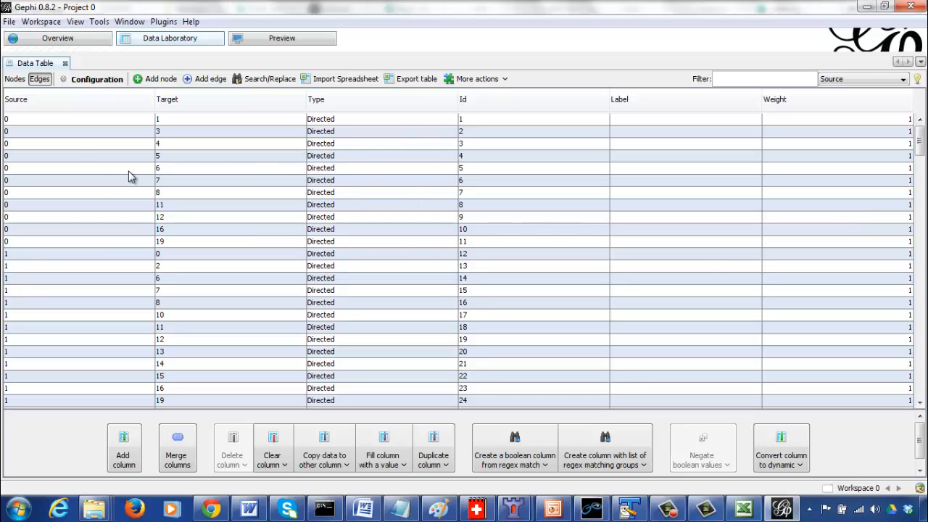
# - Show the imported network in the graph overview, zoom in until it fills the canvas, and turn on node labels
pyautogui.click(70, 42)
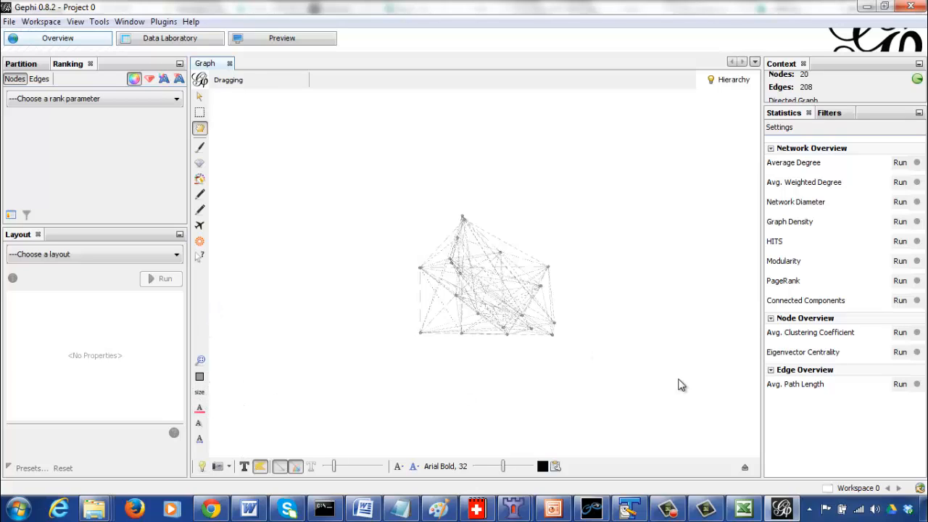
pyautogui.click(745, 470)
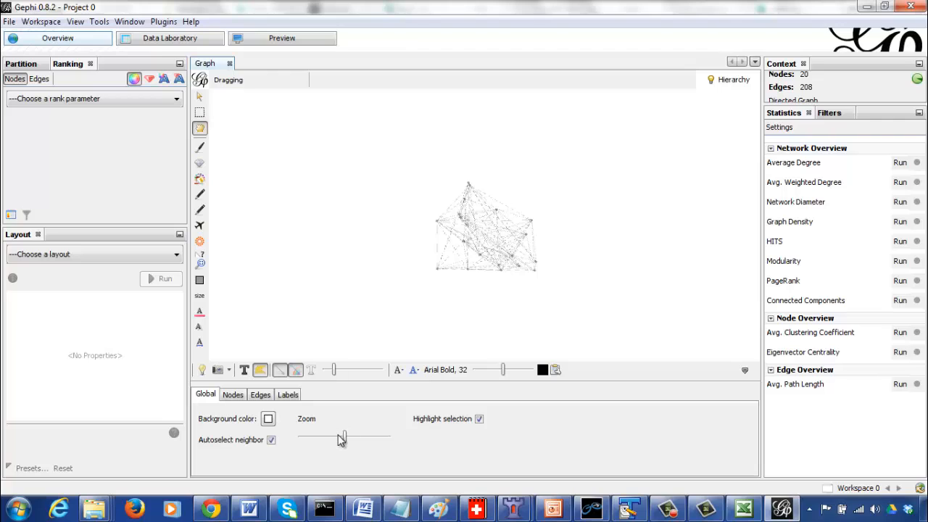
pyautogui.moveTo(341, 435); pyautogui.dragTo(316, 437)
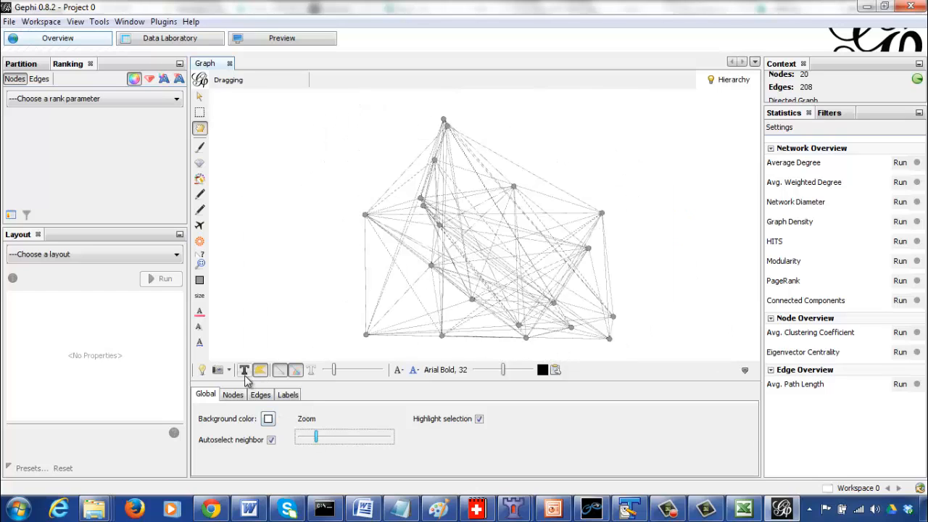
pyautogui.click(745, 371)
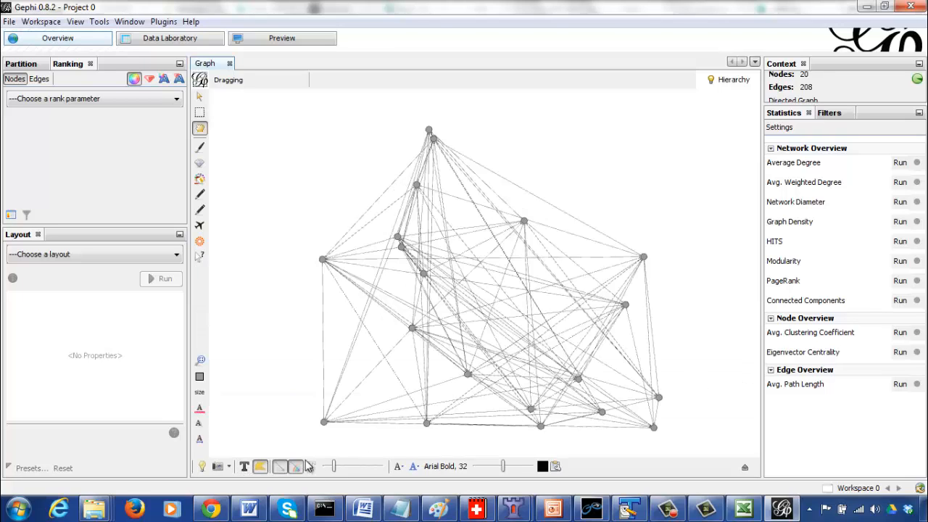
pyautogui.click(245, 467)
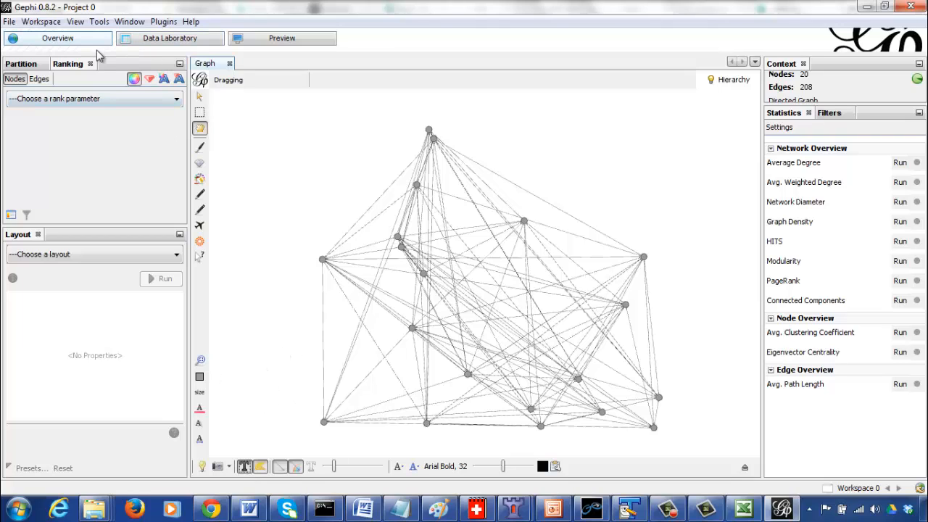
# - Compare the graph with the edges and nodes tables in the Data Laboratory, checking the Label columns
pyautogui.click(159, 41)
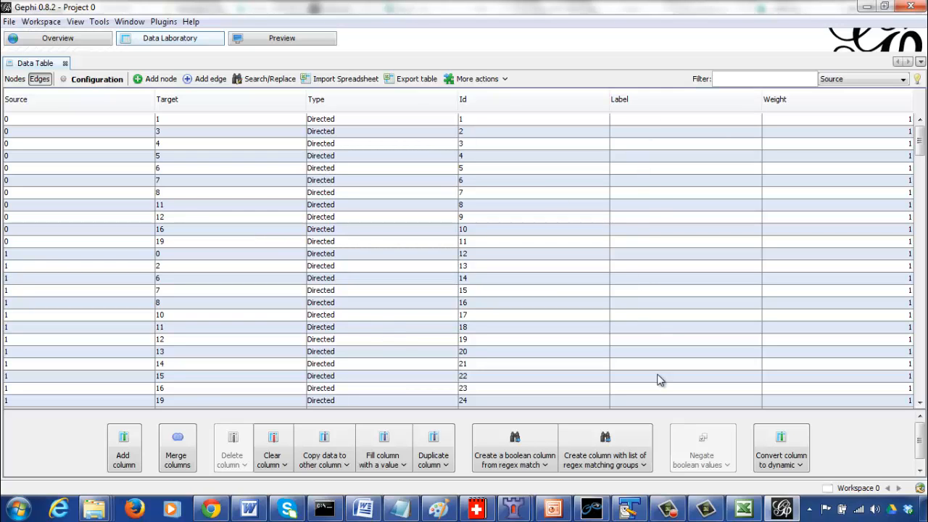
pyautogui.click(68, 39)
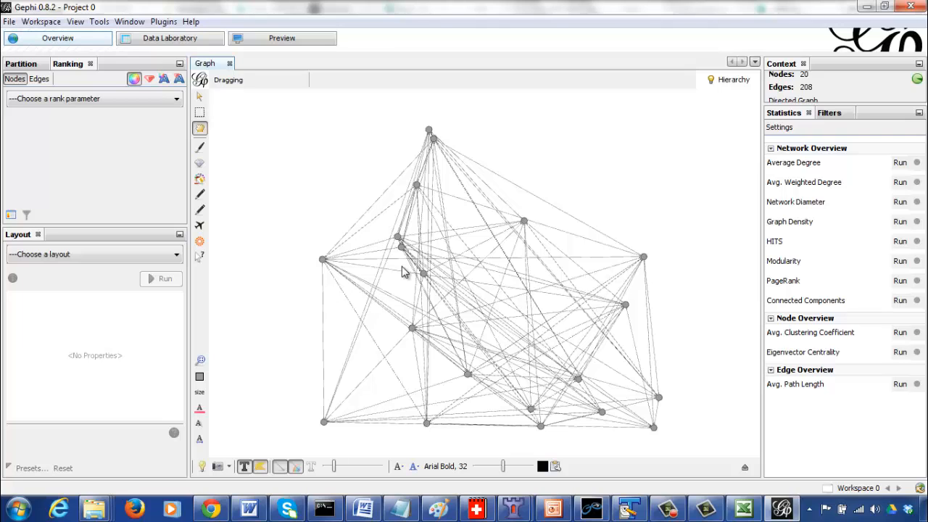
pyautogui.click(175, 42)
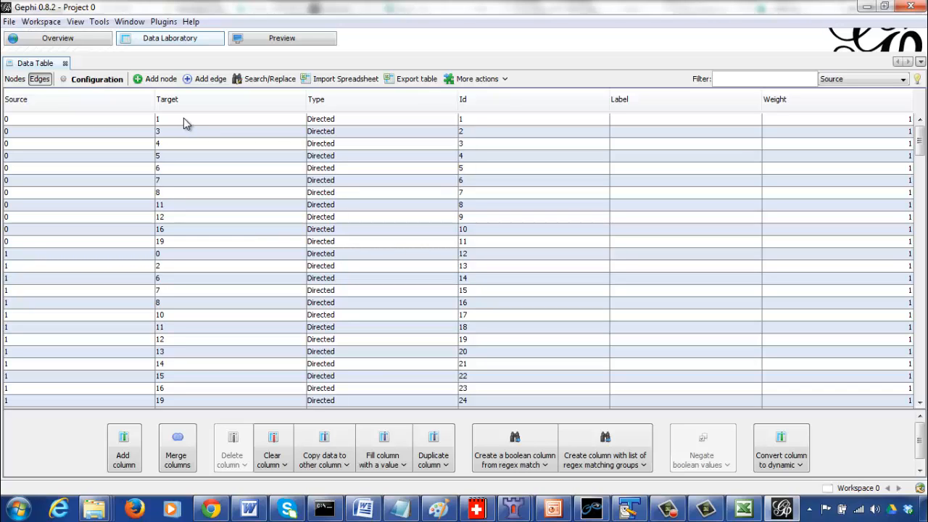
pyautogui.click(16, 79)
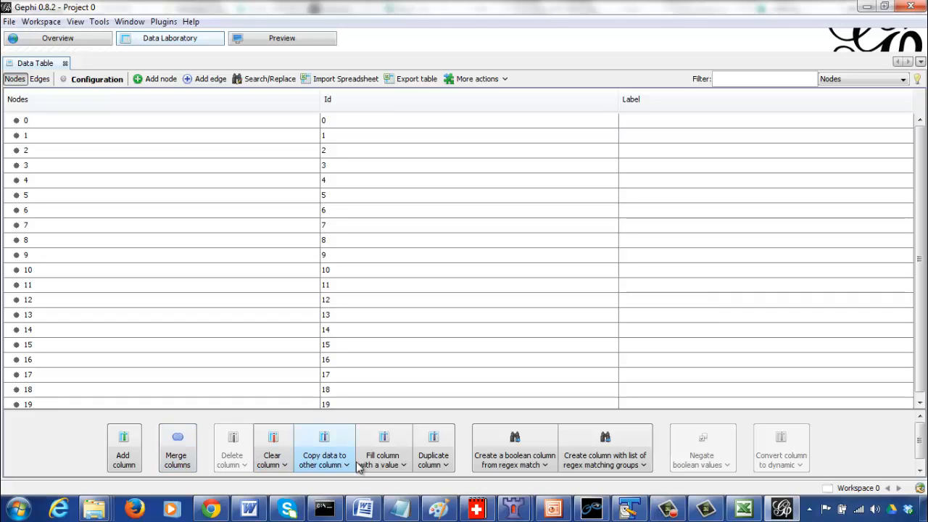
pyautogui.click(40, 79)
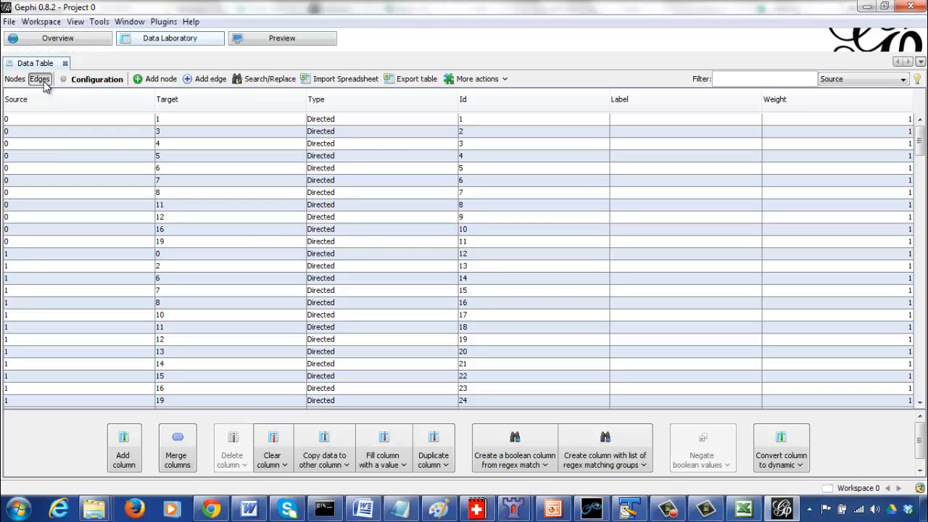
# - Show the nodes table and restore the Gephi window to its smaller size
pyautogui.click(14, 79)
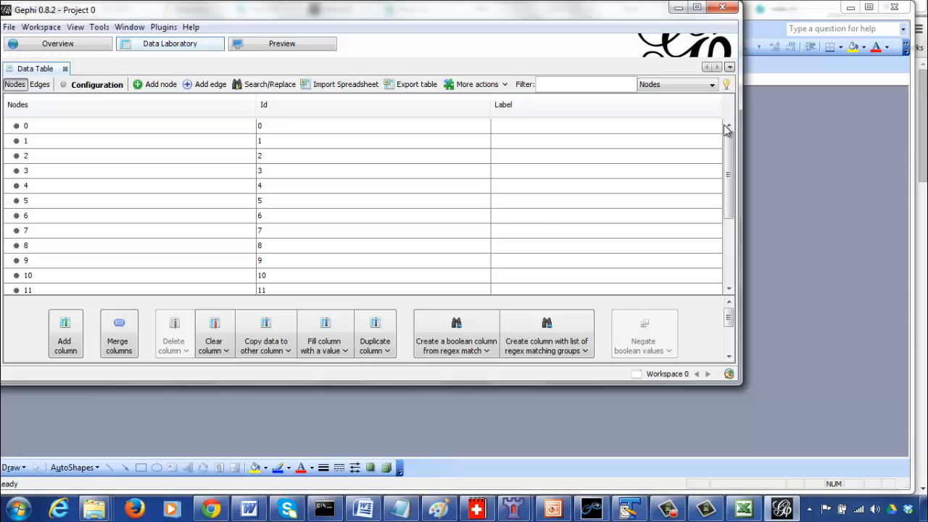
pyautogui.click(887, 7)
pyautogui.click(265, 339)
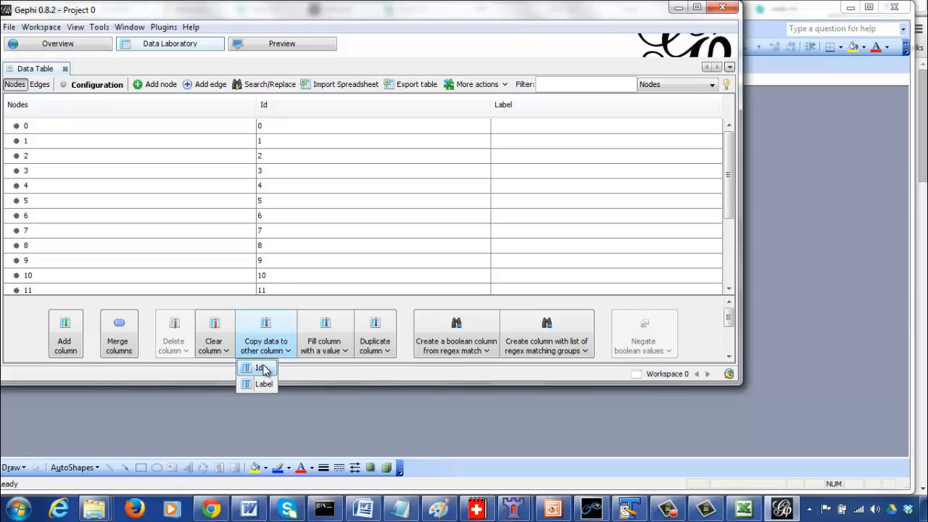
pyautogui.click(261, 368)
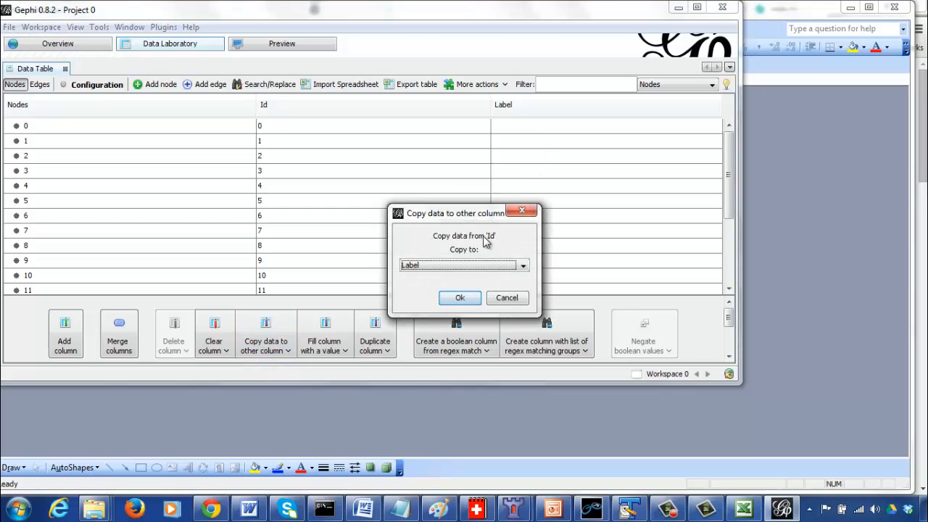
pyautogui.click(520, 302)
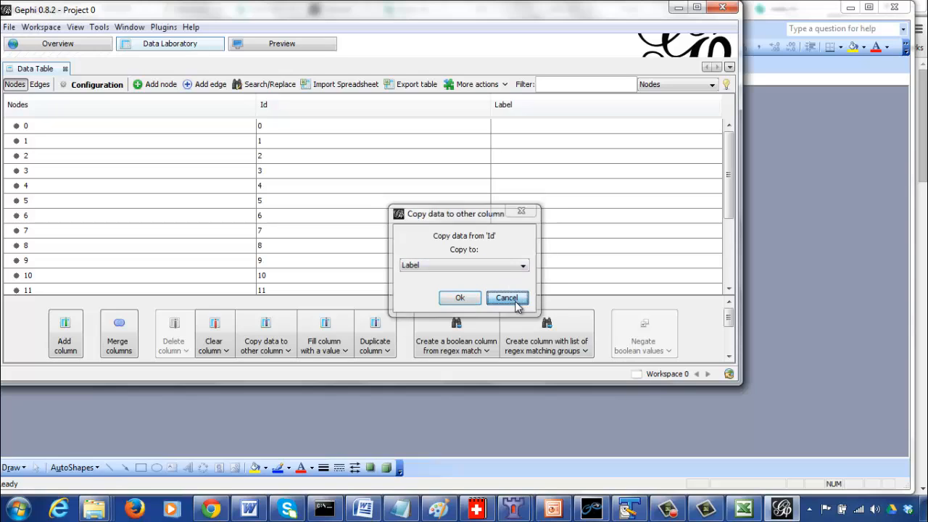
# - Copy the data of the nodes table's Id column into the Label column
pyautogui.click(265, 349)
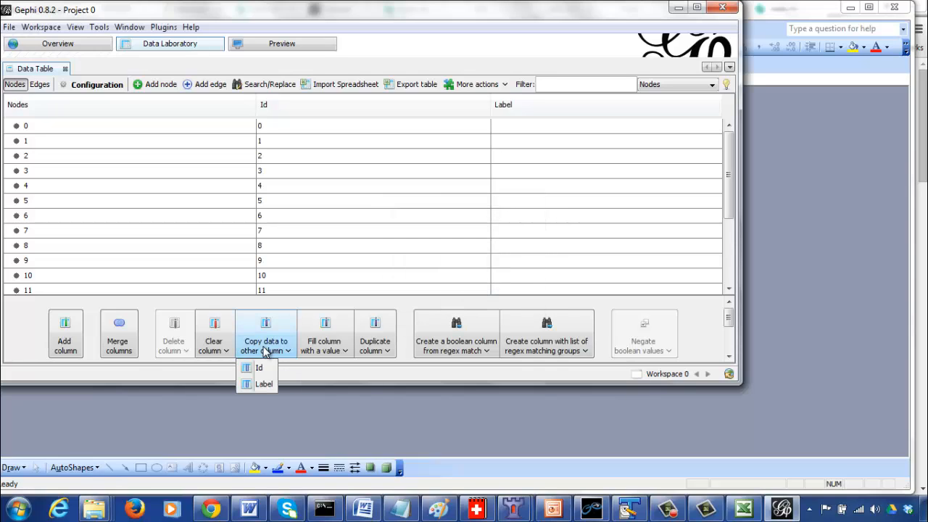
pyautogui.click(259, 368)
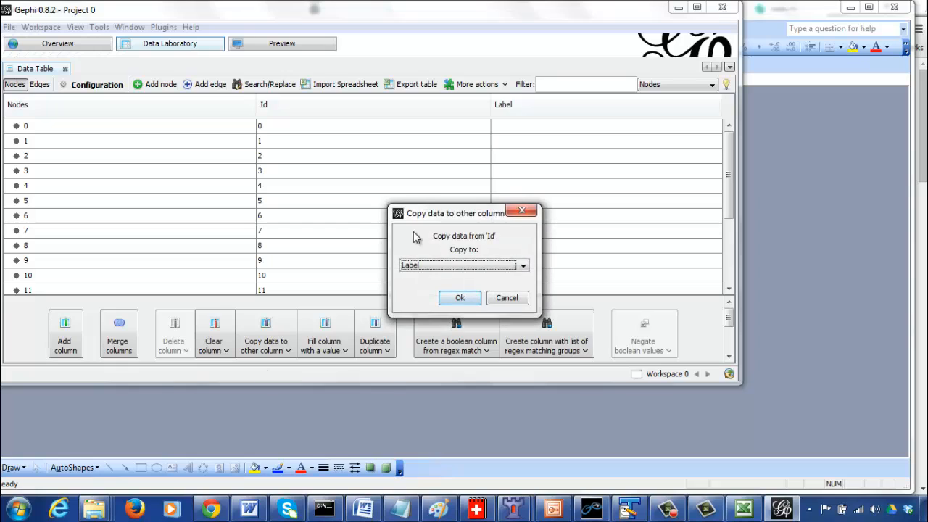
pyautogui.click(490, 268)
pyautogui.click(483, 277)
pyautogui.click(468, 303)
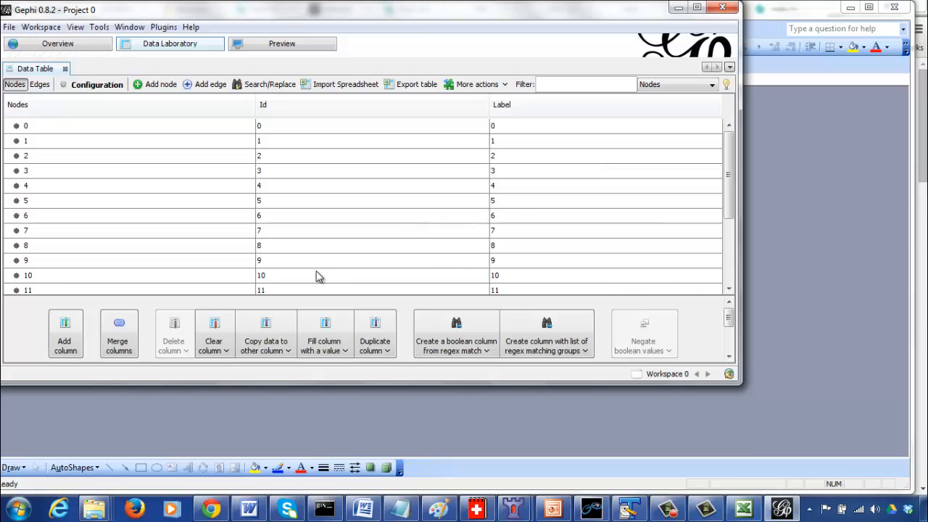
# - Return to the graph overview in a maximized window, run the Average Degree statistic, and close its report
pyautogui.click(66, 43)
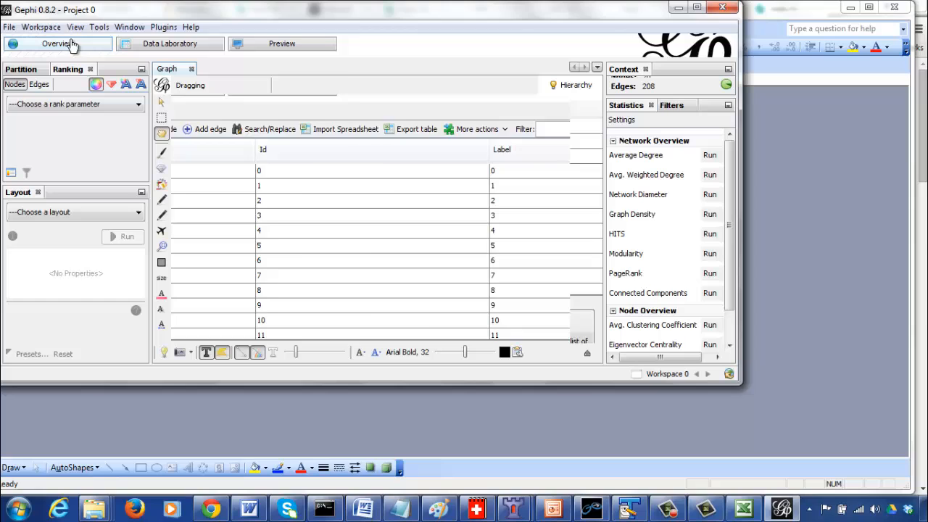
pyautogui.click(695, 8)
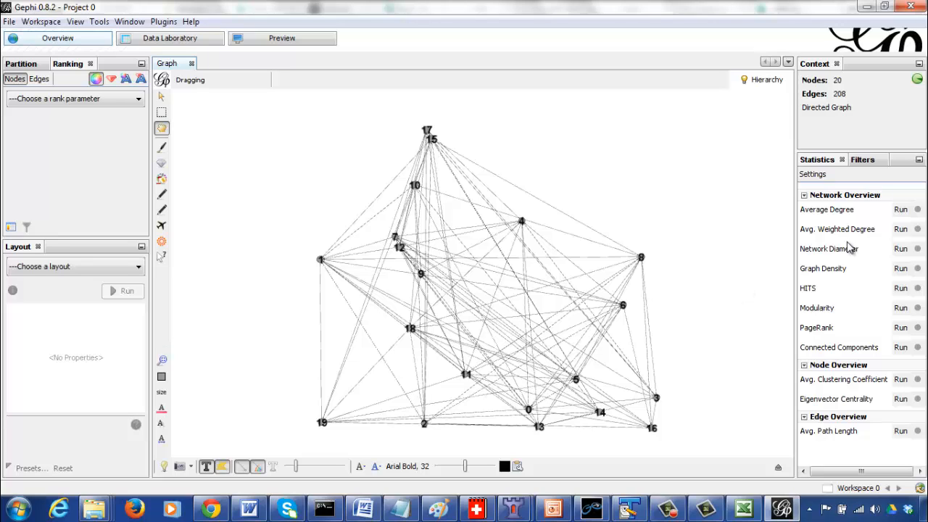
pyautogui.click(901, 210)
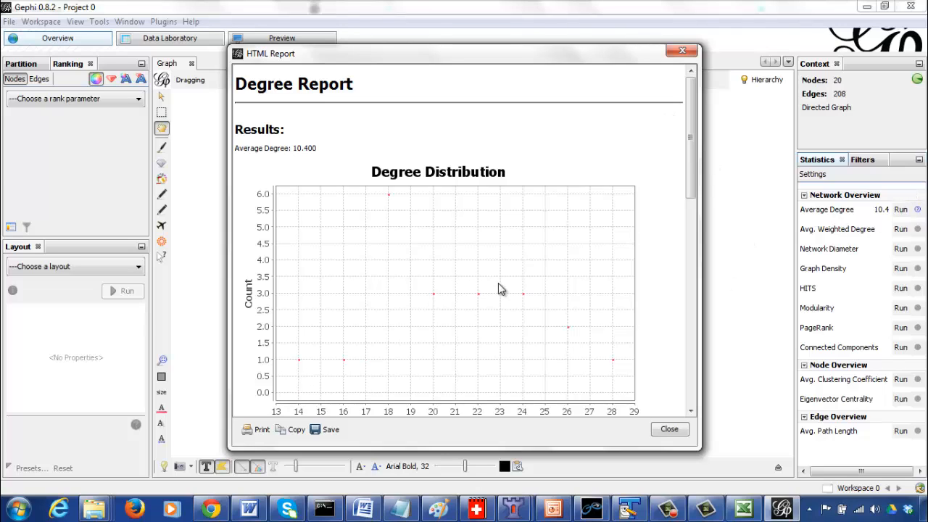
pyautogui.click(683, 54)
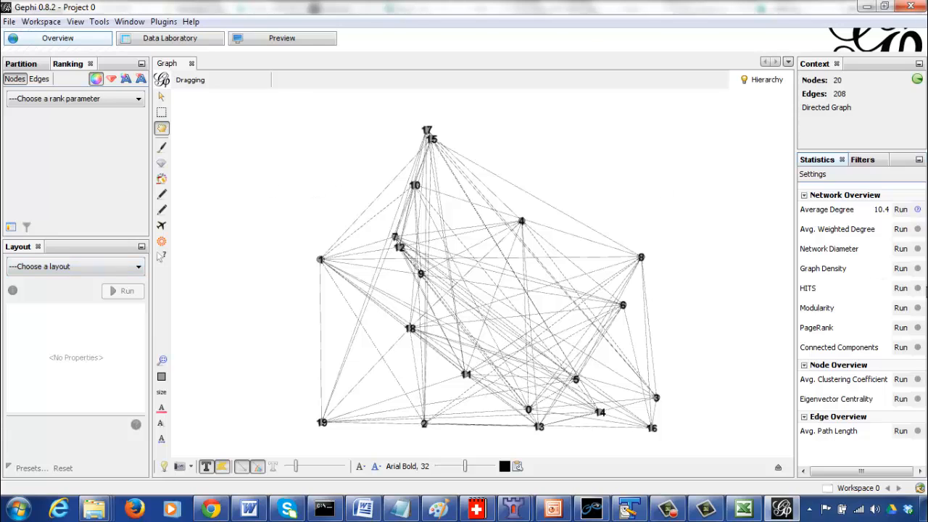
# - Run the HITS statistic as directed with epsilon 1.0E-4, review the hubs and authority distributions, and close the report
pyautogui.click(901, 289)
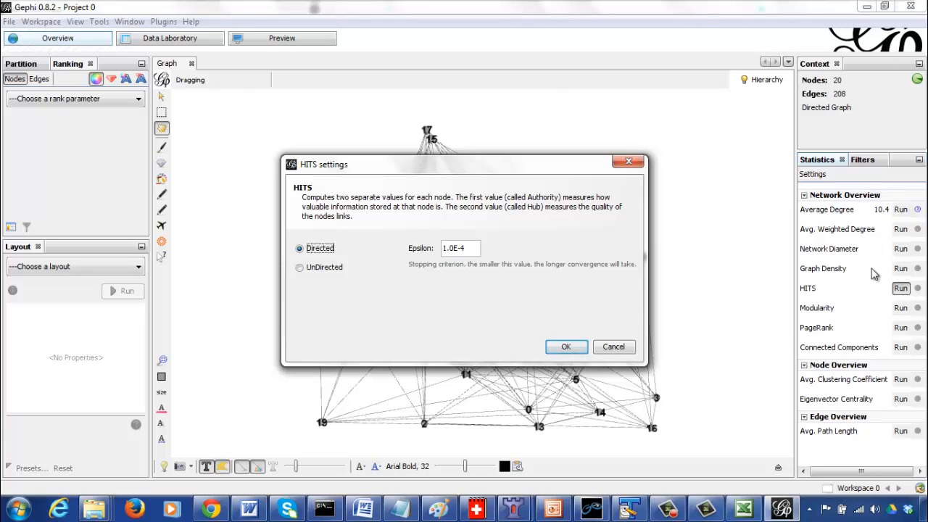
pyautogui.click(570, 348)
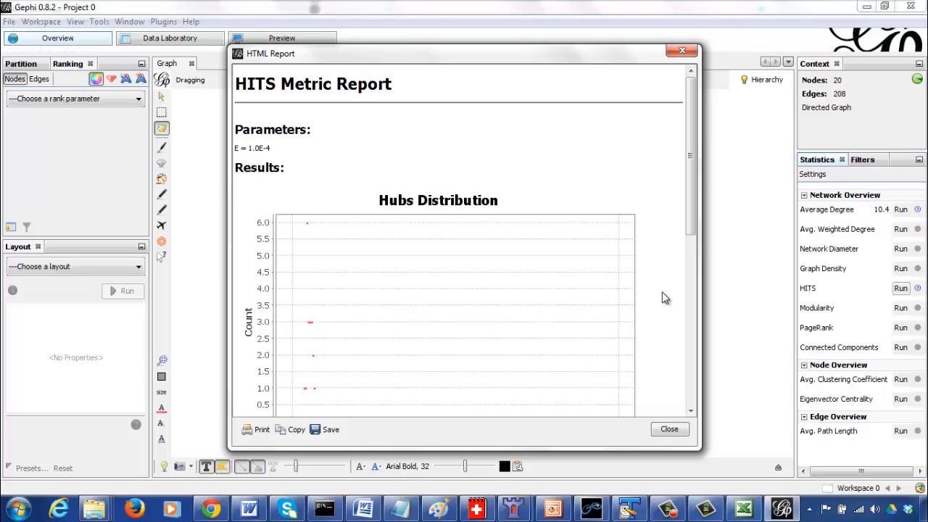
pyautogui.moveTo(690, 218); pyautogui.dragTo(694, 266)
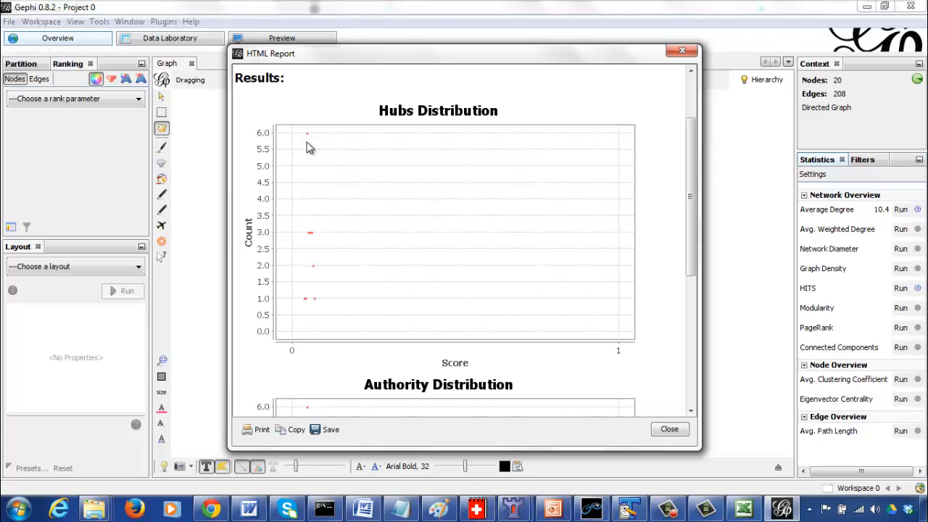
pyautogui.click(695, 370)
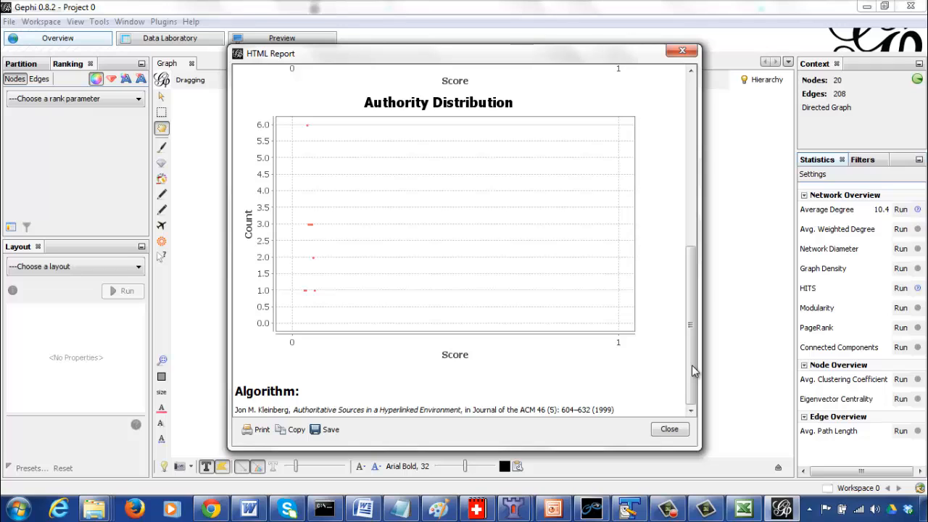
pyautogui.click(682, 50)
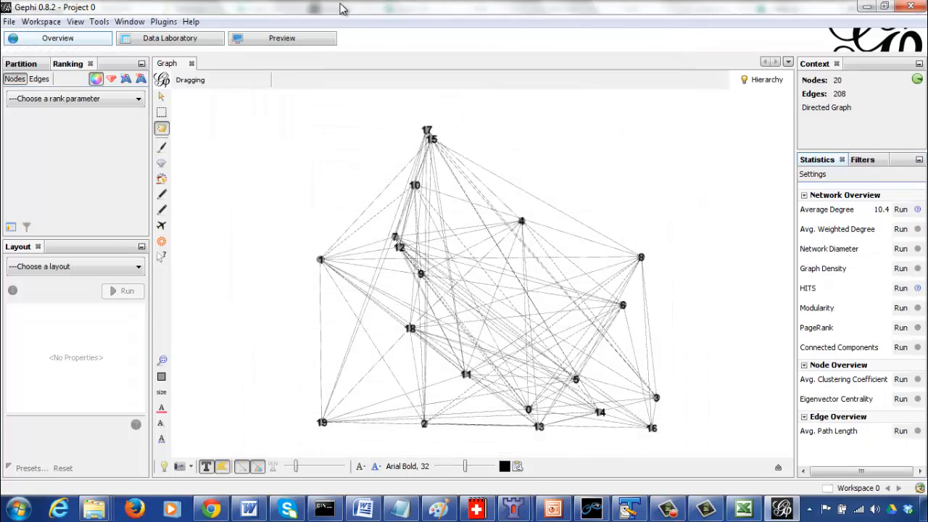
# - Examine the degree, authority and hub values for all nodes in the Data Laboratory's nodes table
pyautogui.click(181, 41)
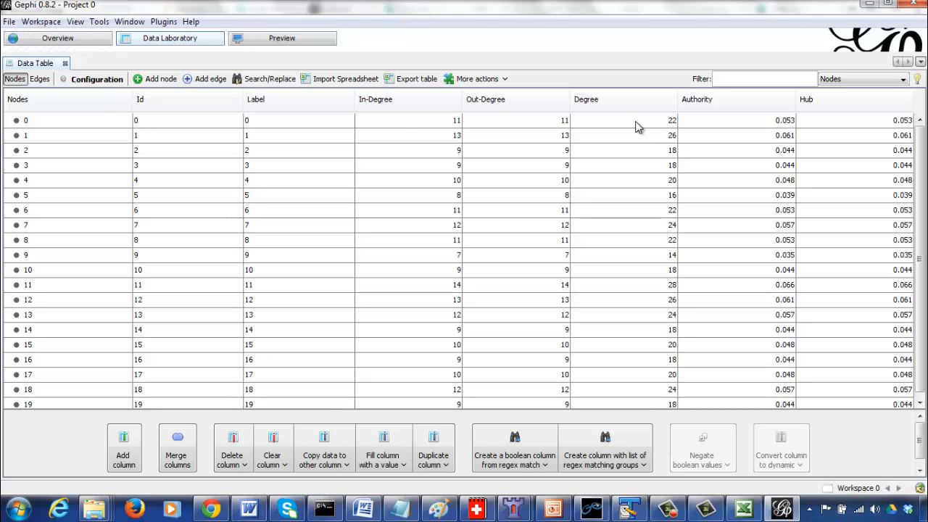
pyautogui.click(386, 123)
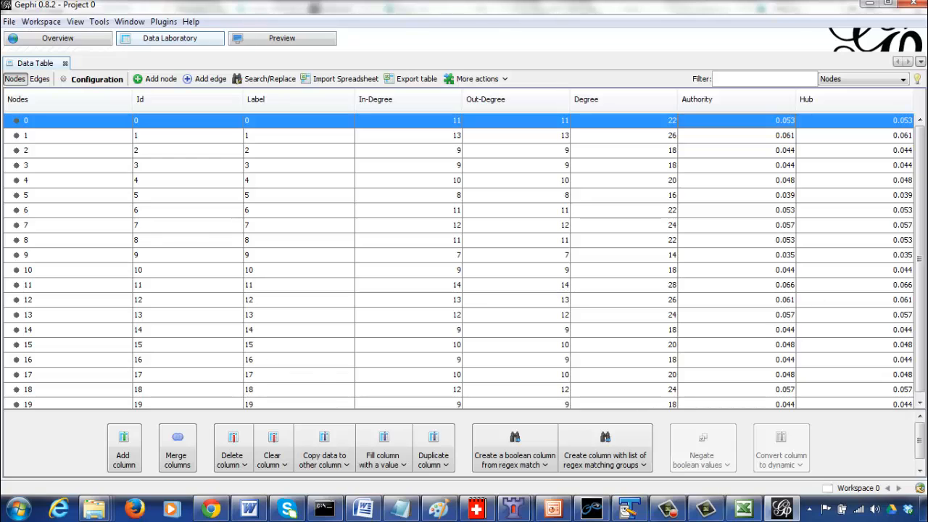
pyautogui.click(921, 401)
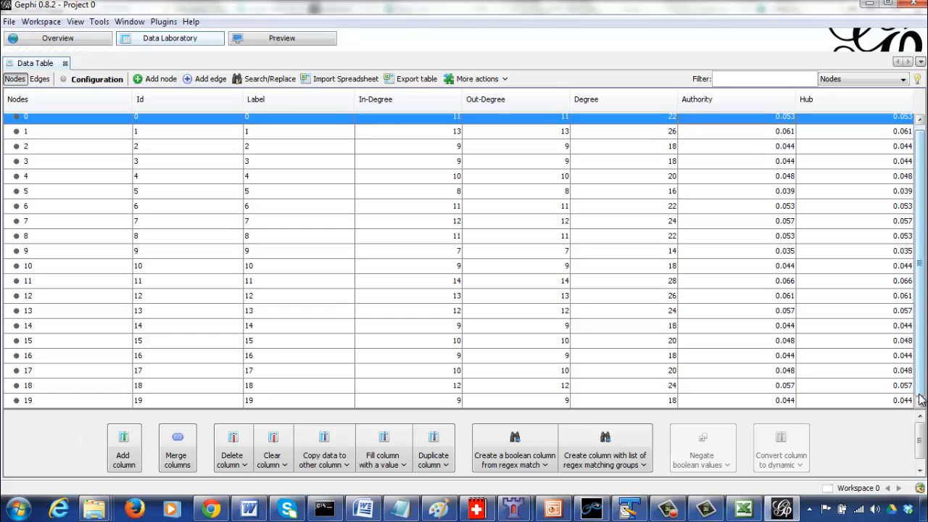
pyautogui.moveTo(921, 392); pyautogui.dragTo(921, 357)
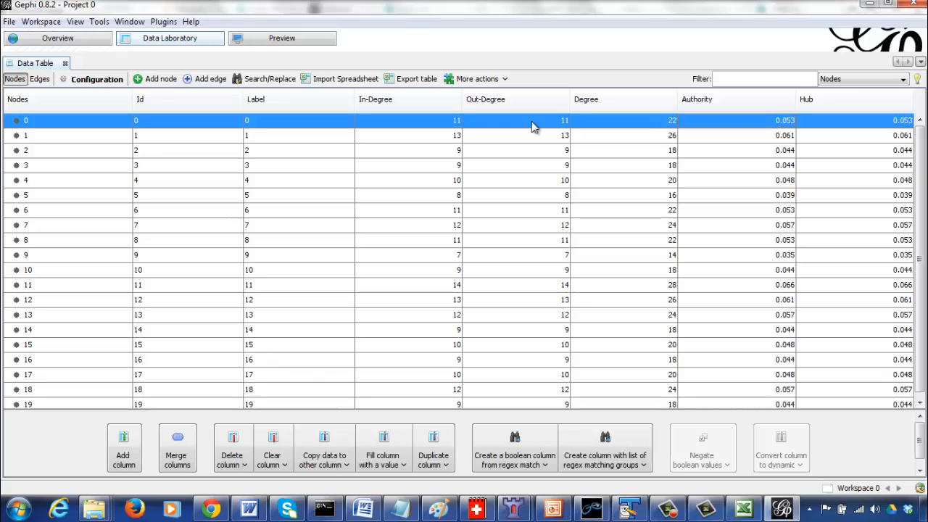
# - Sort the nodes table by Degree in ascending and descending order, and finally by Out-Degree ascending
pyautogui.click(625, 112)
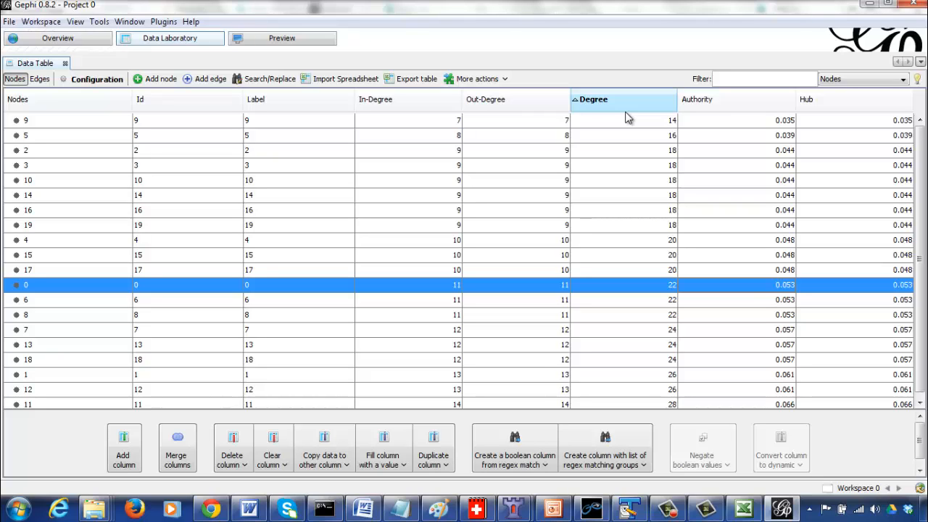
pyautogui.click(628, 101)
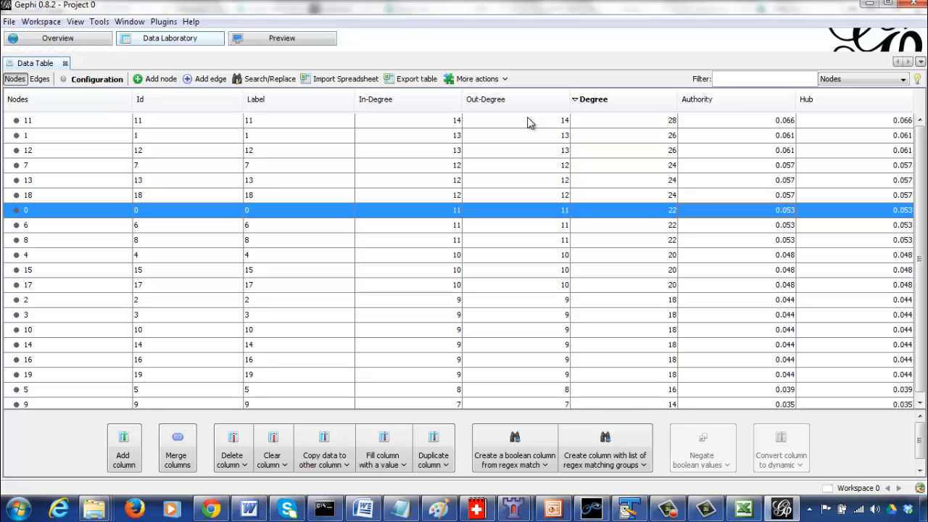
pyautogui.click(611, 101)
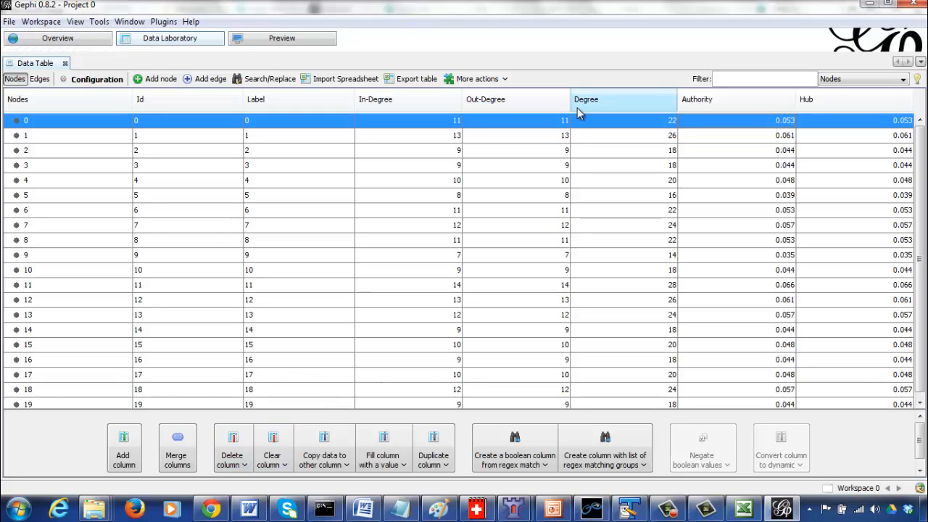
pyautogui.click(604, 103)
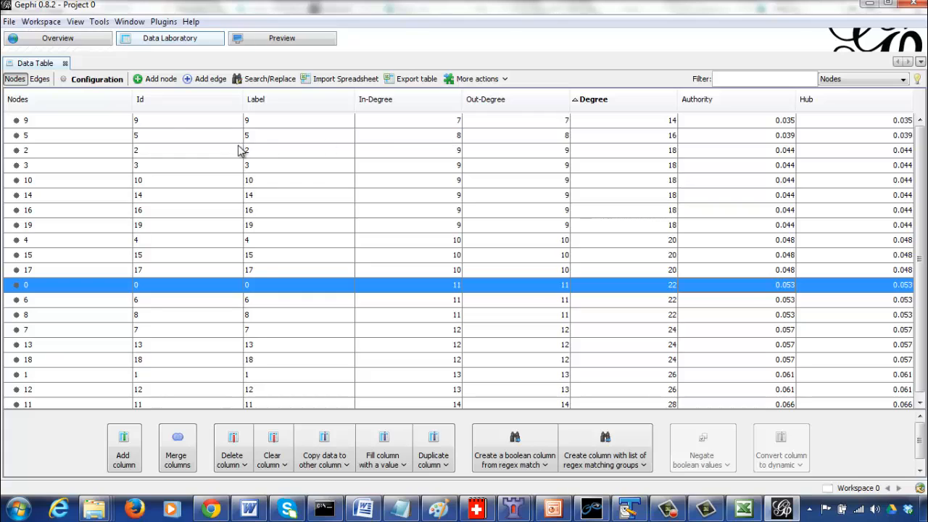
pyautogui.click(506, 104)
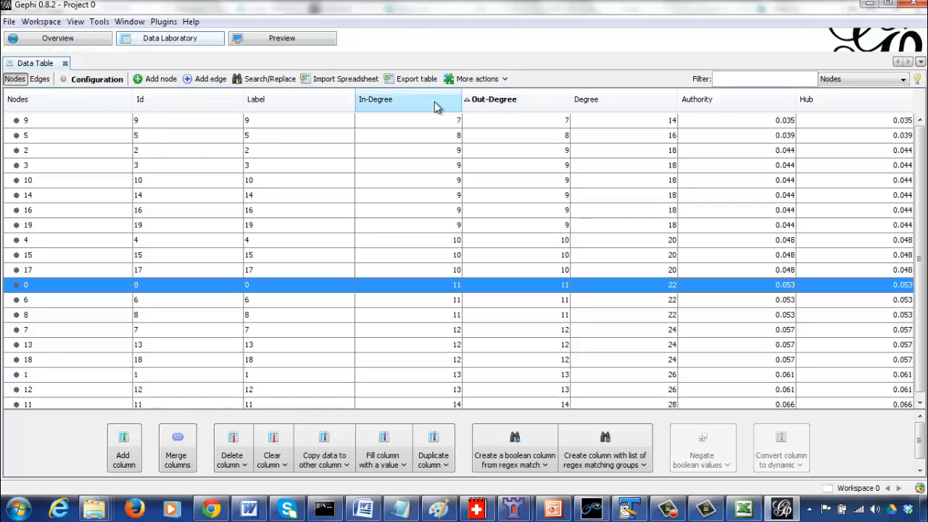
# - Sort the nodes table by Label, Id, Nodes and In-Degree in turn, and reopen the Data Laboratory to reset the row order
pyautogui.click(433, 101)
pyautogui.click(304, 109)
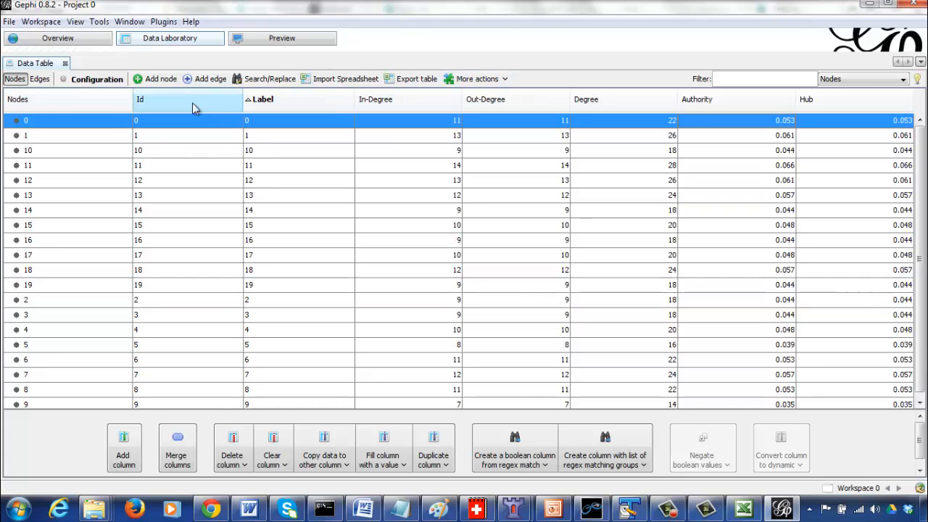
pyautogui.click(192, 103)
pyautogui.click(81, 105)
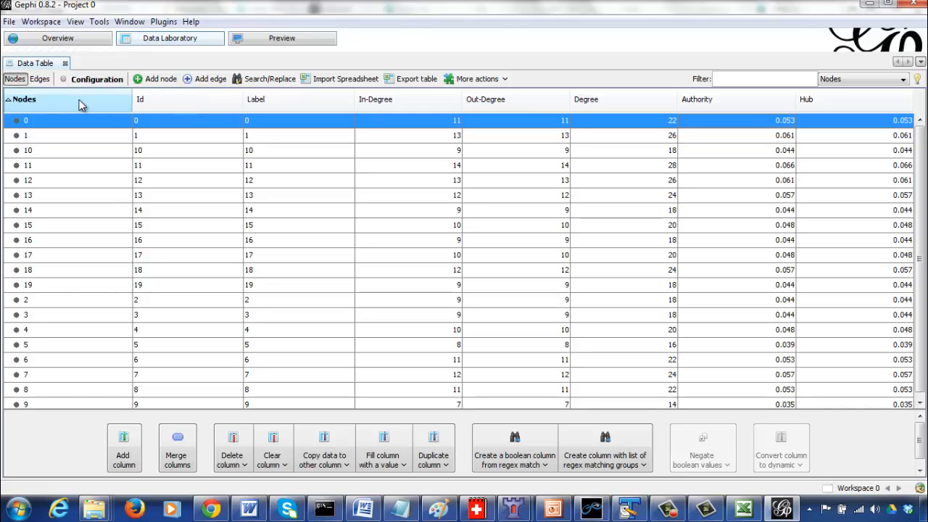
pyautogui.click(201, 104)
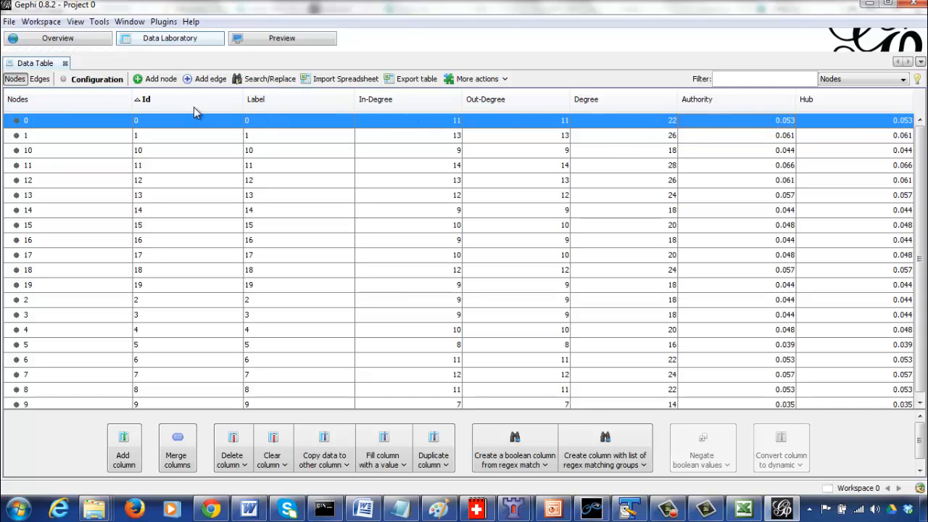
pyautogui.click(398, 101)
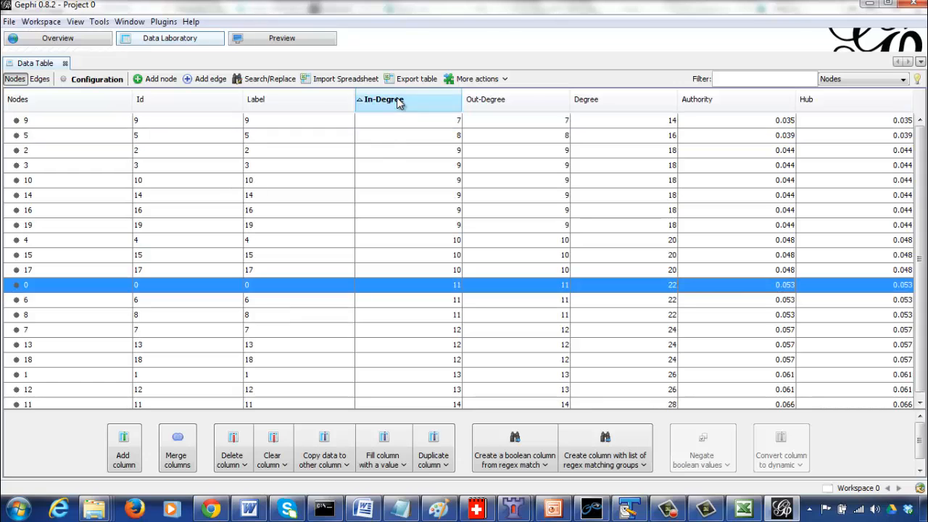
pyautogui.click(51, 43)
pyautogui.click(168, 39)
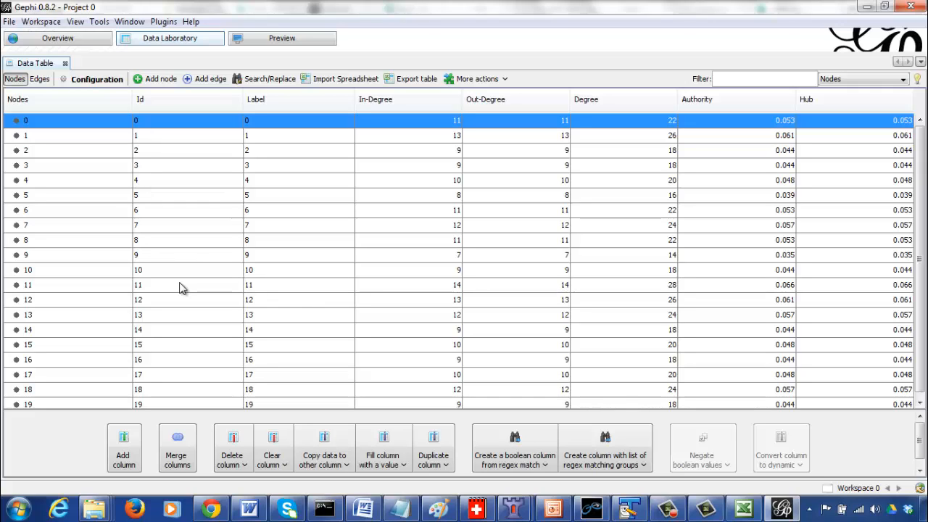
# - Rerun the HITS statistic from the graph overview as directed with epsilon 1.0E-4, and close its report
pyautogui.click(53, 43)
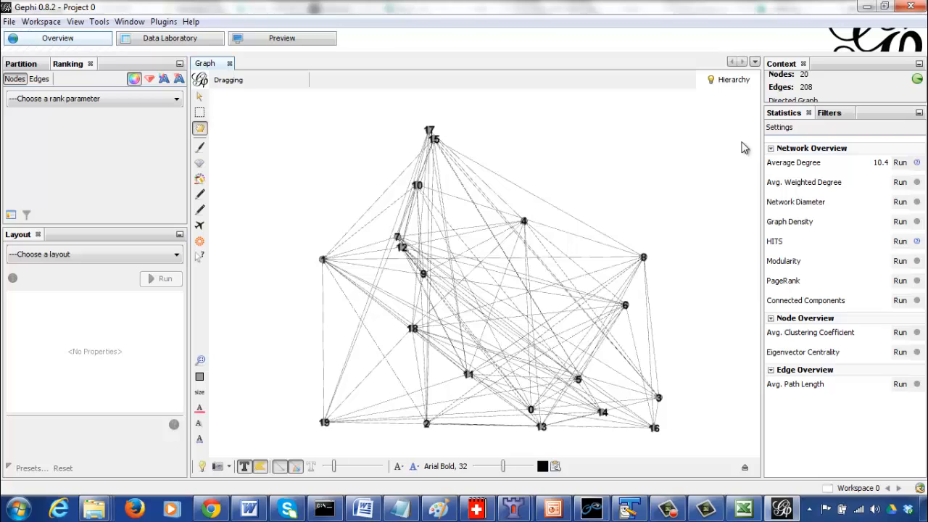
pyautogui.click(900, 242)
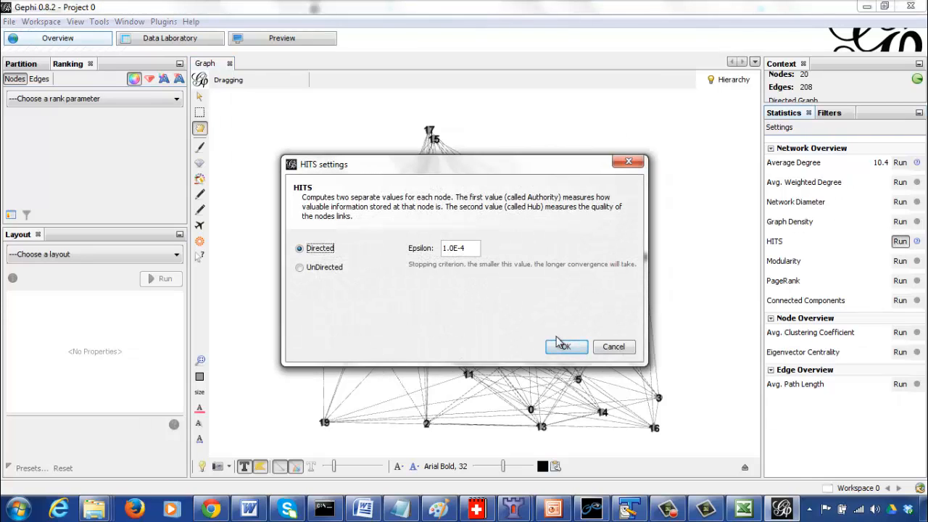
pyautogui.click(560, 346)
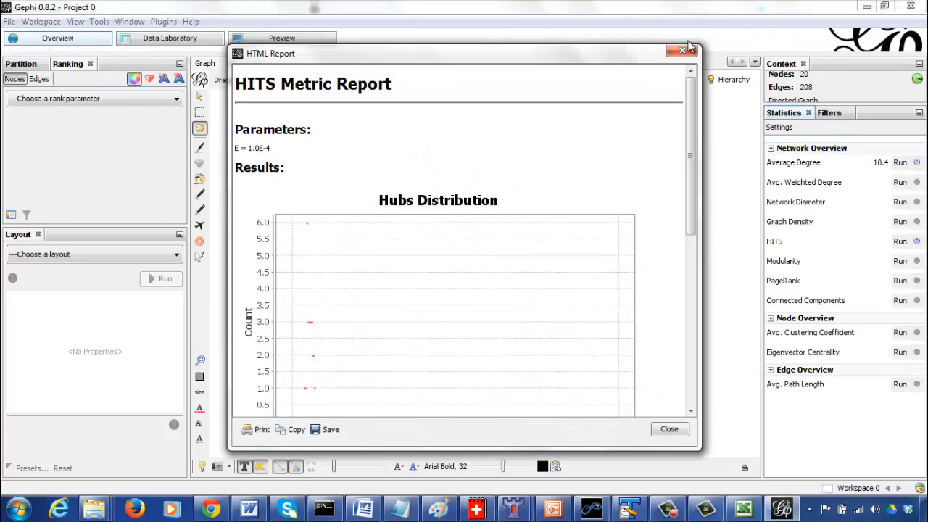
pyautogui.click(682, 49)
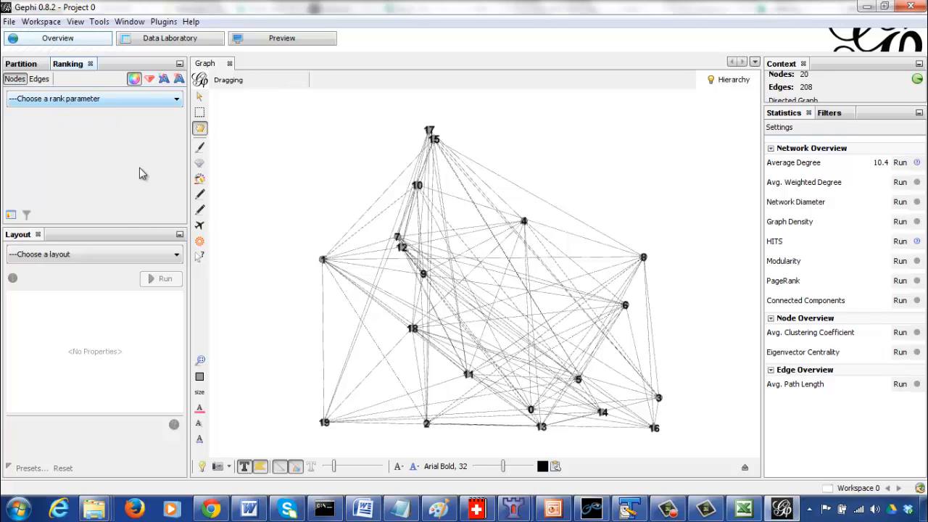
# - Run the ForceAtlas 2 layout on the graph with its default settings, and stop it once the nodes have clustered
pyautogui.click(116, 260)
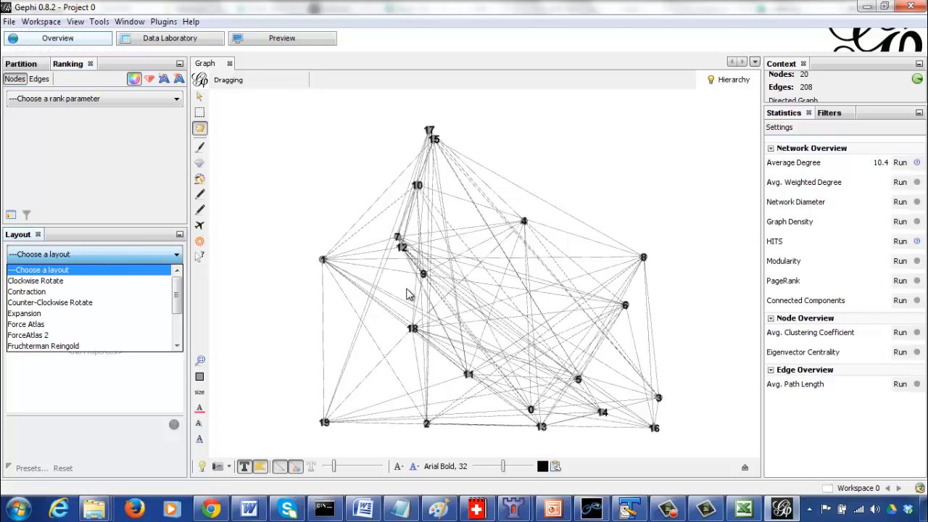
pyautogui.click(97, 335)
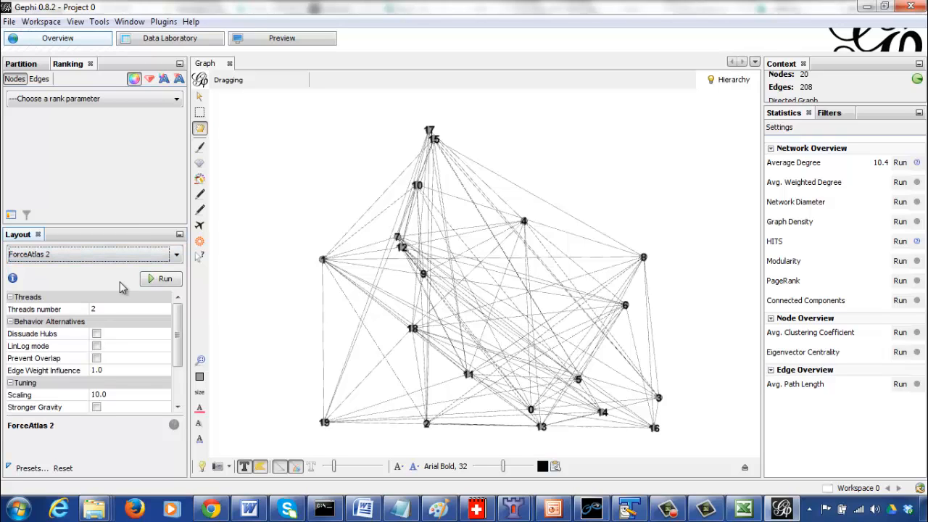
pyautogui.click(165, 281)
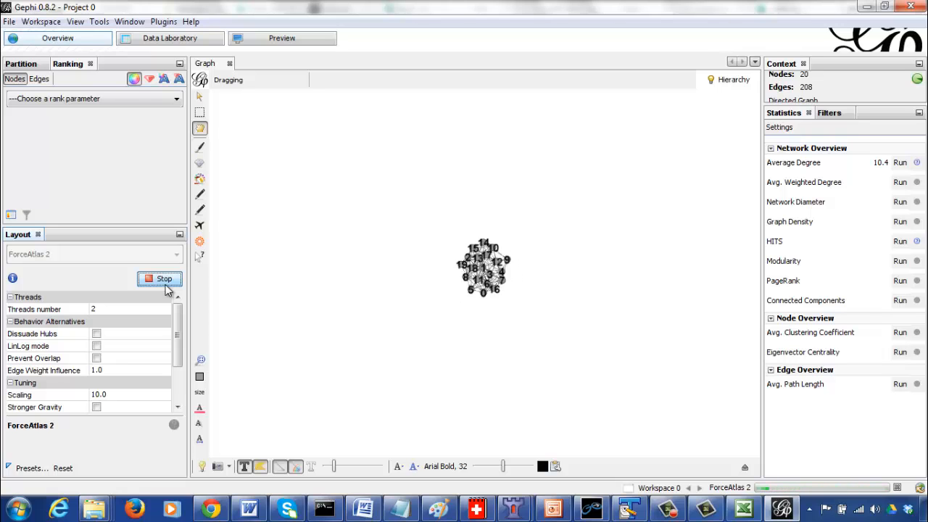
pyautogui.click(166, 287)
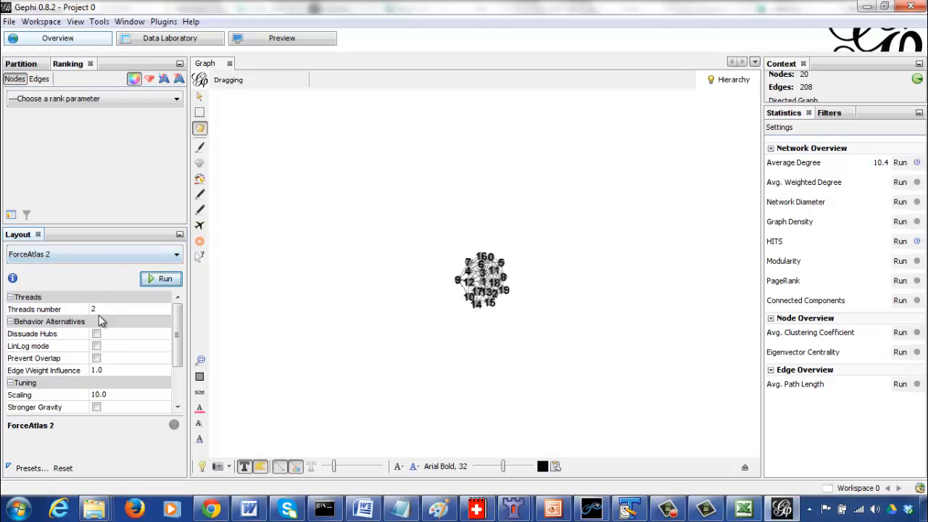
# - Run the Fruchterman Reingold layout with area 10000.0, gravity 10.0 and speed 1.0, and stop it once the nodes settle
pyautogui.click(100, 258)
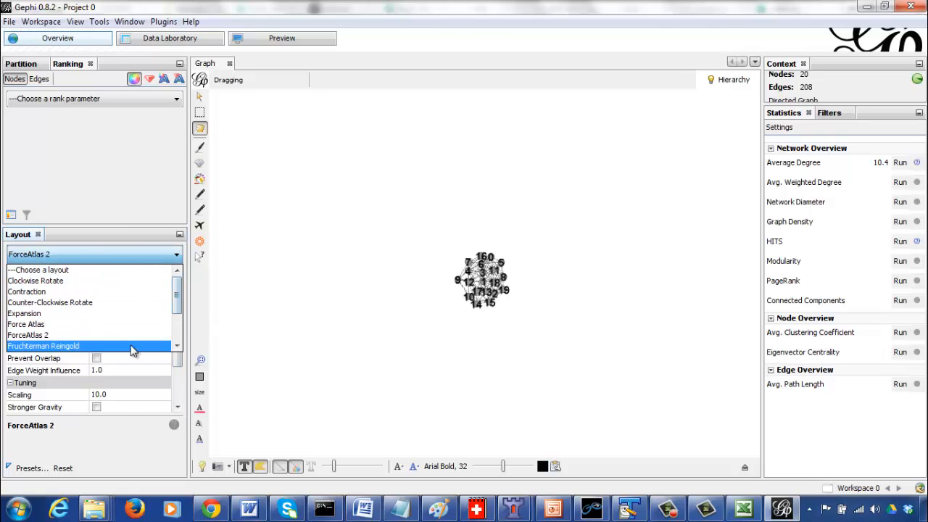
pyautogui.click(132, 347)
pyautogui.click(156, 280)
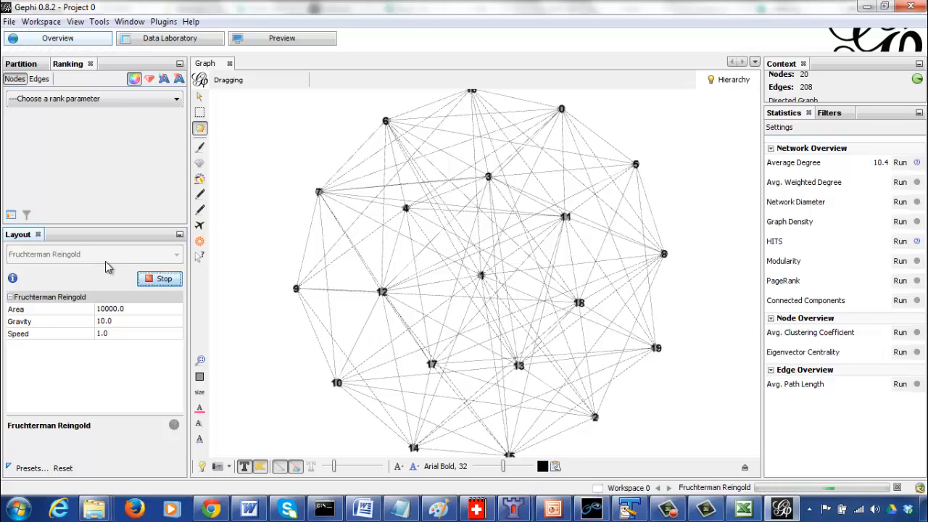
pyautogui.click(158, 282)
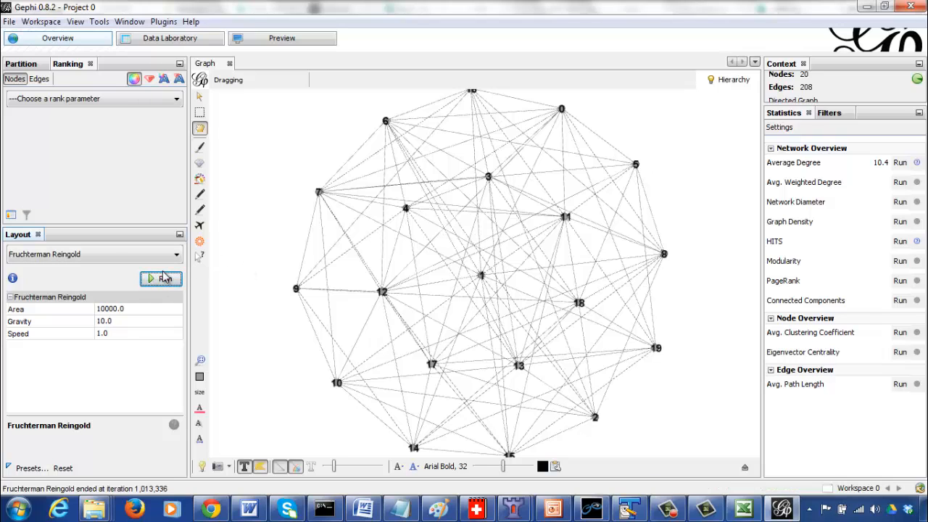
# - Look through the other available layout algorithms, keep Fruchterman Reingold, and briefly run it again
pyautogui.click(112, 259)
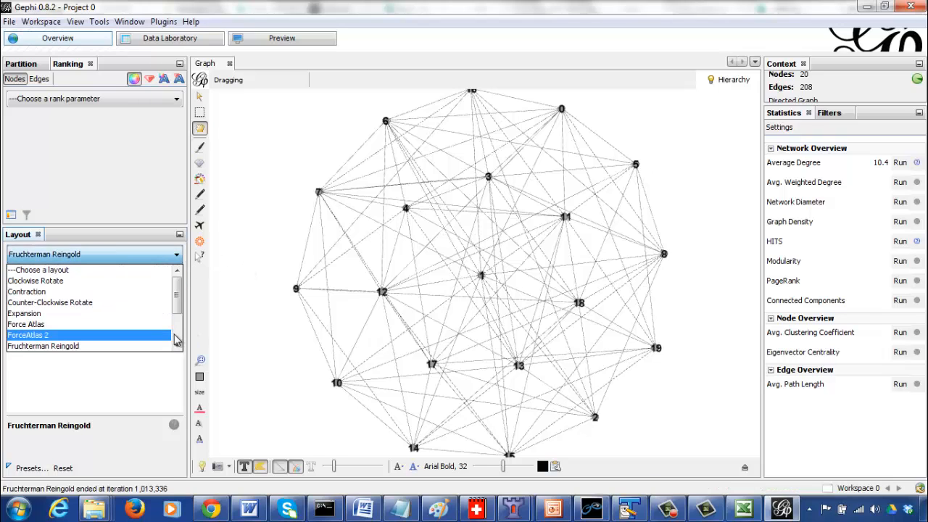
pyautogui.click(177, 341)
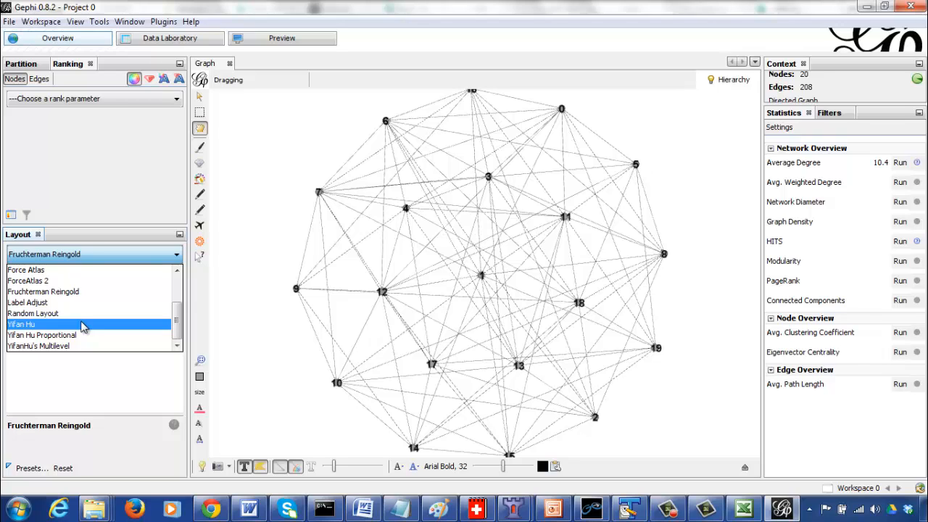
pyautogui.click(73, 291)
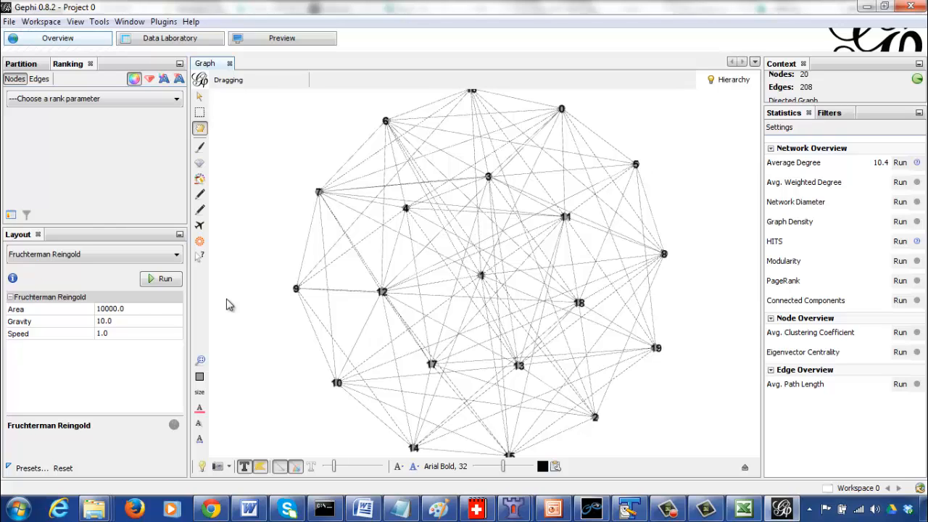
pyautogui.click(175, 284)
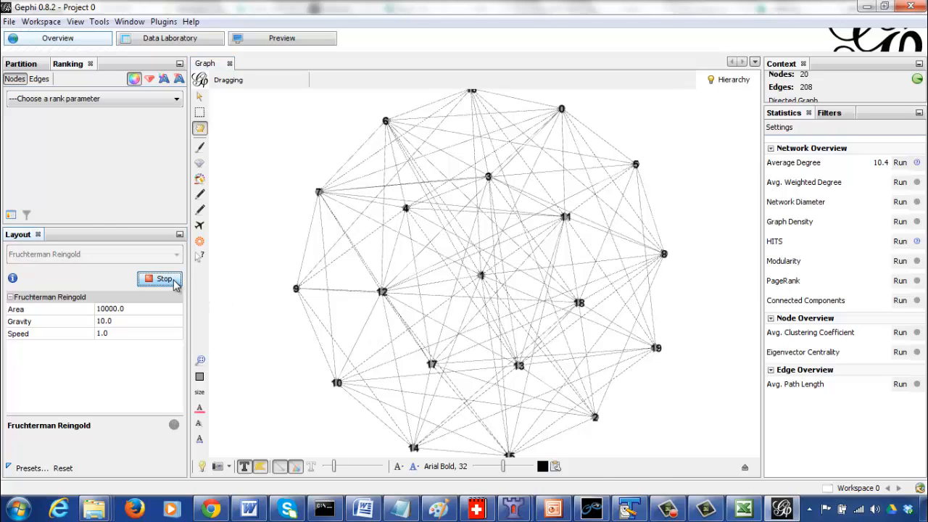
pyautogui.click(174, 283)
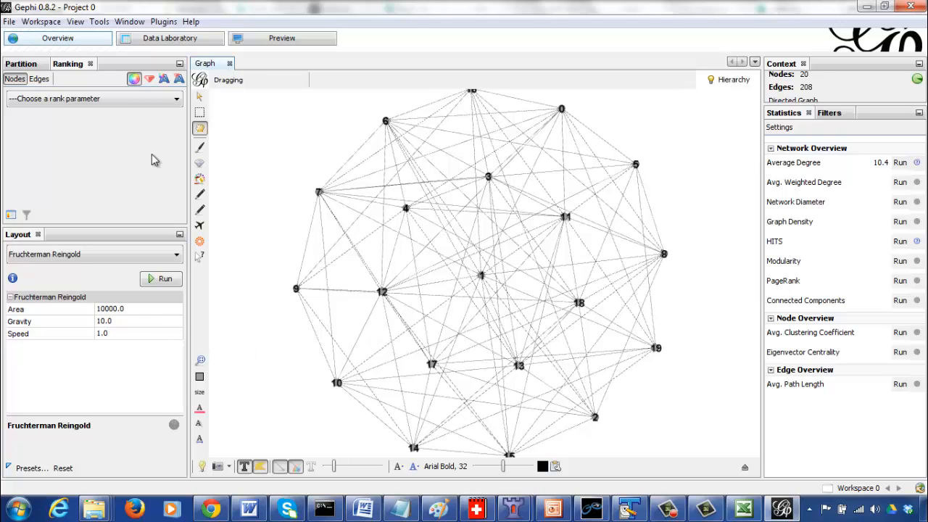
# - Rank the node sizes by Degree with a minimum size of 7 and a maximum size of 74, and apply it
pyautogui.click(71, 99)
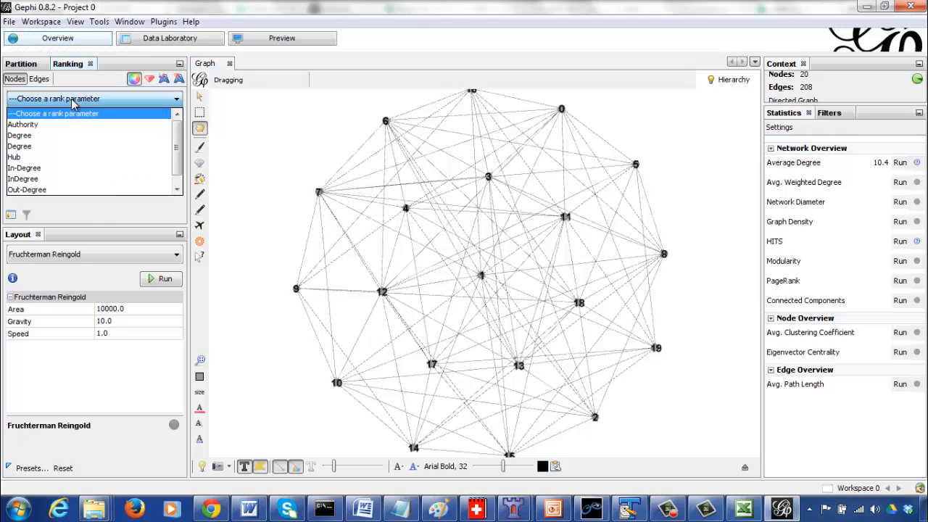
pyautogui.click(268, 149)
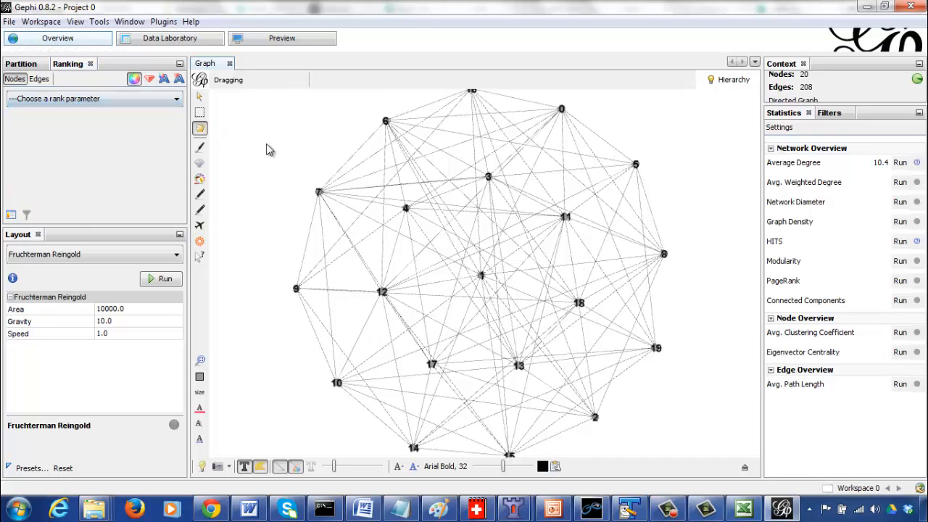
pyautogui.click(151, 81)
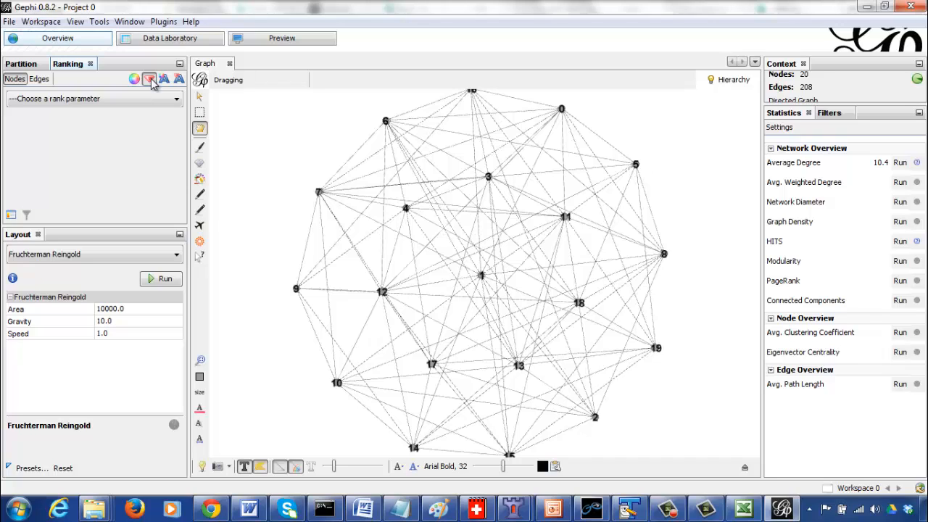
pyautogui.click(153, 100)
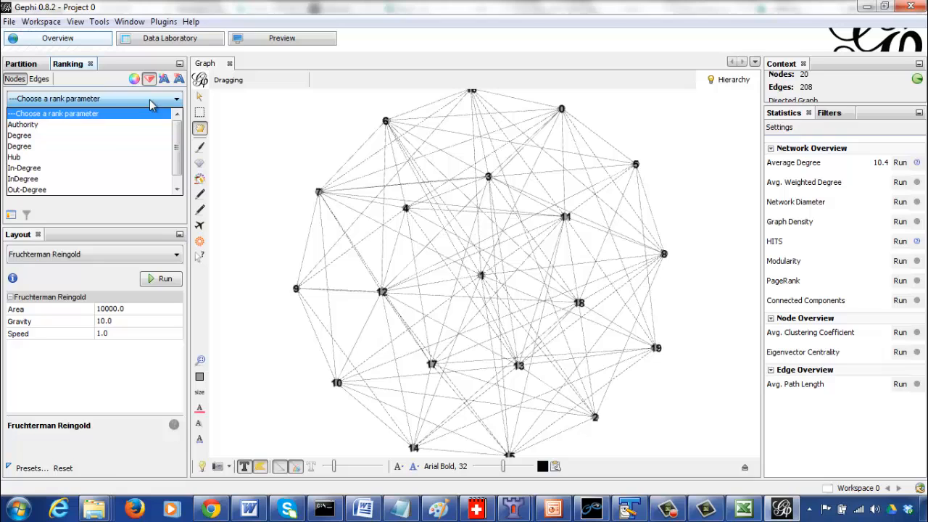
pyautogui.click(114, 135)
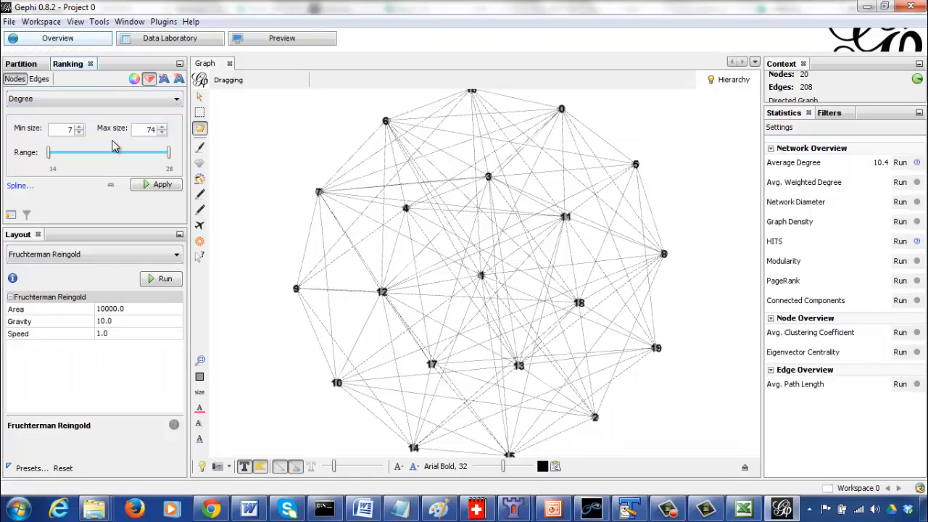
pyautogui.click(162, 187)
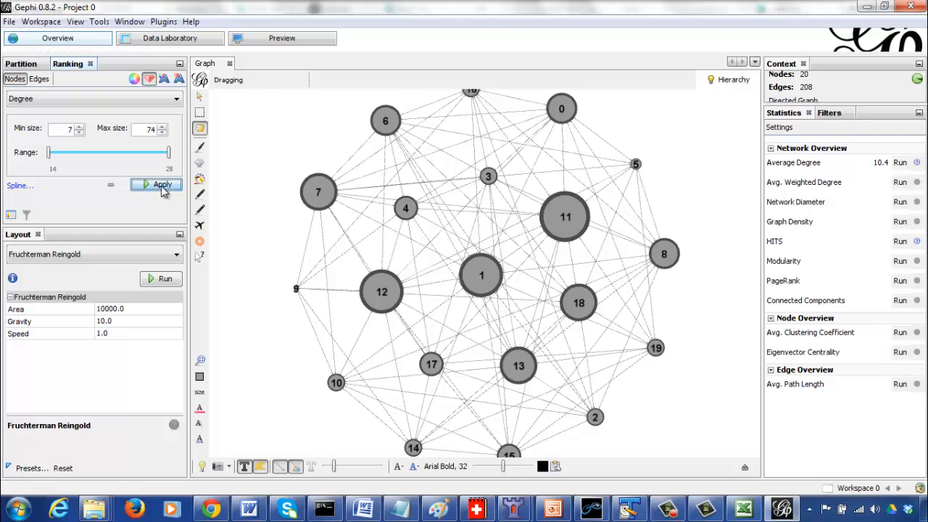
# - Render the degree-sized network in the Preview view and compare it with the overview graph
pyautogui.click(284, 40)
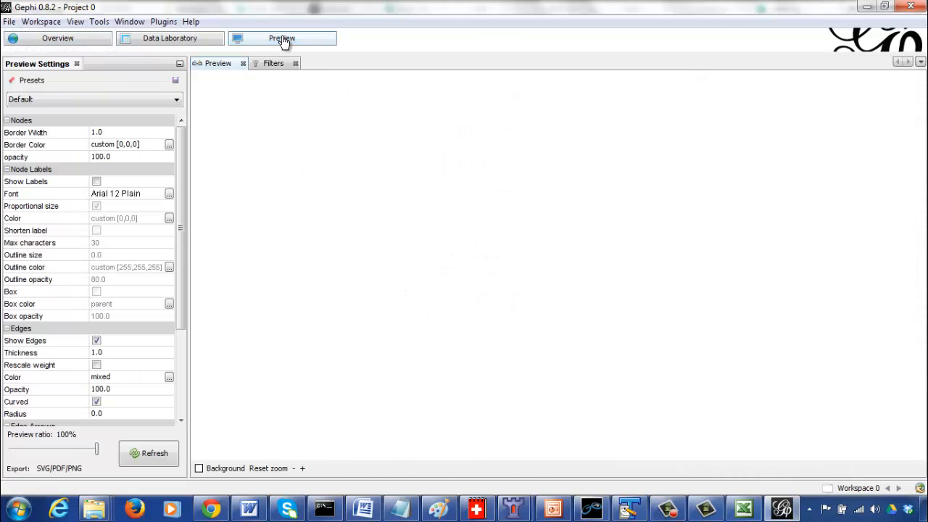
pyautogui.click(152, 454)
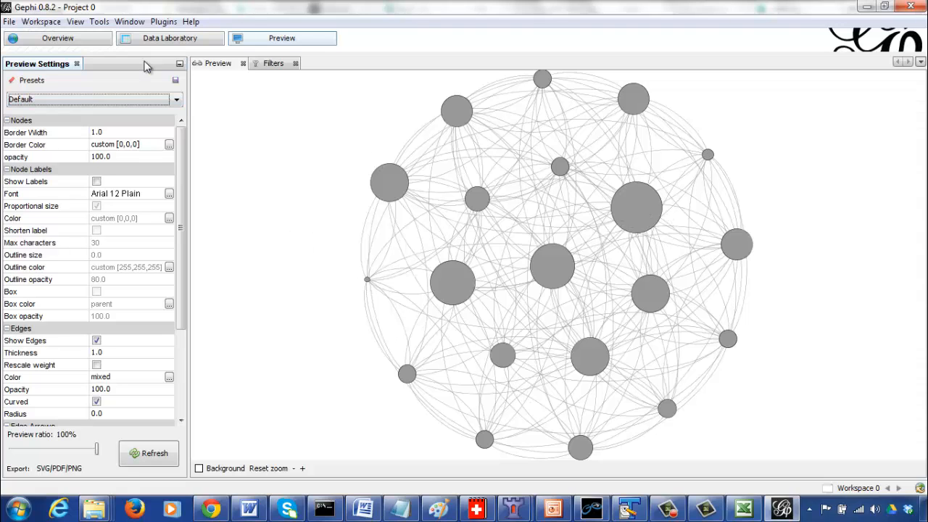
pyautogui.click(82, 42)
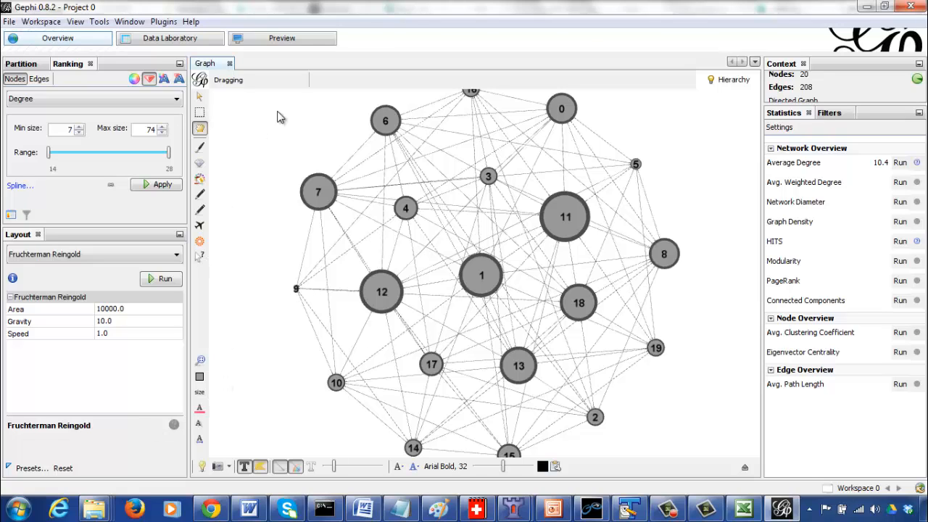
pyautogui.click(287, 42)
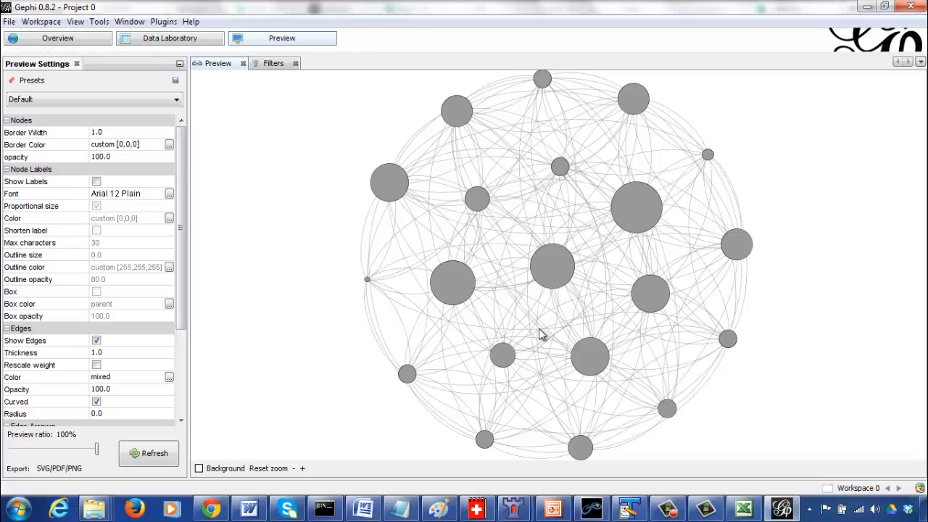
# - Try rendering the preview with straight edges, and restore the curved edges
pyautogui.click(97, 403)
pyautogui.click(134, 456)
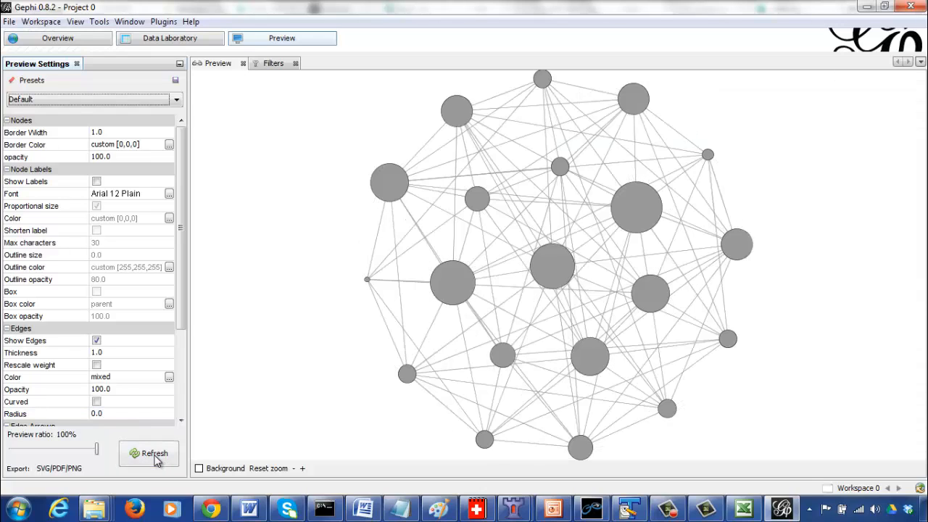
pyautogui.click(97, 401)
pyautogui.click(142, 455)
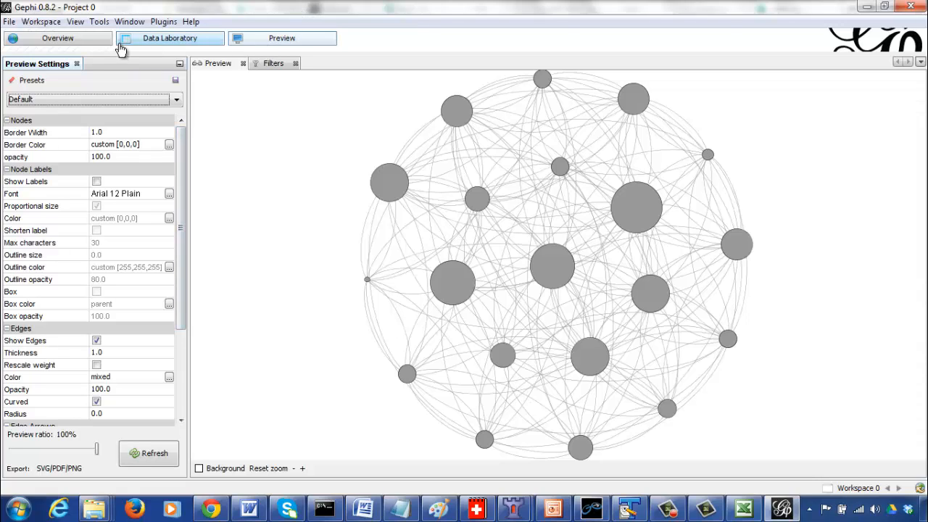
# - Compute the average clustering coefficient as a directed network, and review its metric report
pyautogui.click(77, 41)
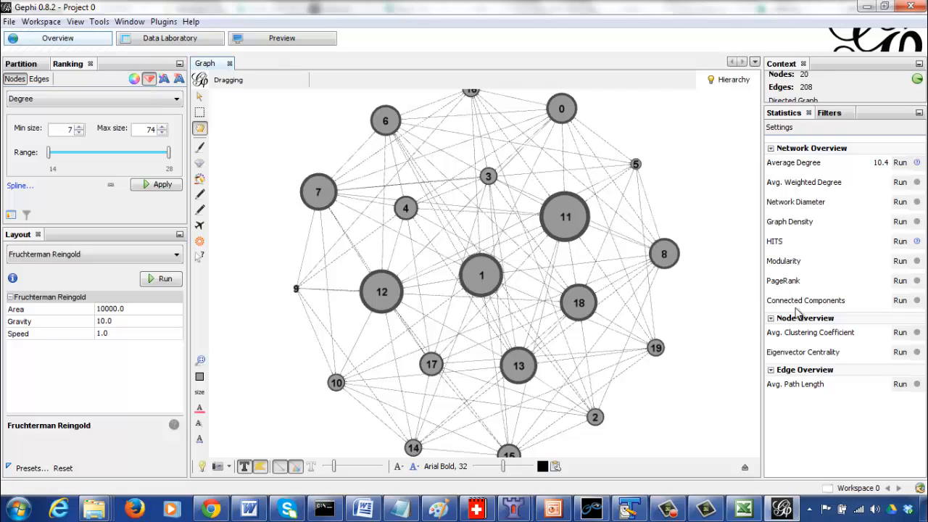
pyautogui.click(903, 337)
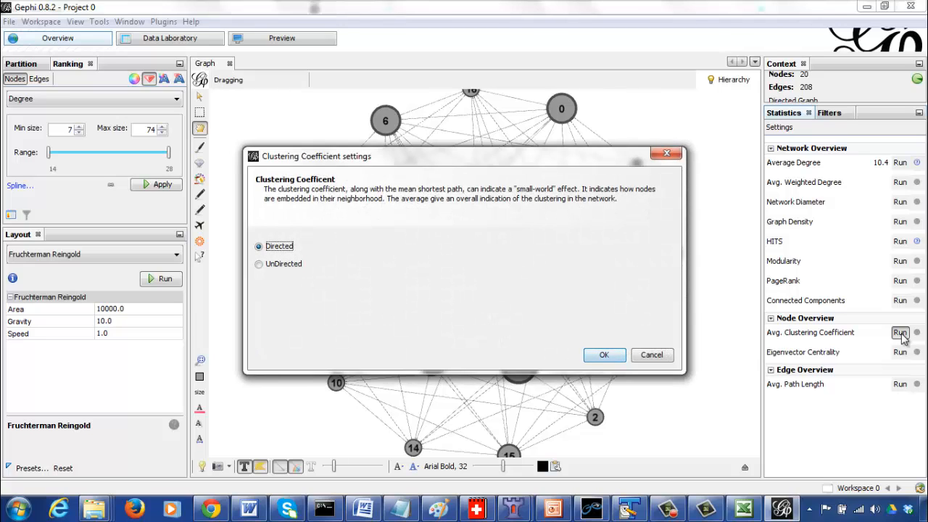
pyautogui.click(604, 356)
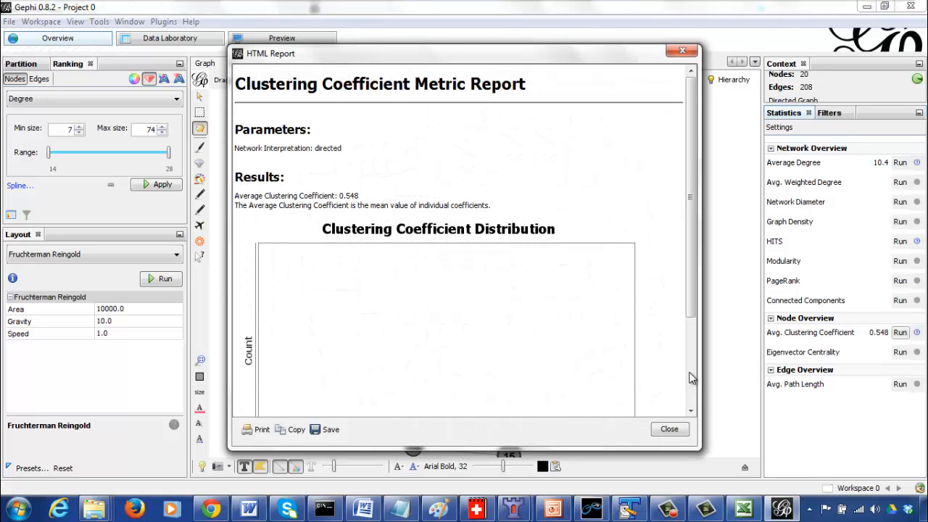
pyautogui.click(691, 379)
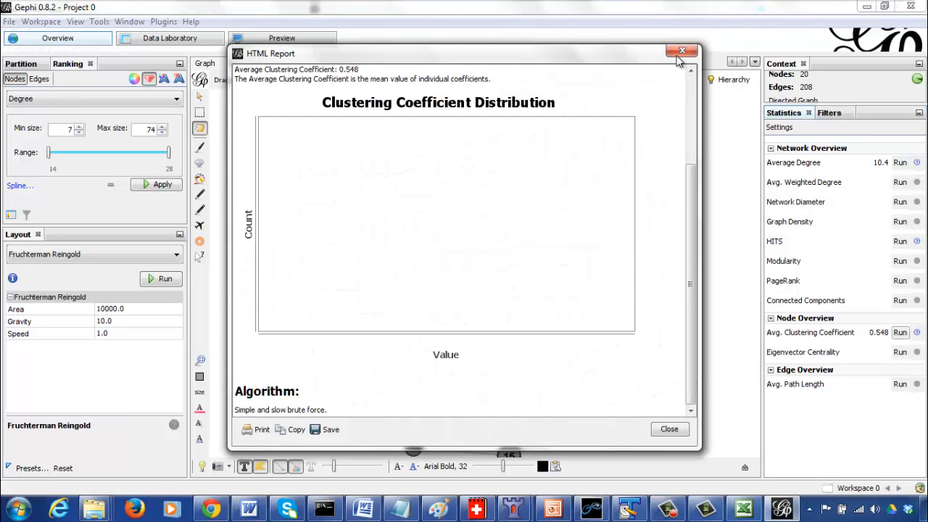
pyautogui.click(687, 107)
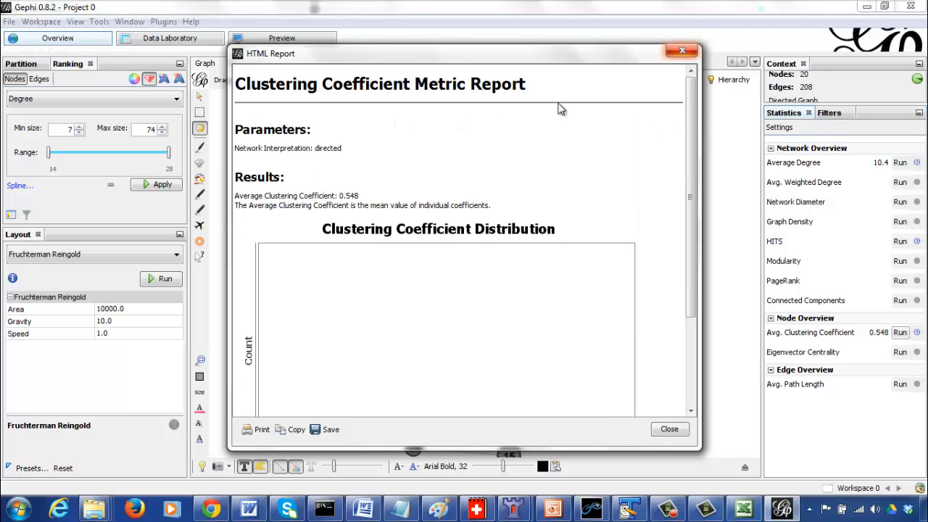
pyautogui.click(689, 49)
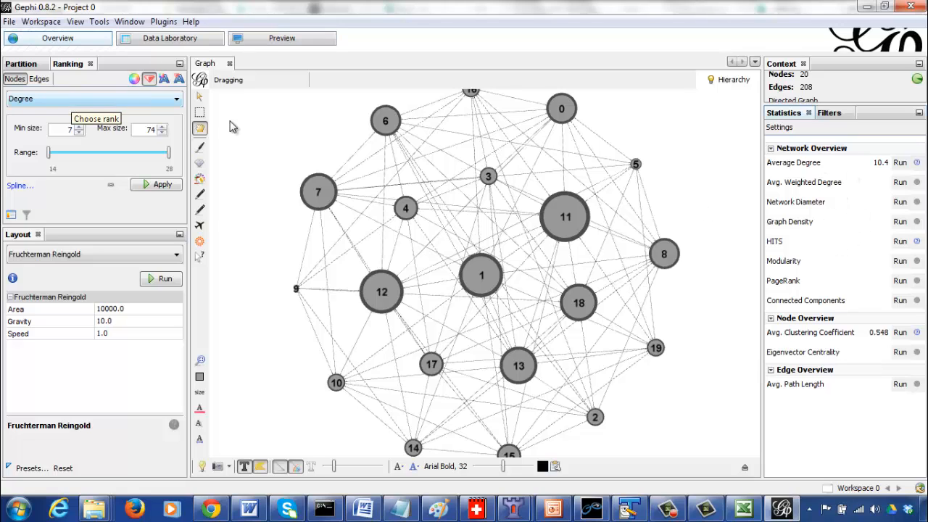
# - Rank the node colours by Clustering Coefficient with the white-to-black gradient, and apply it
pyautogui.click(134, 79)
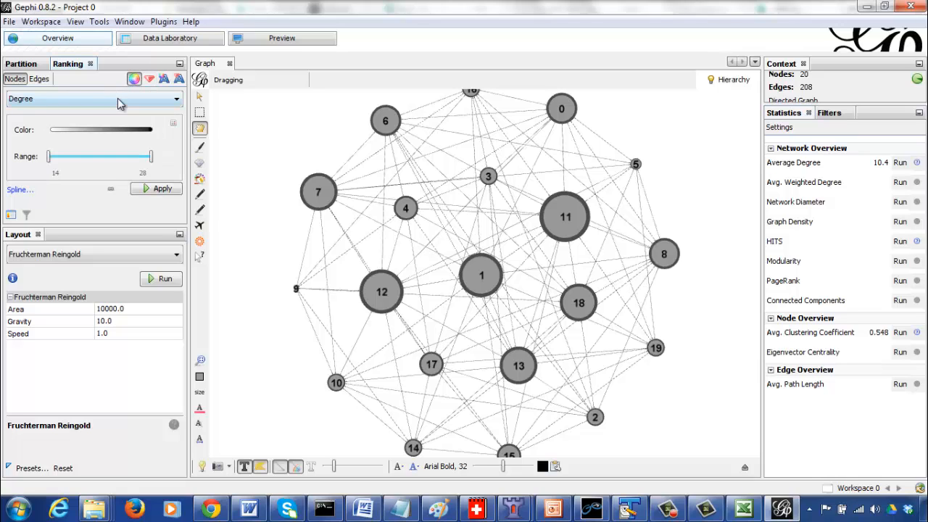
pyautogui.click(117, 98)
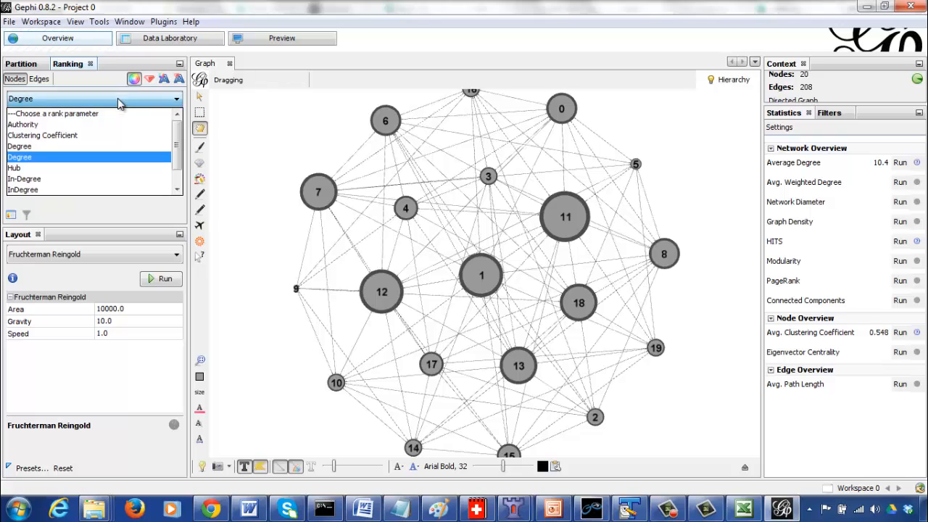
pyautogui.click(104, 137)
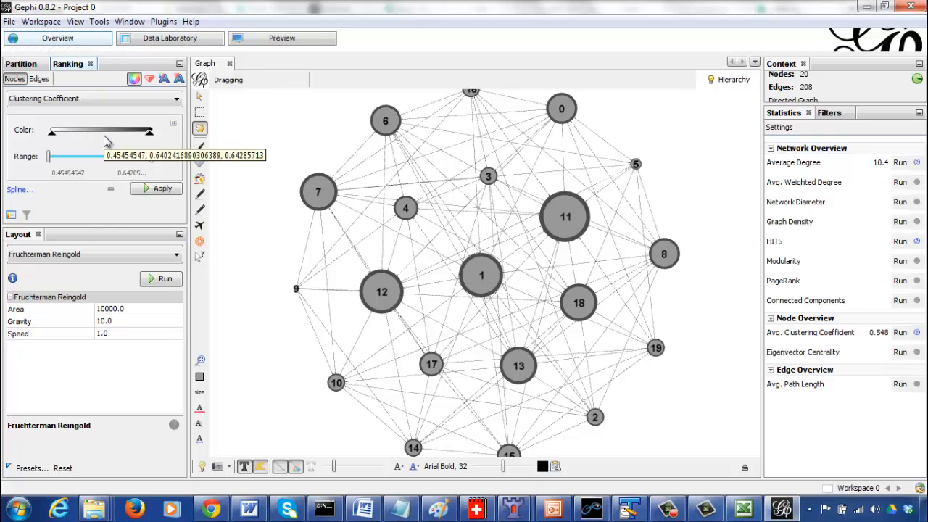
pyautogui.click(173, 126)
pyautogui.moveTo(153, 128)
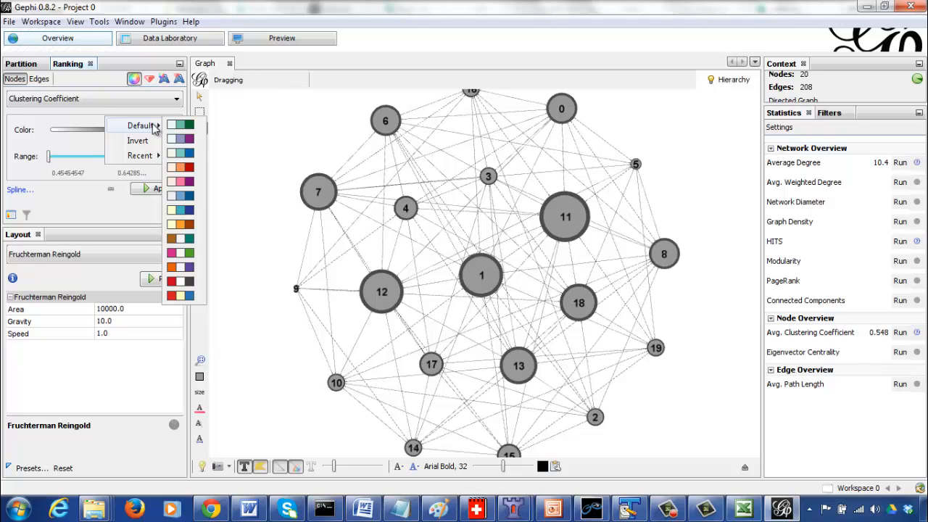
pyautogui.click(79, 139)
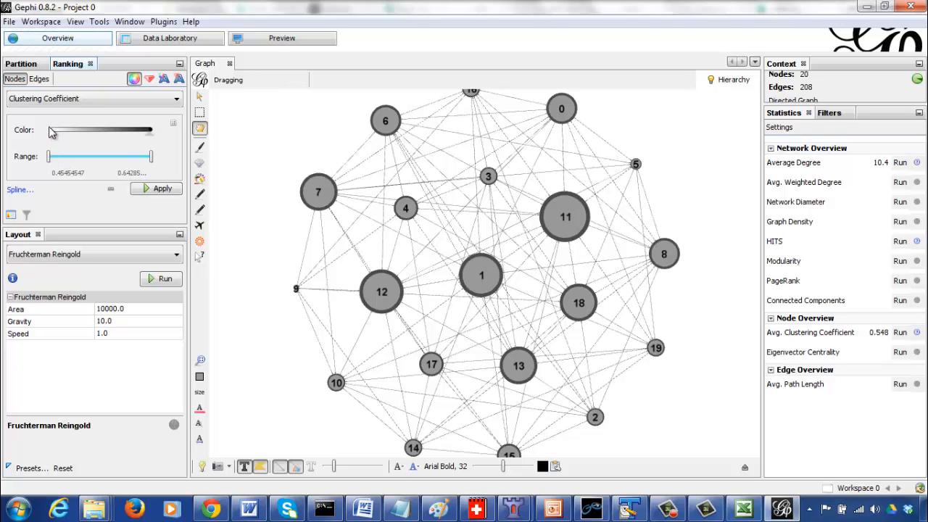
pyautogui.moveTo(54, 134)
pyautogui.click(163, 190)
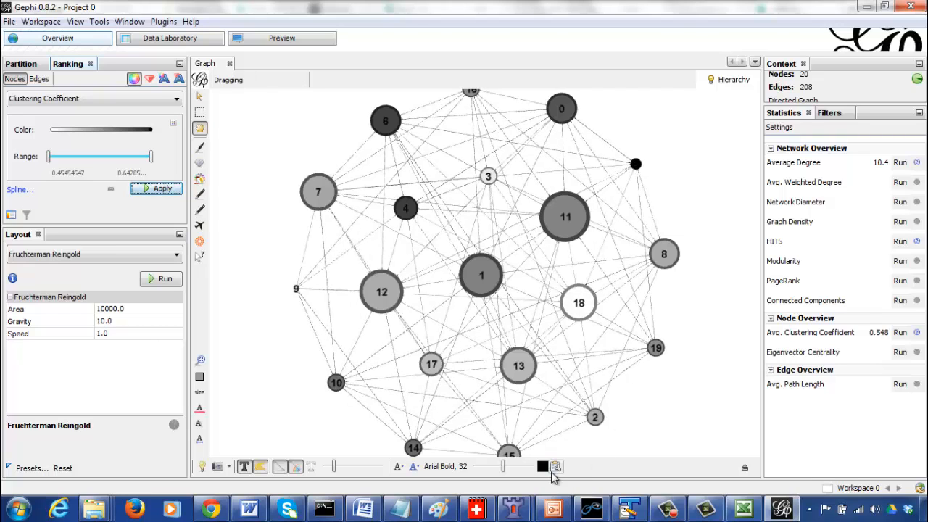
# - Increase the edge scale in the overview graph, and render the recoloured network in the Preview view
pyautogui.click(746, 466)
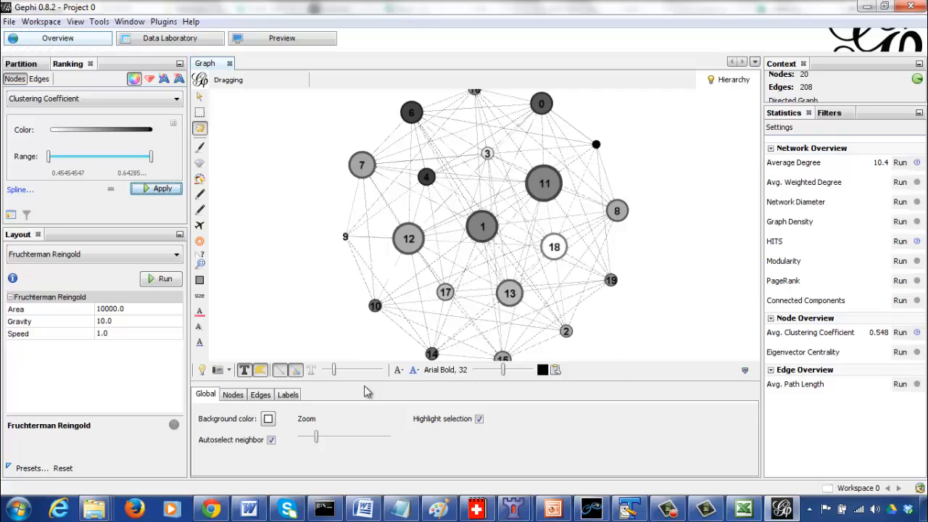
pyautogui.click(262, 397)
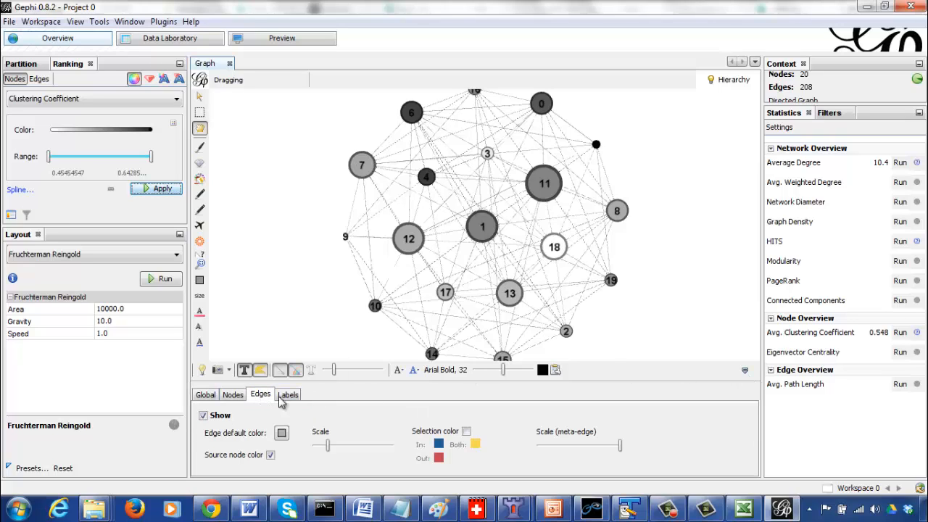
pyautogui.click(336, 447)
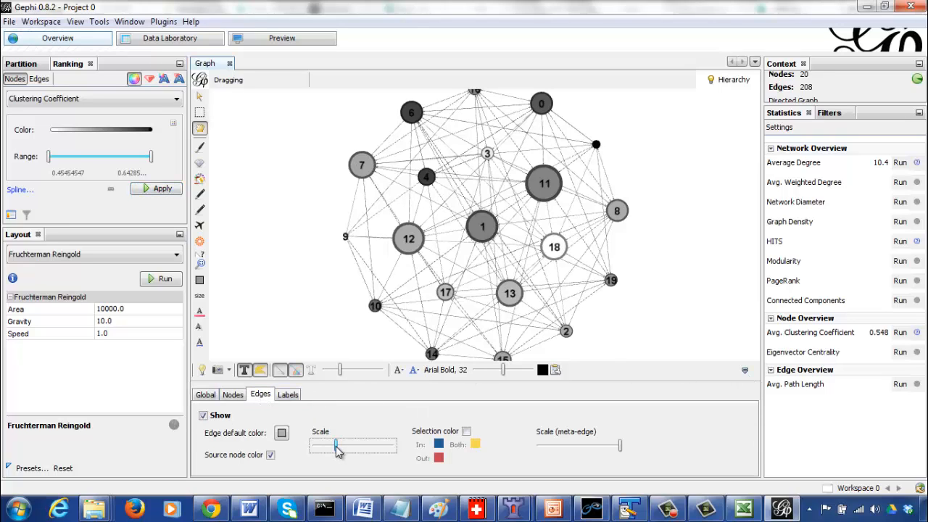
pyautogui.moveTo(336, 449)
pyautogui.mouseDown()
pyautogui.moveTo(377, 438)
pyautogui.moveTo(357, 445)
pyautogui.moveTo(363, 452)
pyautogui.mouseUp()
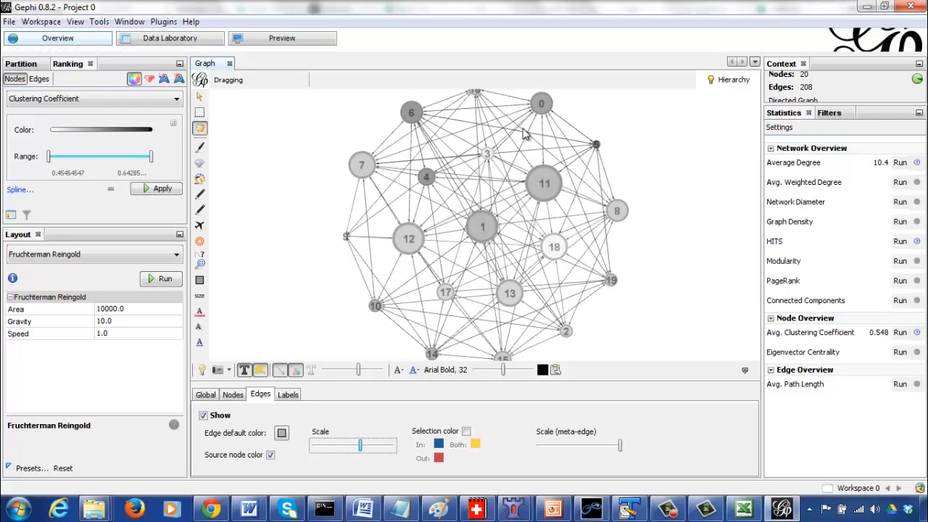
pyautogui.click(288, 40)
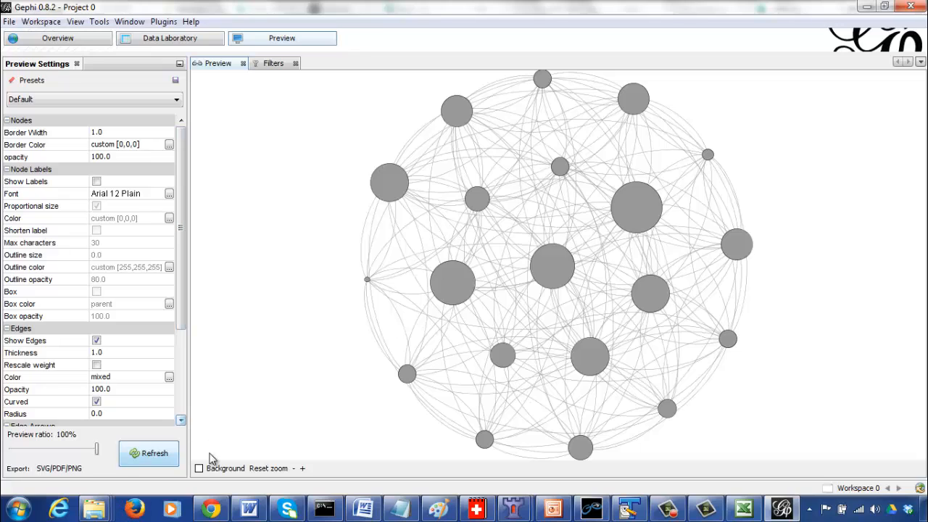
pyautogui.click(162, 456)
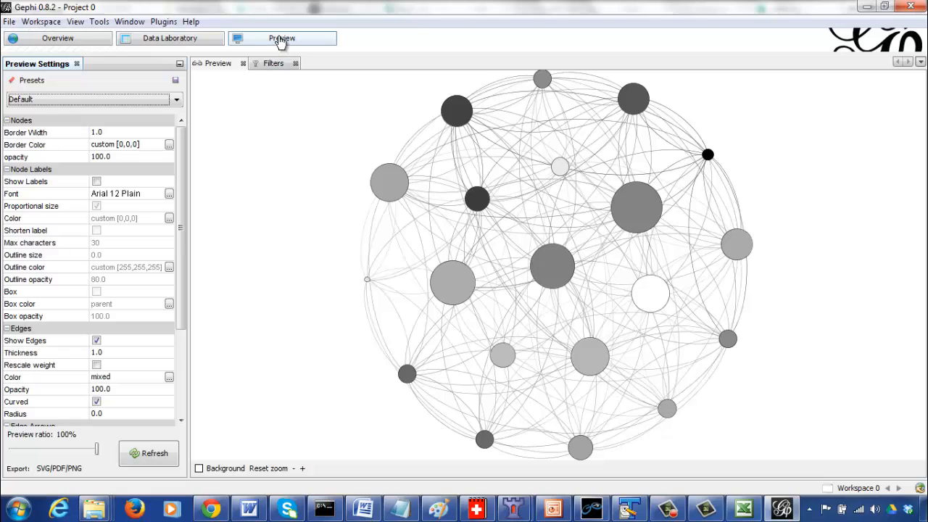
# - Sort the node table by Clustering Coefficient in ascending and descending order, and compare it with the overview graph's node colours
pyautogui.click(192, 43)
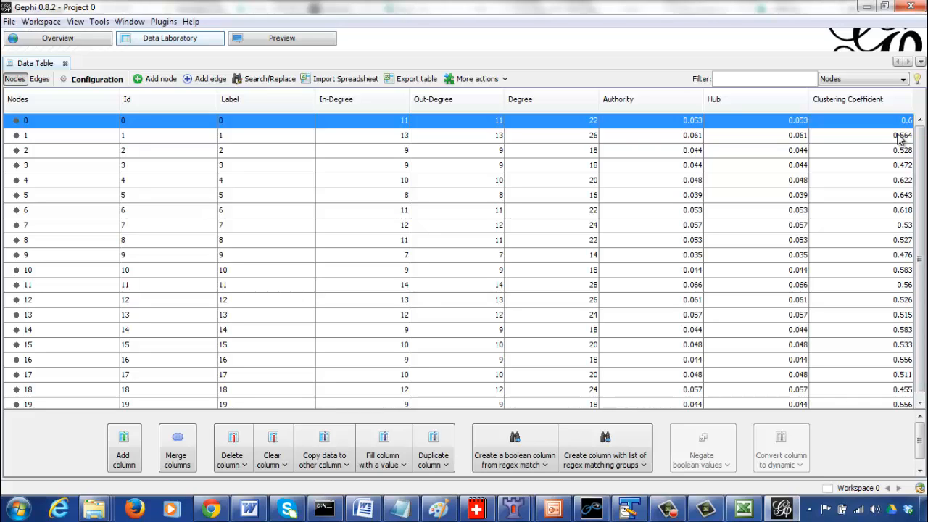
pyautogui.click(871, 105)
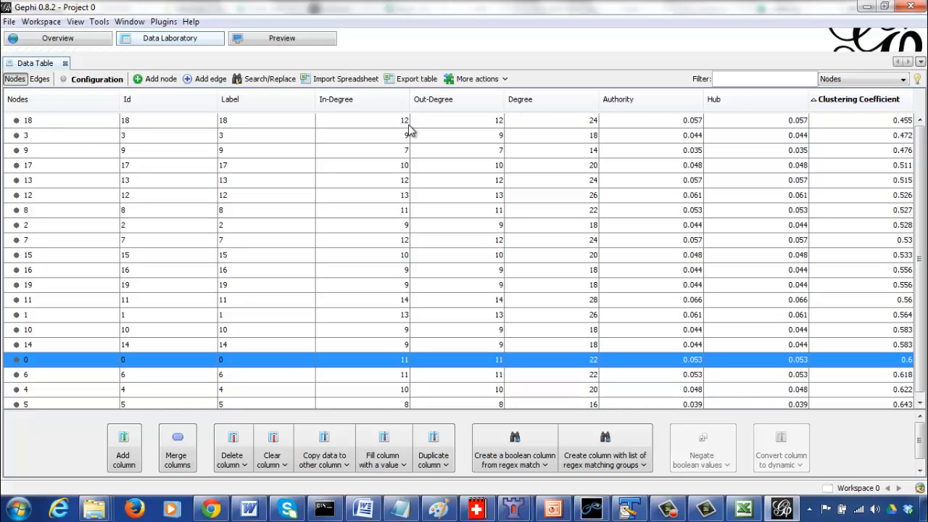
pyautogui.click(852, 103)
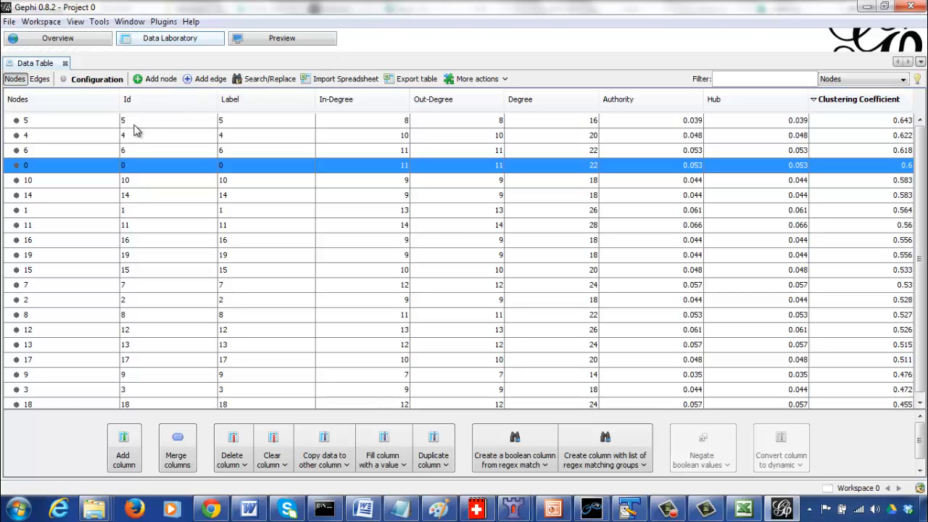
pyautogui.click(73, 43)
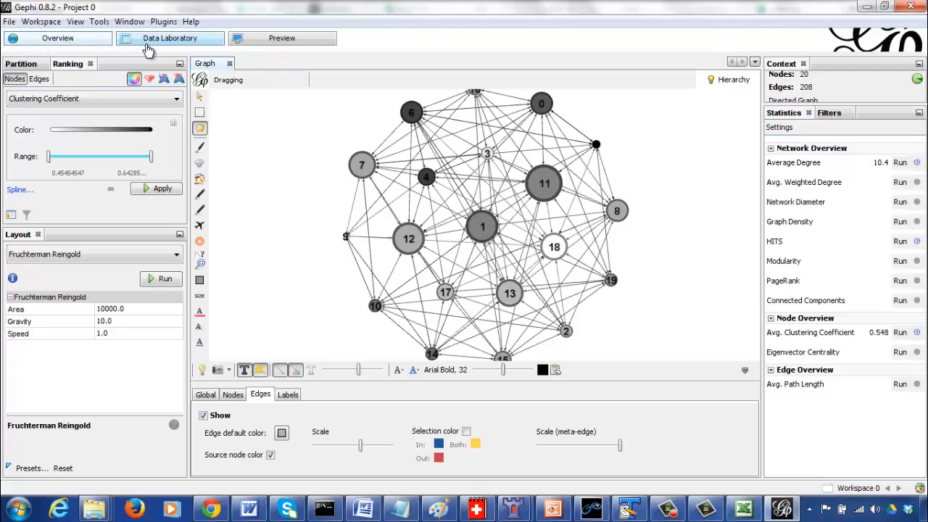
# - Sort the node table in descending order by Clustering Coefficient and by In-Degree, and return to the overview graph
pyautogui.click(170, 37)
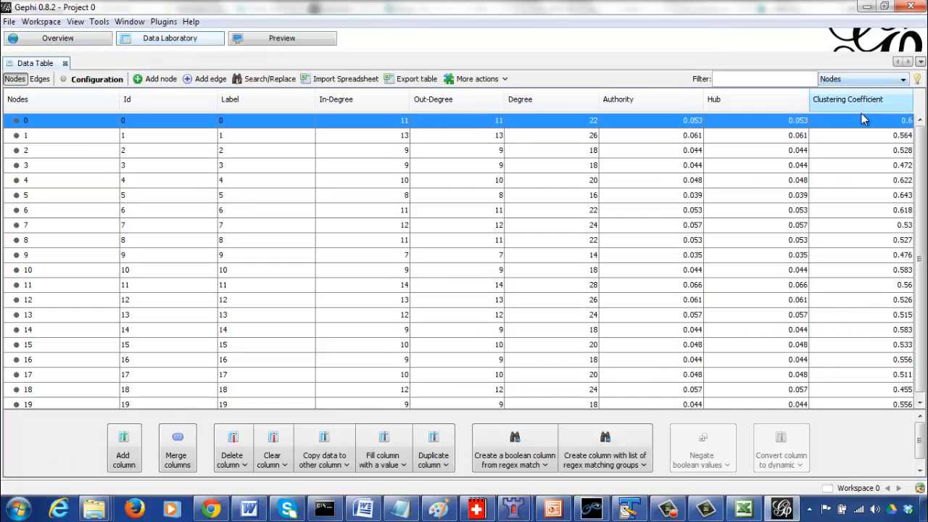
pyautogui.click(846, 104)
pyautogui.click(845, 104)
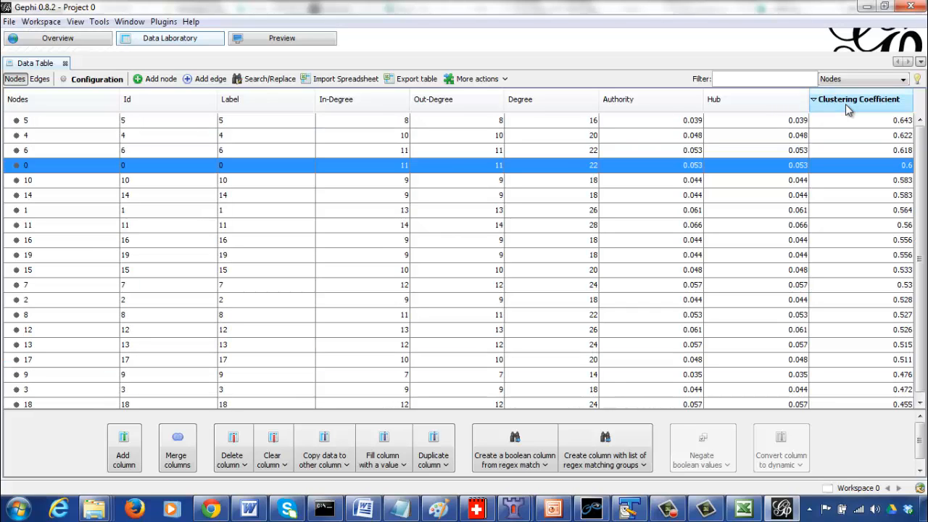
pyautogui.click(353, 103)
pyautogui.click(356, 106)
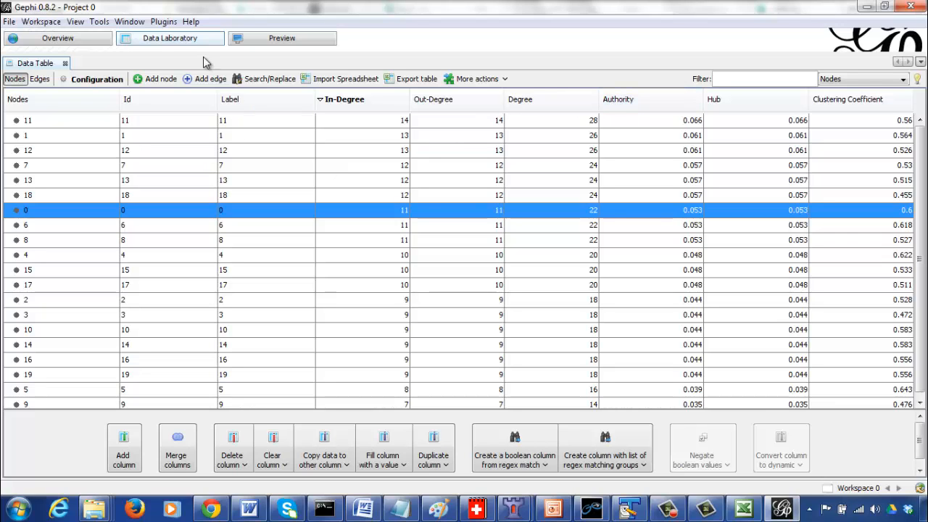
pyautogui.click(76, 41)
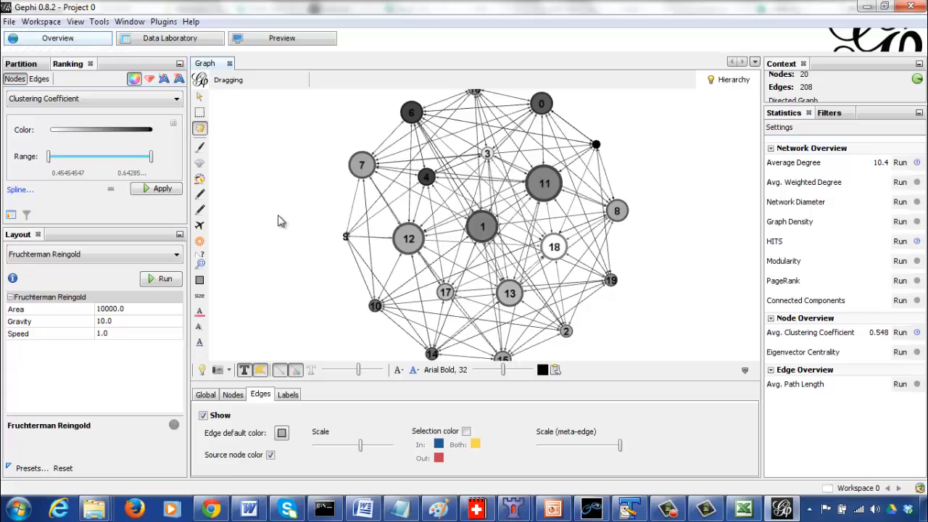
pyautogui.click(707, 510)
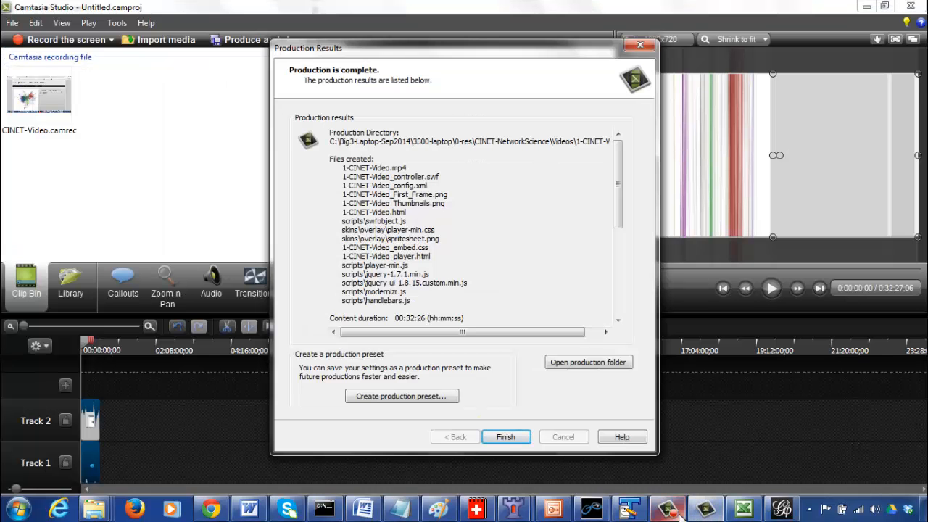